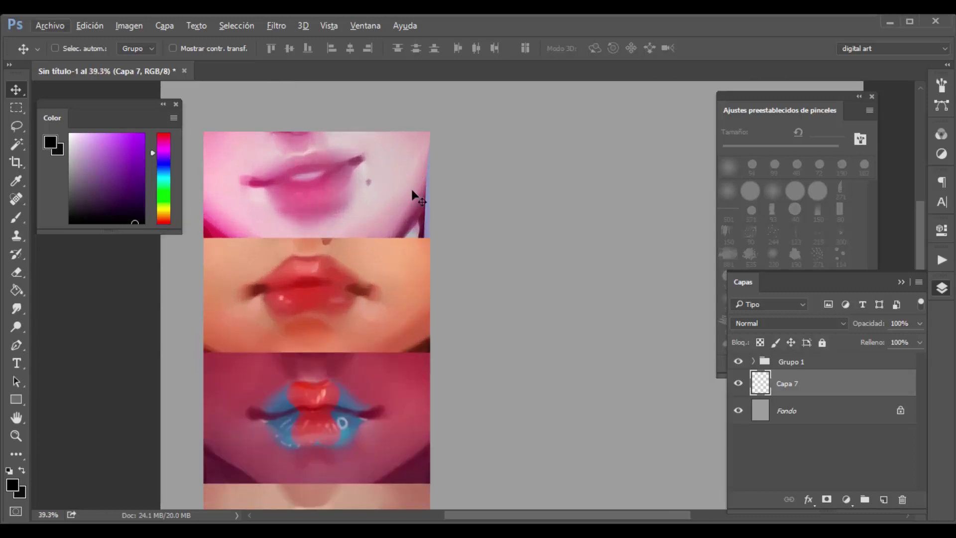
Examine the painted lip examples in the reference column, from the pink mouth down to the toothy smile.
drag(447, 243, 476, 232)
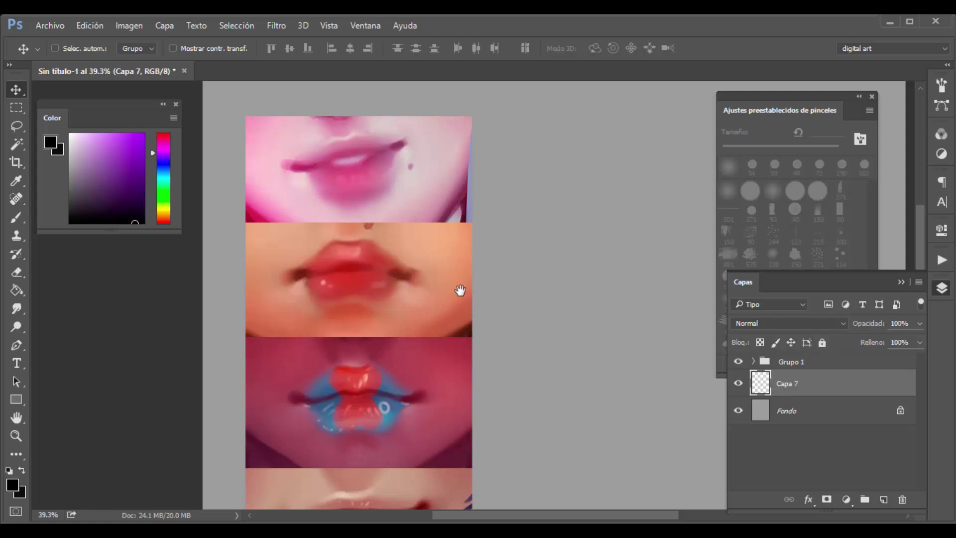
drag(461, 285, 465, 264)
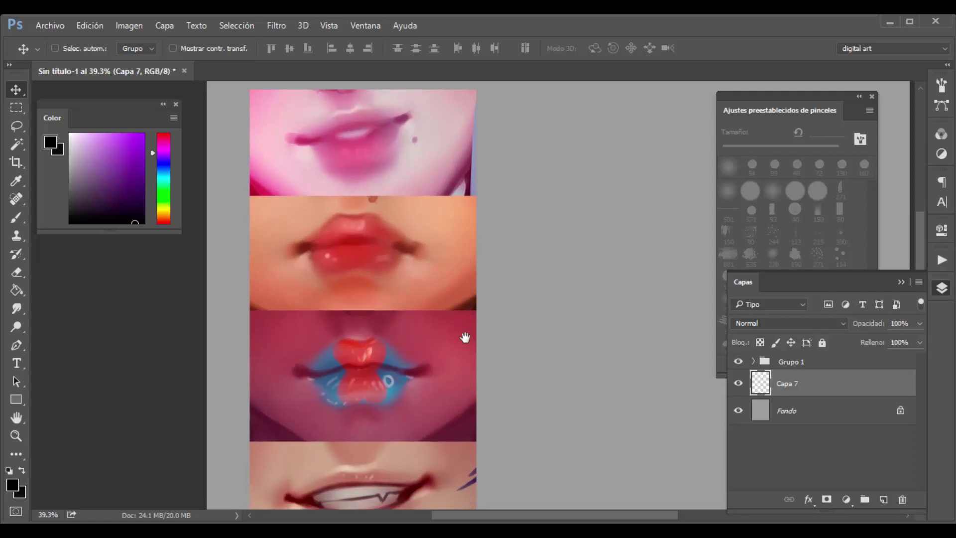
drag(465, 338, 457, 279)
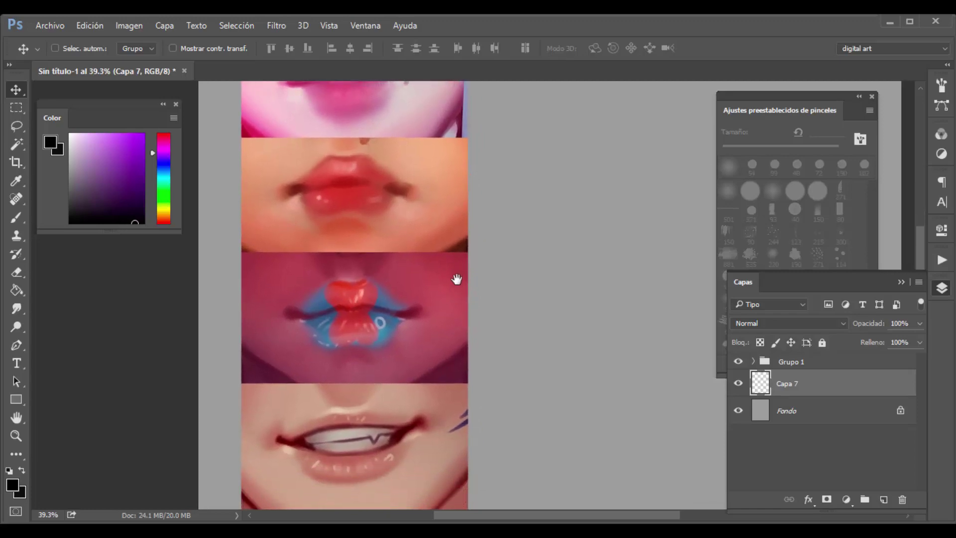
drag(445, 364, 444, 292)
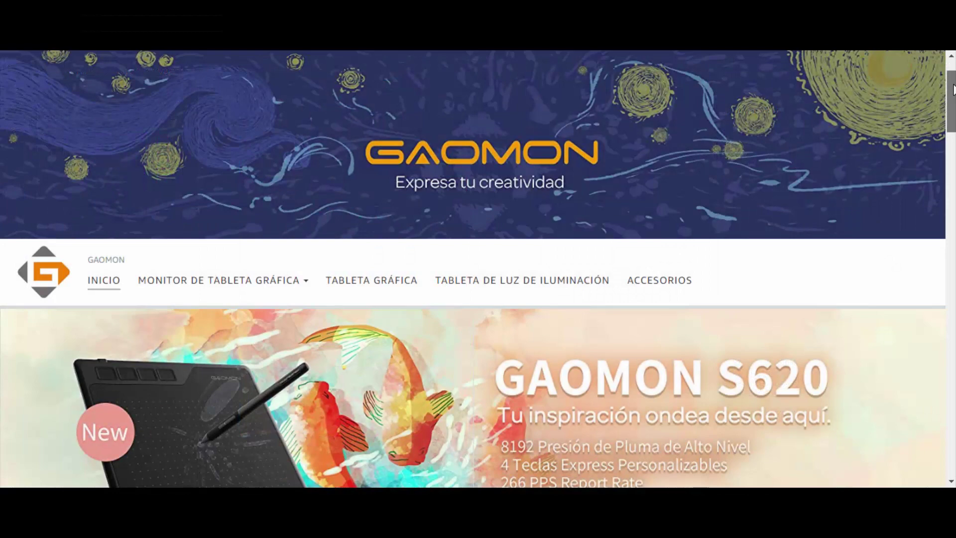
Switch to the web browser and look through the GAOMON store page.
drag(953, 89, 953, 319)
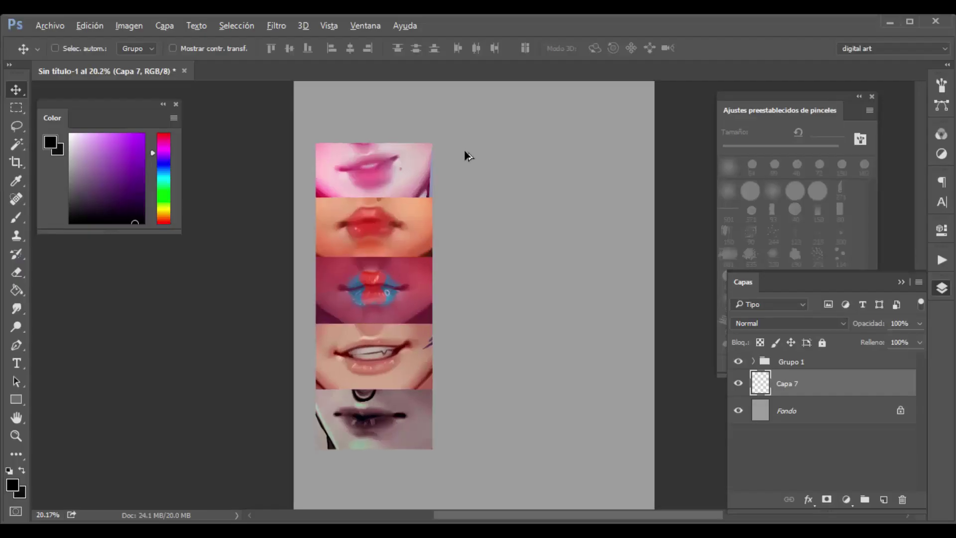
Return to Photoshop and examine all five reference lip paintings, both close up and as a whole column.
scroll(423, 171, up, 4)
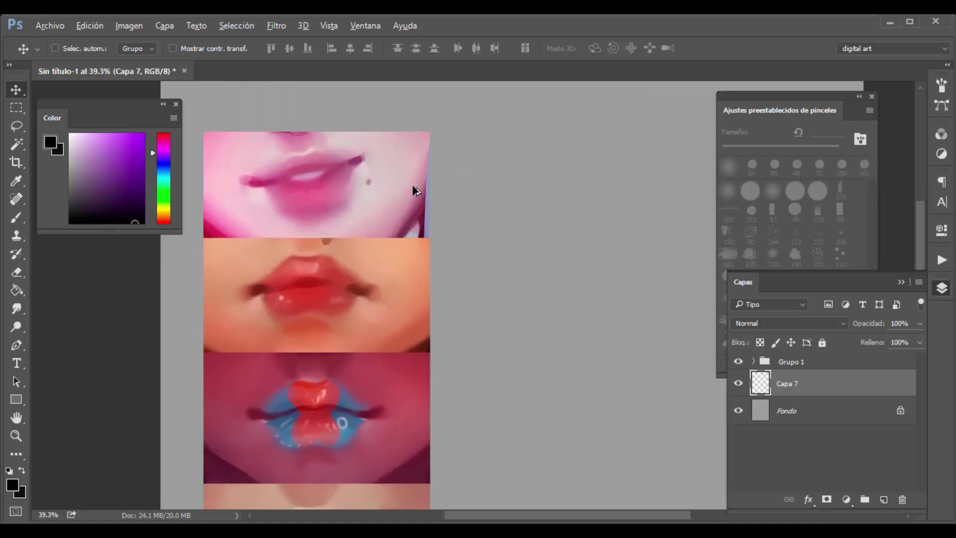
drag(397, 234, 477, 232)
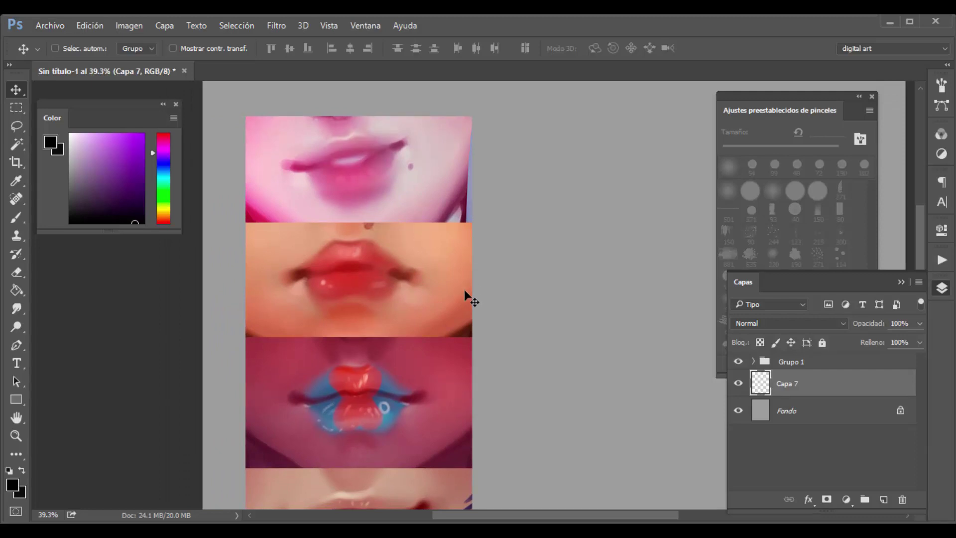
drag(459, 289, 465, 259)
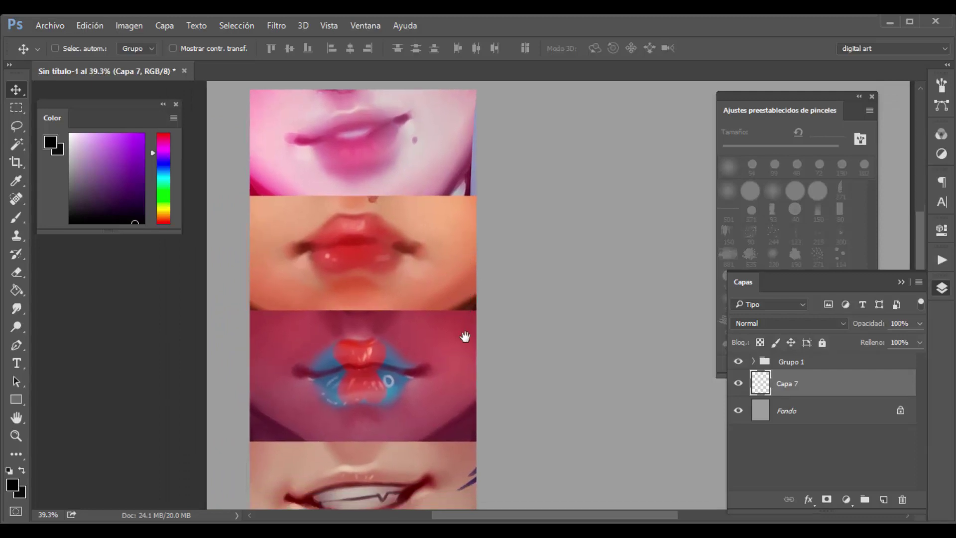
drag(465, 337, 457, 280)
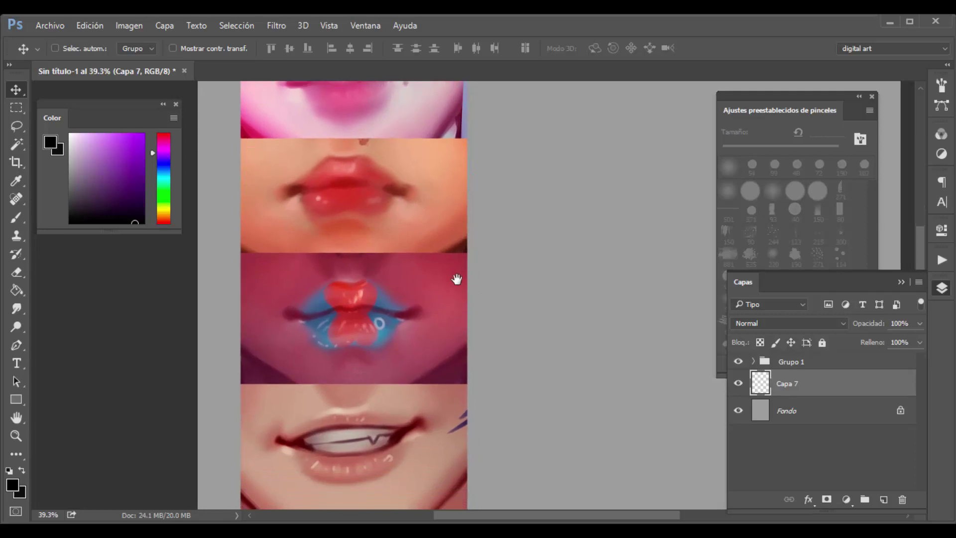
drag(444, 359, 433, 326)
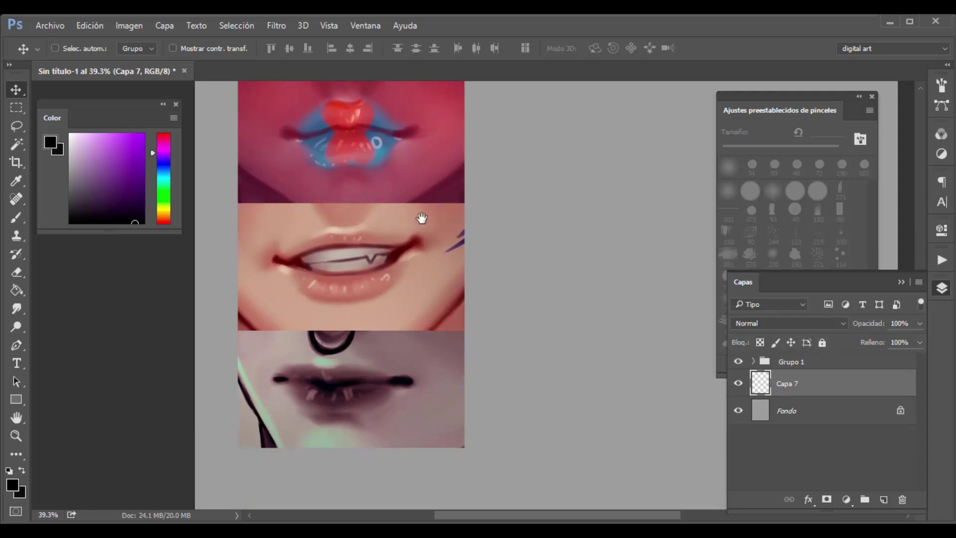
drag(423, 216, 403, 271)
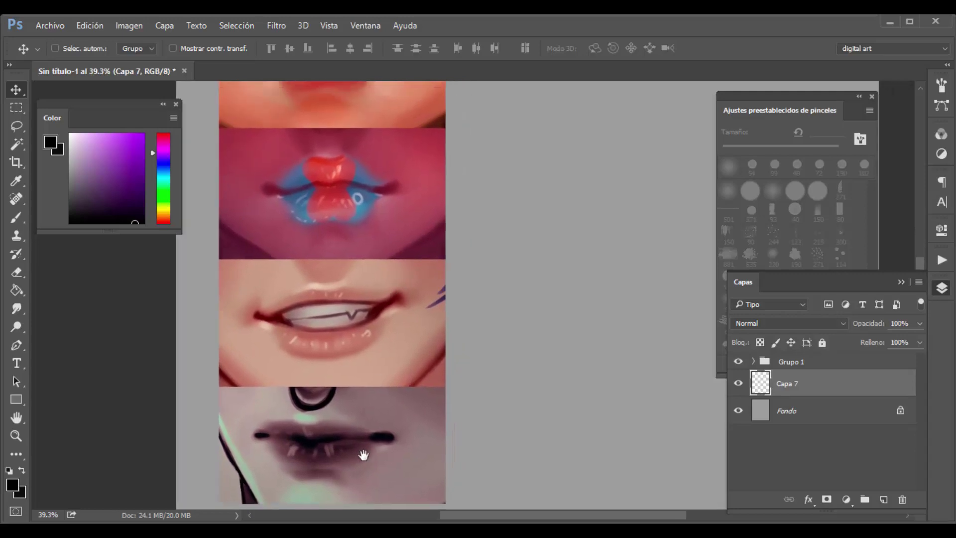
drag(365, 435, 365, 423)
drag(353, 214, 337, 420)
scroll(274, 186, up, 3)
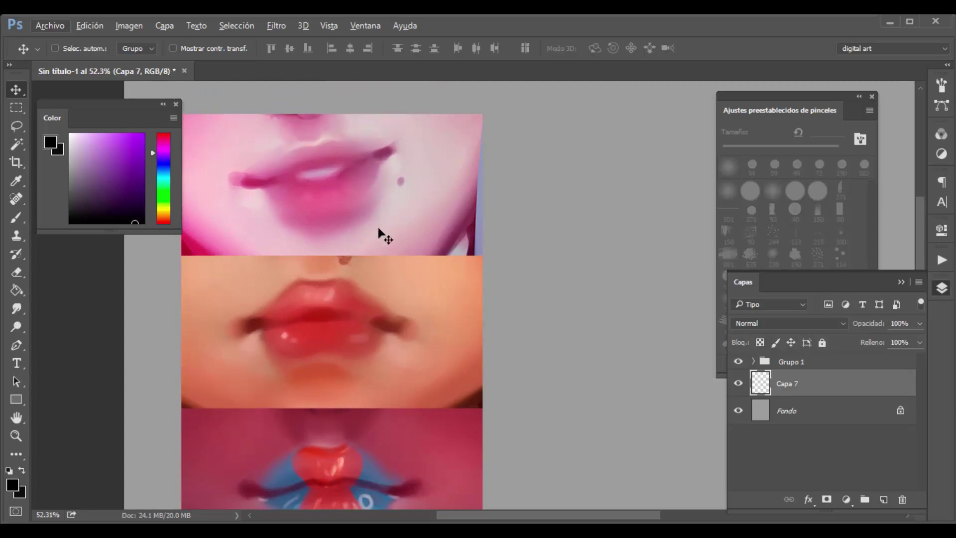
scroll(378, 226, down, 5)
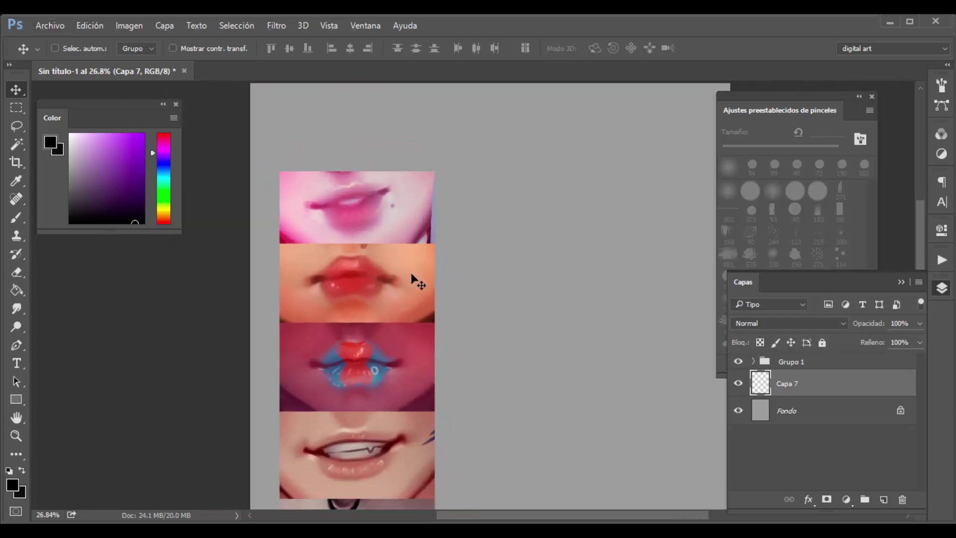
drag(413, 278, 383, 170)
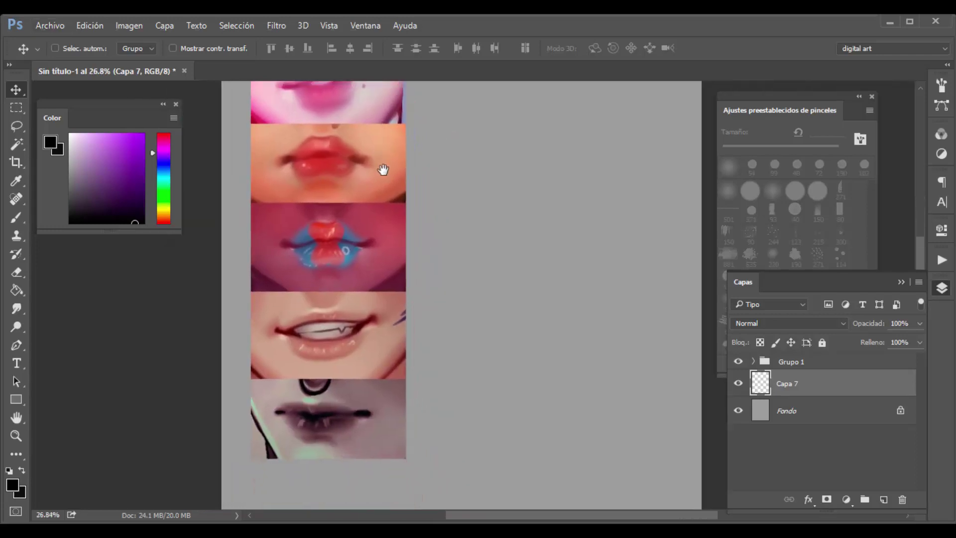
scroll(384, 172, down, 2)
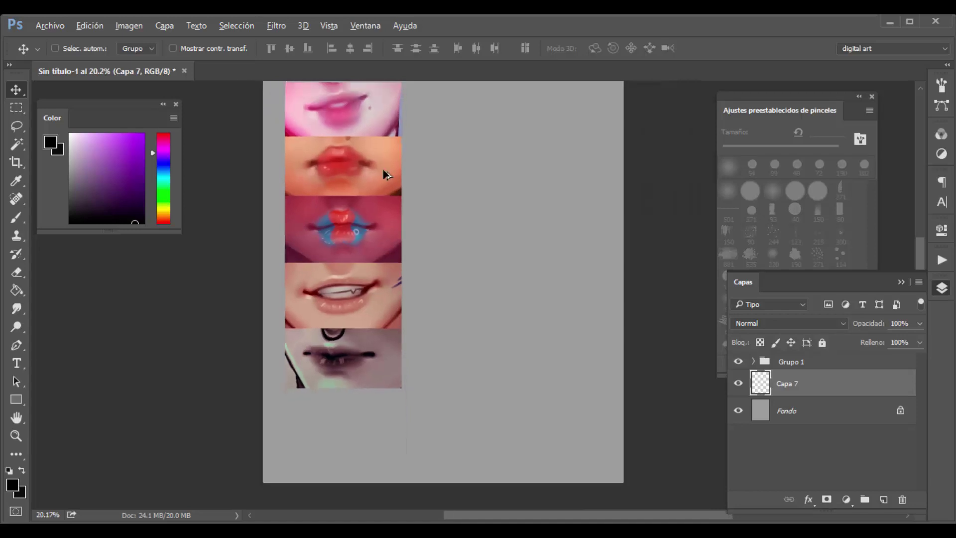
drag(412, 159, 408, 204)
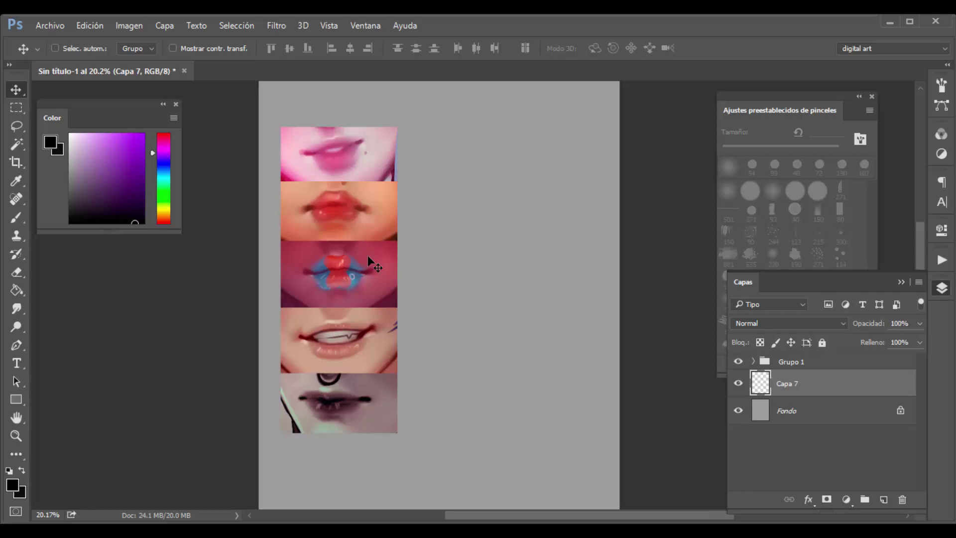
scroll(378, 267, up, 2)
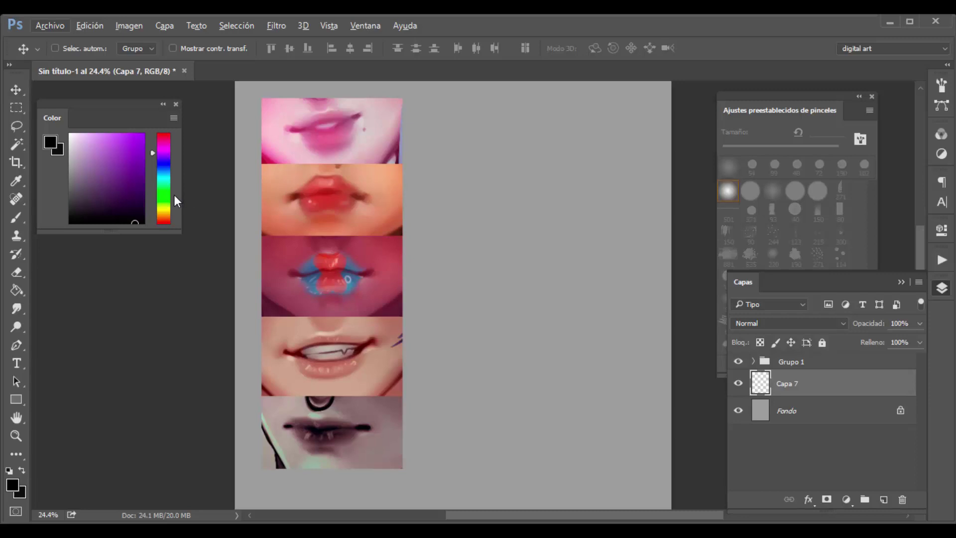
key(b)
drag(83, 189, 57, 203)
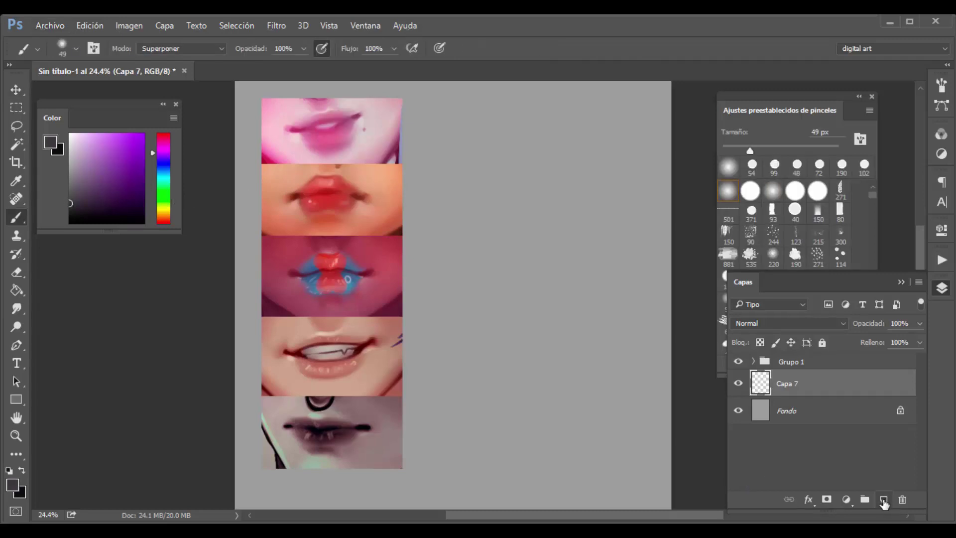
click(884, 501)
key(ctrl+z)
Fill a rectangular selection beside the lip references with medium gray on layer Capa 7, and deselect it.
key(m)
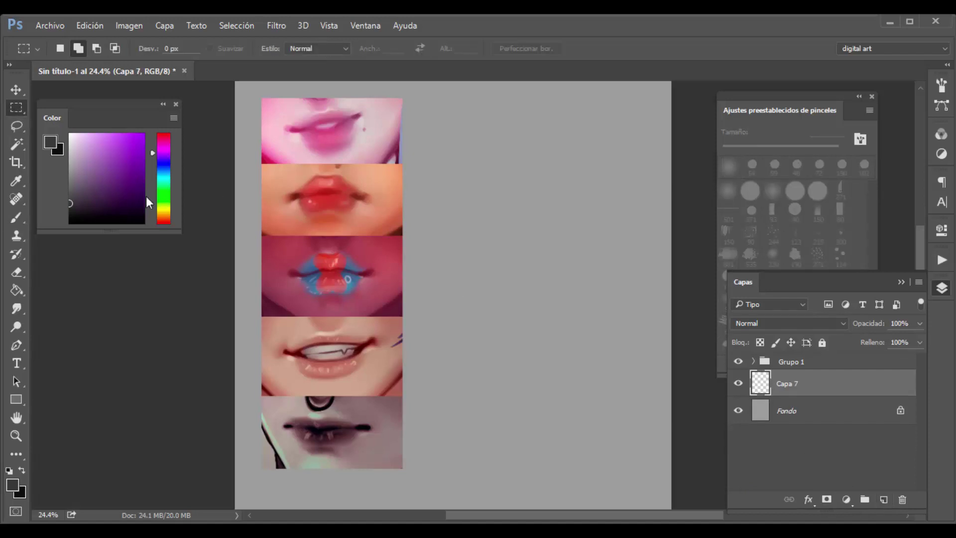
click(65, 175)
drag(65, 175, 56, 186)
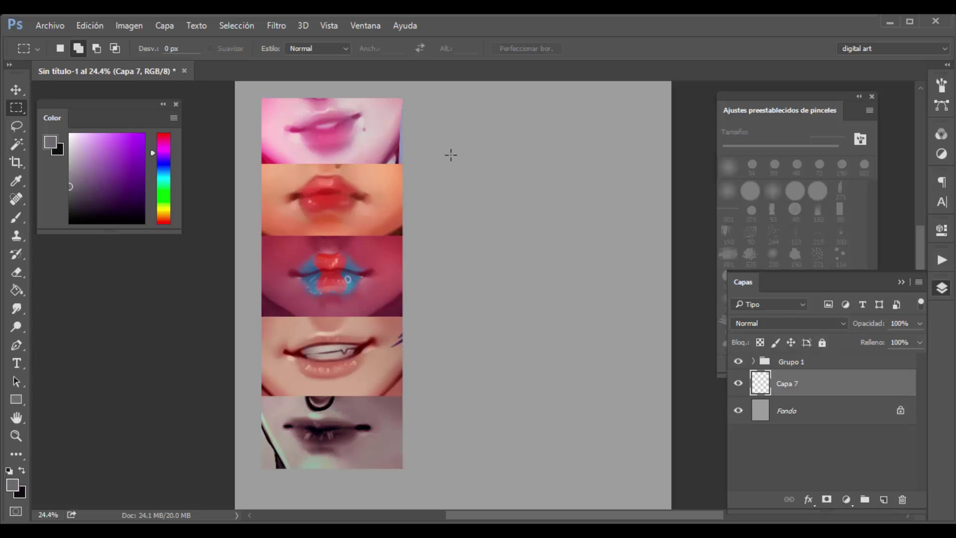
drag(450, 148, 612, 249)
key(g)
click(539, 222)
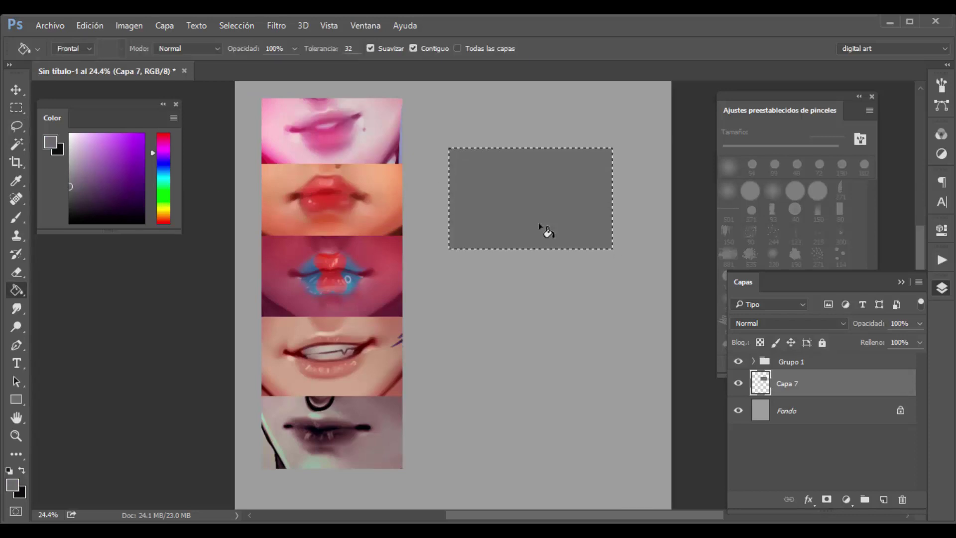
key(ctrl+d)
Lock the transparent pixels of layer Capa 7 so brush strokes stay inside the gray rectangle.
scroll(578, 129, up, 4)
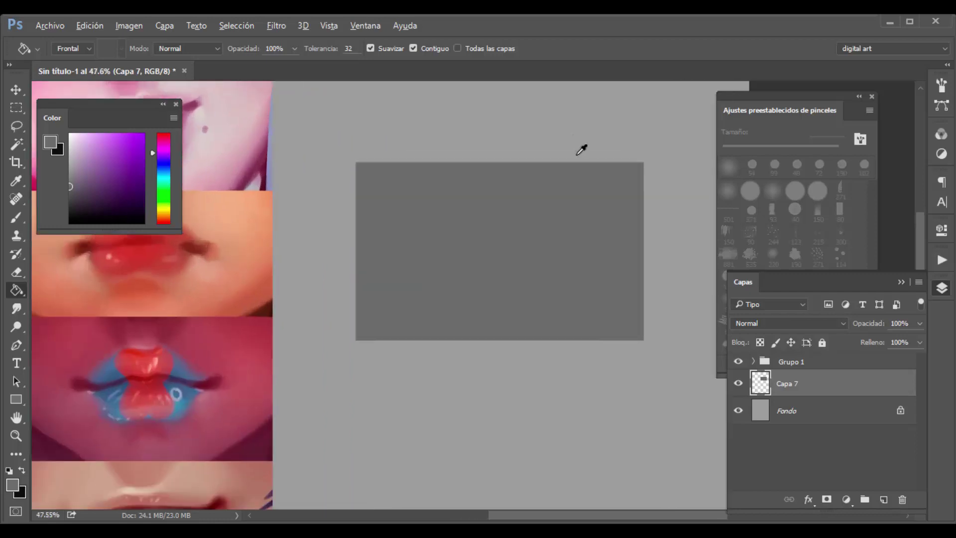
scroll(581, 149, down, 2)
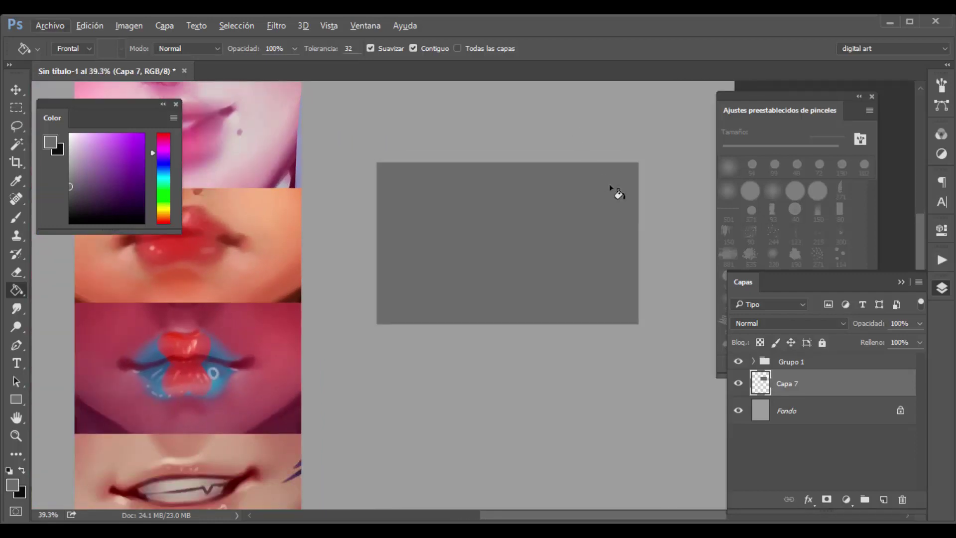
key(b)
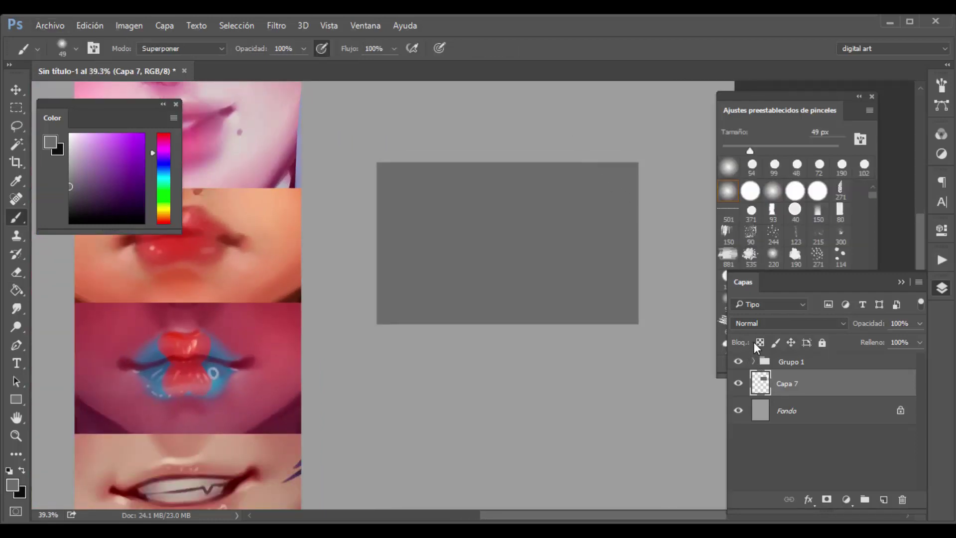
click(759, 343)
click(760, 342)
click(759, 343)
Using the 371 round brush preset reduced to 32 px and a very dark gray, paint the mouth's two corners and the line between them.
click(751, 210)
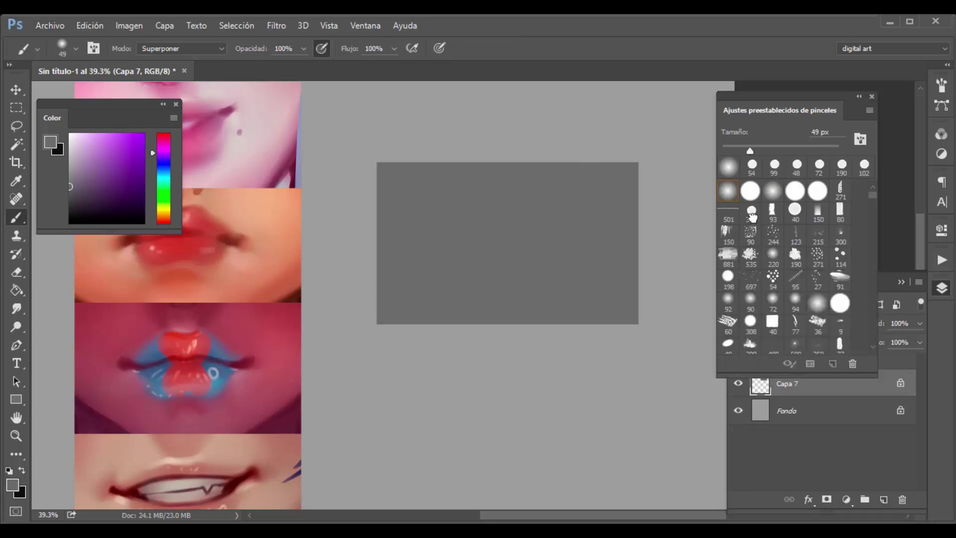
drag(112, 193, 58, 209)
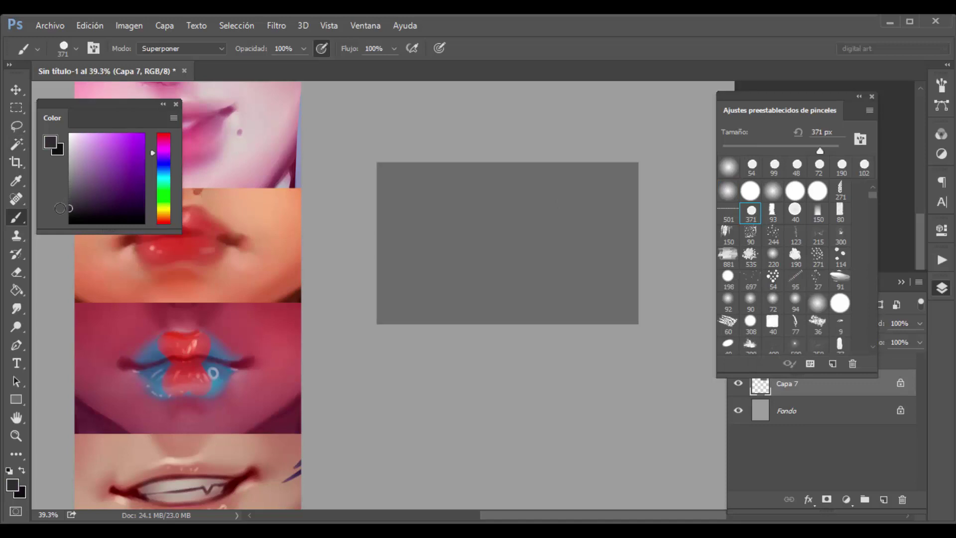
scroll(381, 194, down, 1)
scroll(381, 194, down, 3)
drag(404, 191, 420, 231)
scroll(428, 243, up, 1)
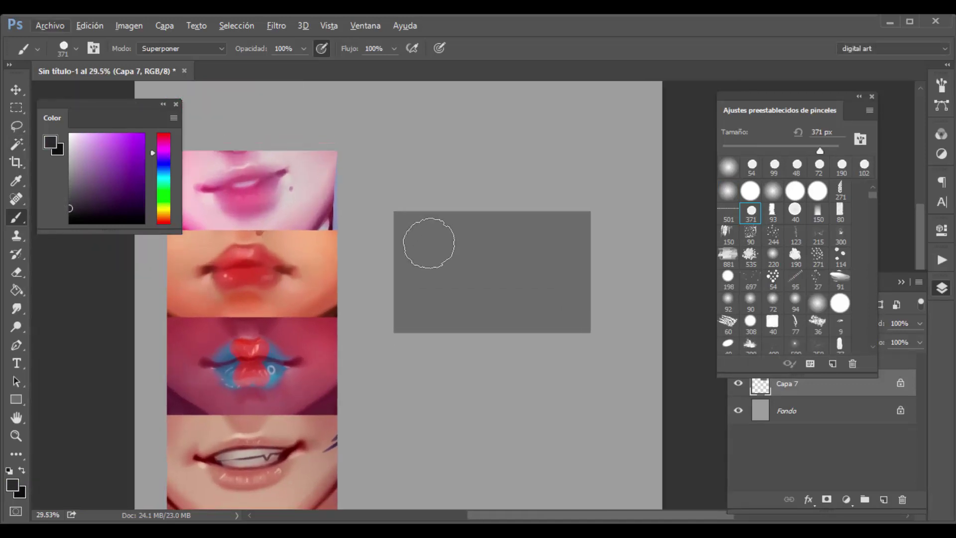
click(764, 148)
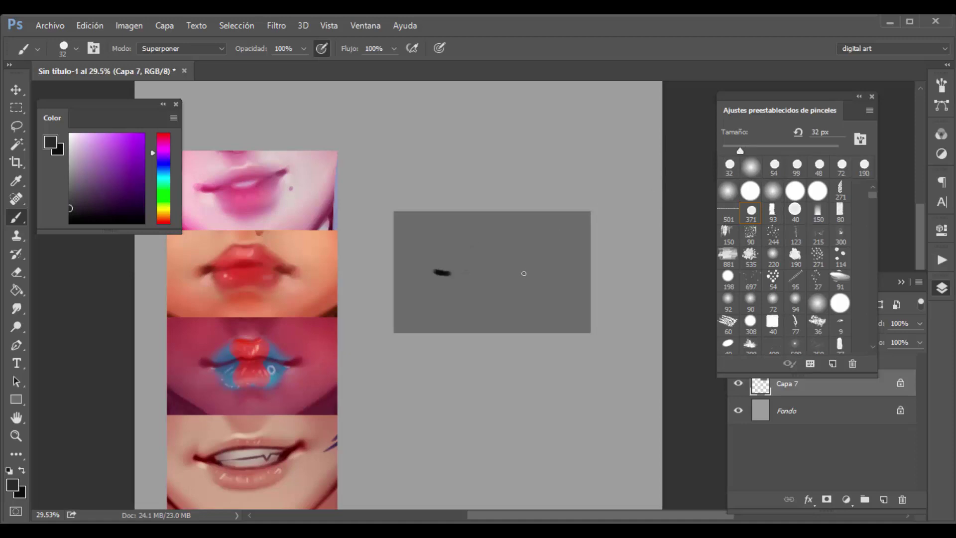
drag(517, 271, 509, 271)
mouse_move(439, 272)
mouse_down()
mouse_move(497, 273)
mouse_move(458, 273)
mouse_up()
drag(471, 273, 497, 273)
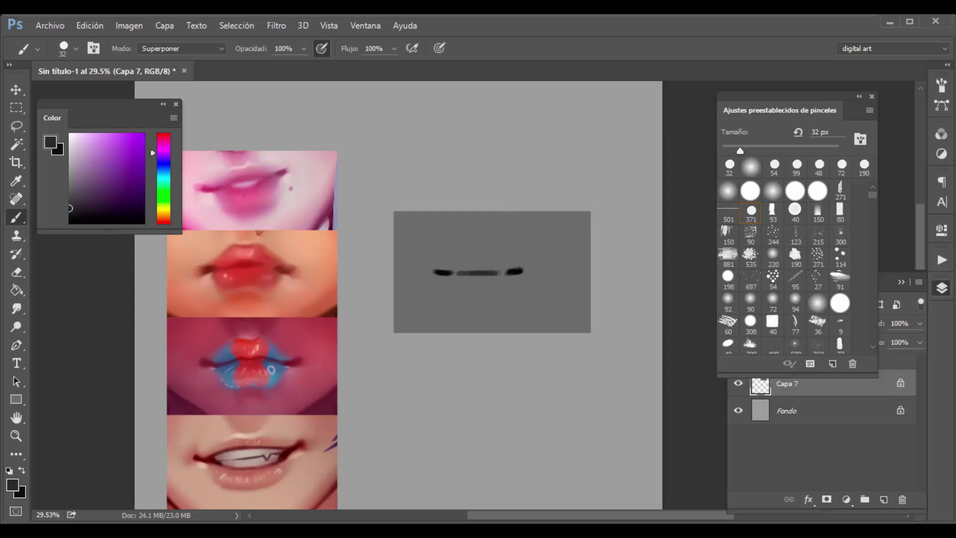
Set the brush to 97 px in Normal mode and paint a slightly darker gray patch for the upper lip's right half.
drag(740, 151, 778, 151)
click(197, 48)
click(189, 61)
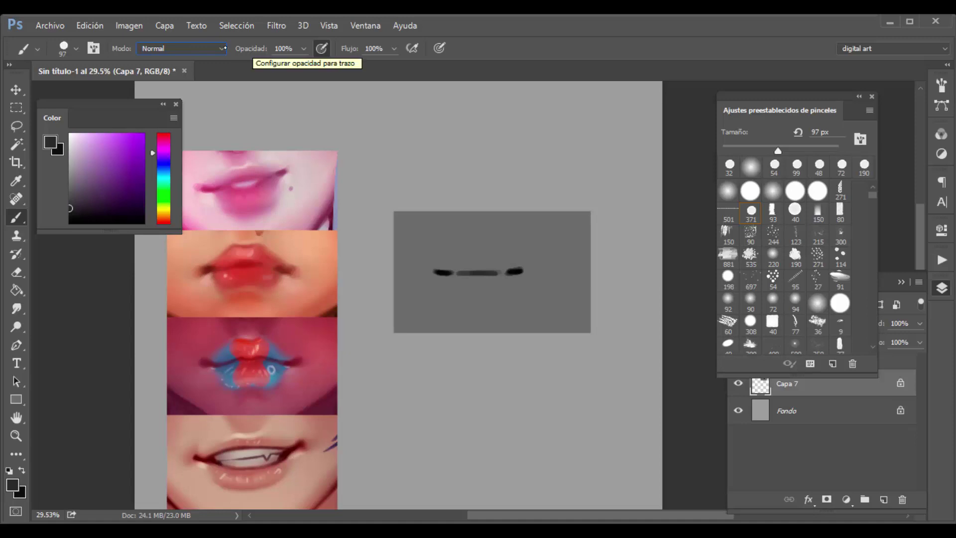
drag(71, 205, 56, 192)
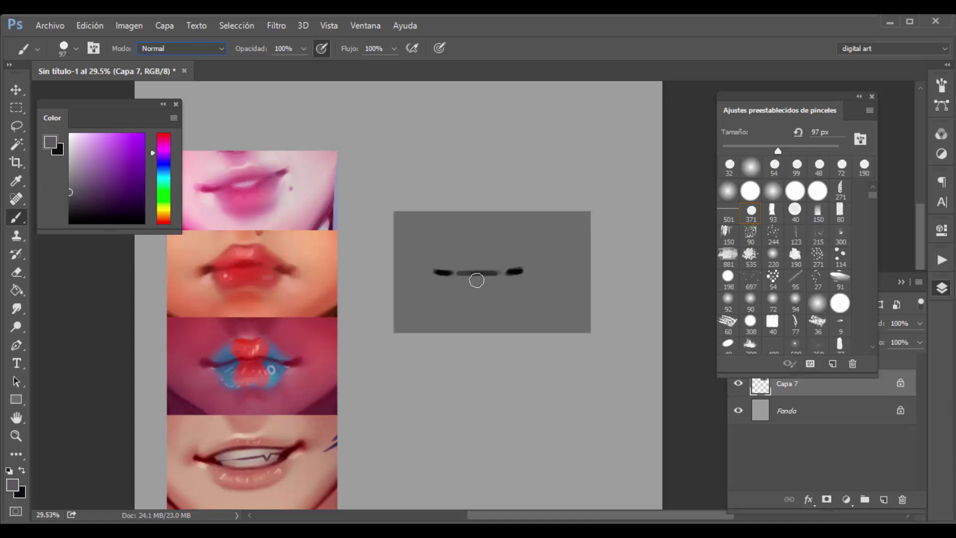
mouse_move(500, 259)
mouse_down()
mouse_move(484, 269)
mouse_move(508, 262)
mouse_up()
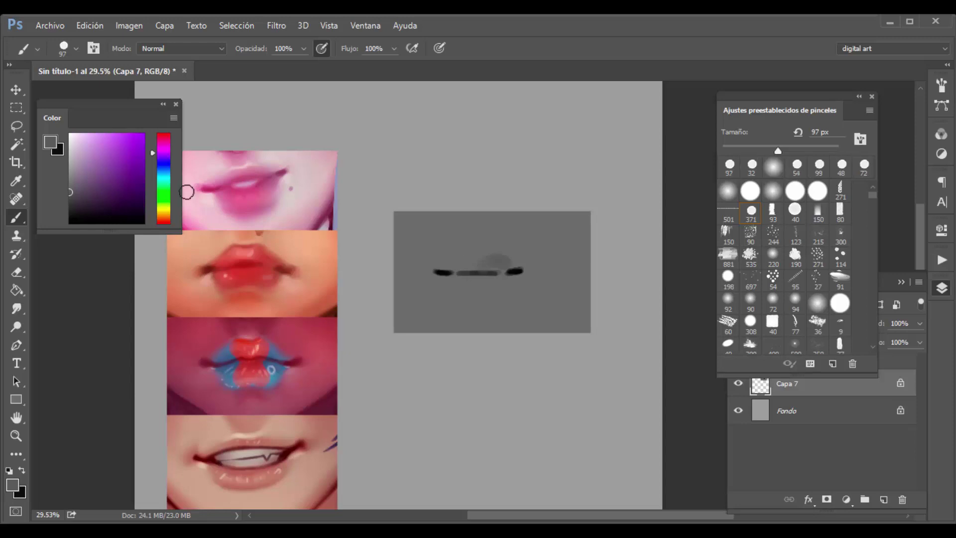
Choose a darker gray and block in both lobes of the upper lip and the rounded lower lip around the mouth line.
click(77, 195)
drag(77, 202, 68, 199)
mouse_move(486, 265)
mouse_down()
mouse_move(459, 260)
mouse_move(516, 263)
mouse_up()
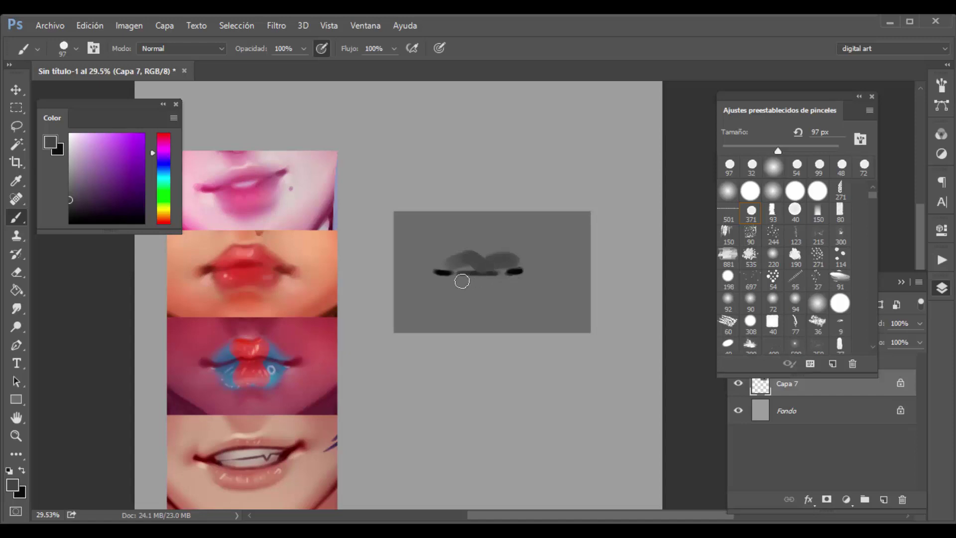
drag(460, 281, 502, 283)
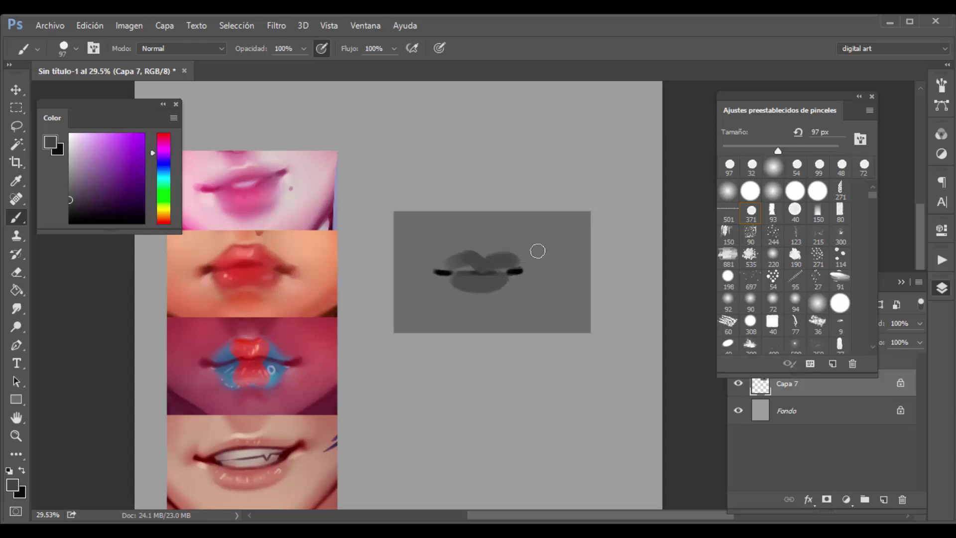
scroll(524, 261, up, 2)
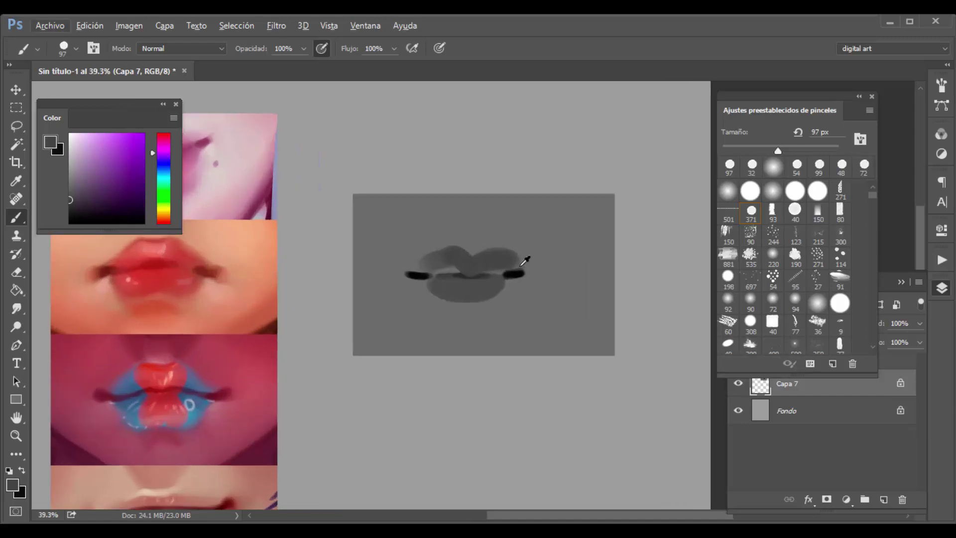
Widen the lower lip toward its right end and fill the dip between the upper lip's lobes with the same dark gray.
mouse_move(498, 292)
mouse_down()
mouse_move(459, 296)
mouse_move(472, 298)
mouse_up()
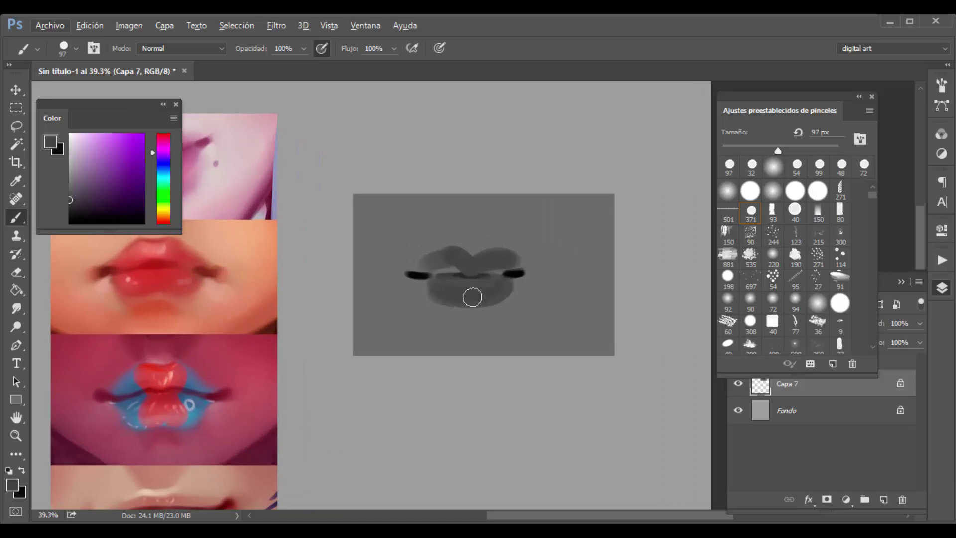
drag(443, 270, 502, 264)
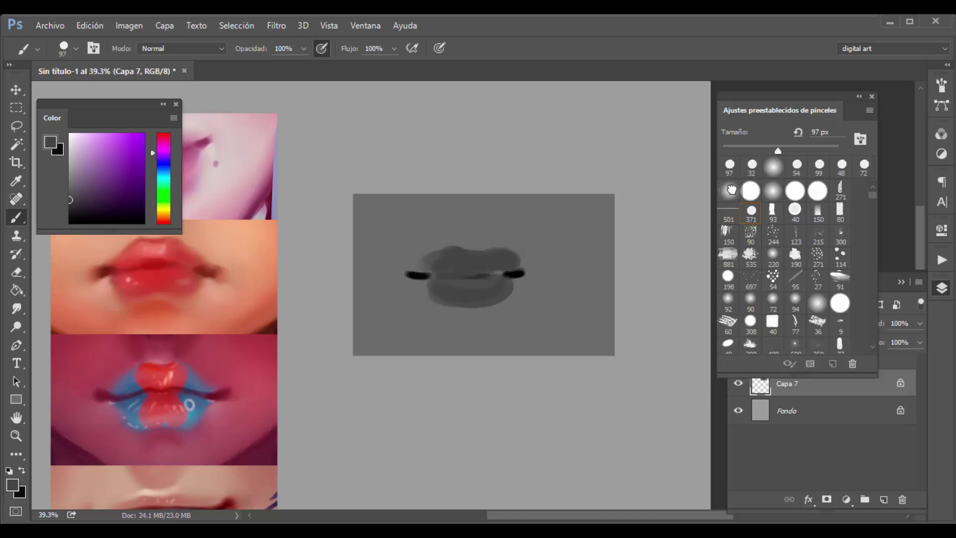
Using the 371 round preset at 50 px and a near-black sampled from the mouth corner, paint a round dot at each outer corner.
click(751, 211)
click(750, 150)
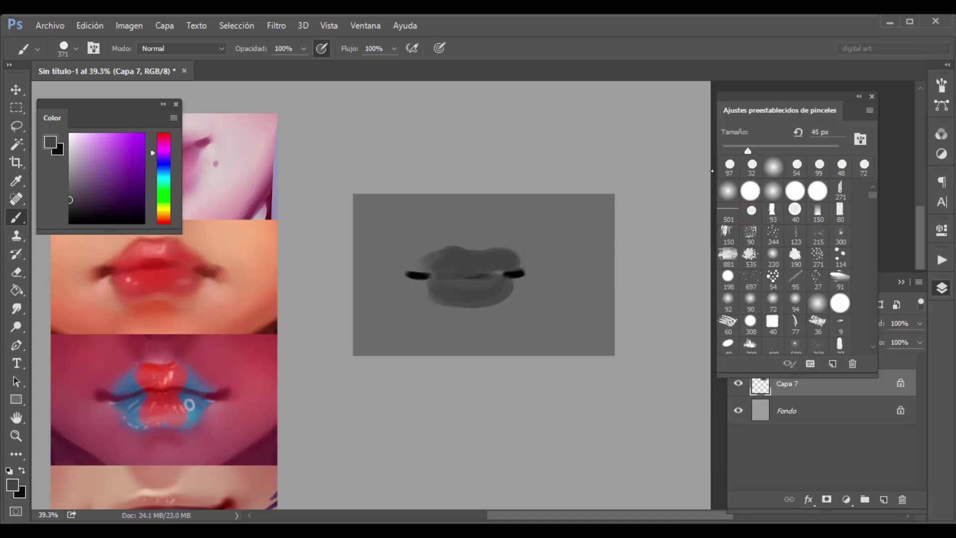
alt+click(520, 274)
click(529, 272)
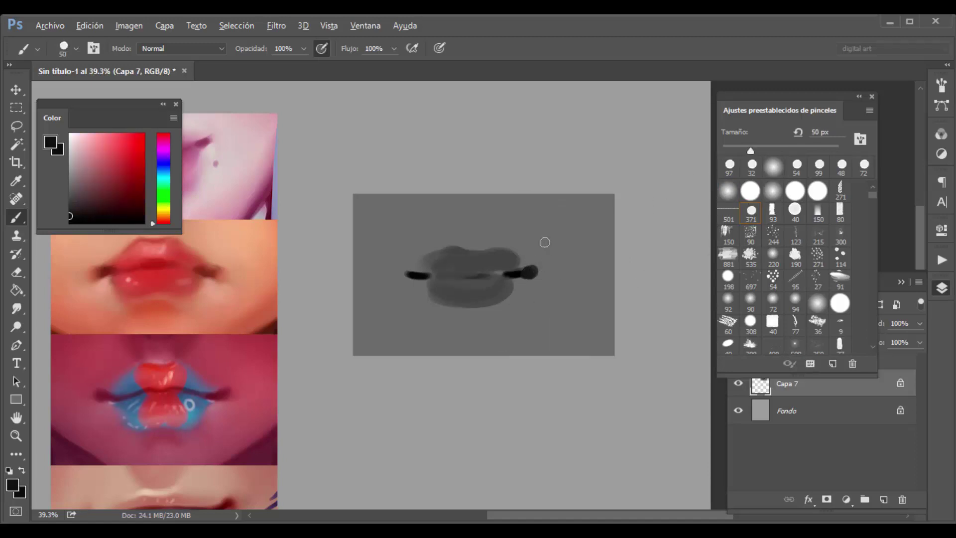
click(407, 273)
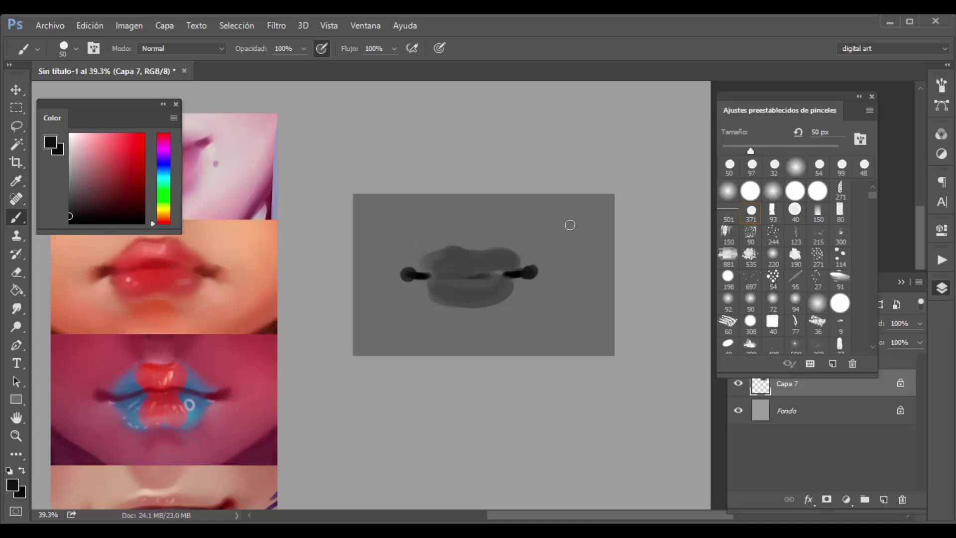
drag(570, 226, 571, 245)
key(ctrl+z)
drag(751, 150, 730, 150)
drag(573, 227, 574, 232)
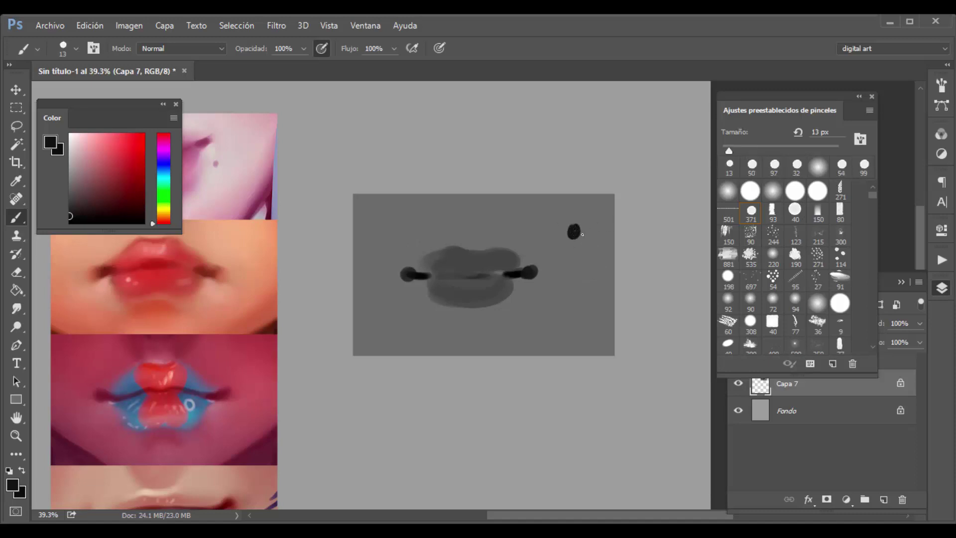
key(ctrl+z)
With the Mixer Brush, the 371 round preset at 91 px and a sampled lip gray, blend the edges of the lower and upper lips.
right_click(21, 219)
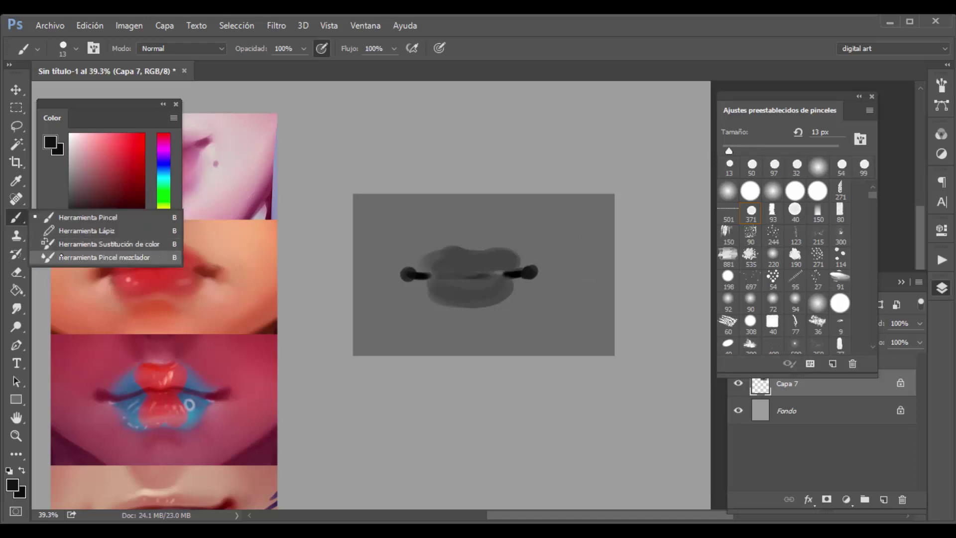
click(69, 257)
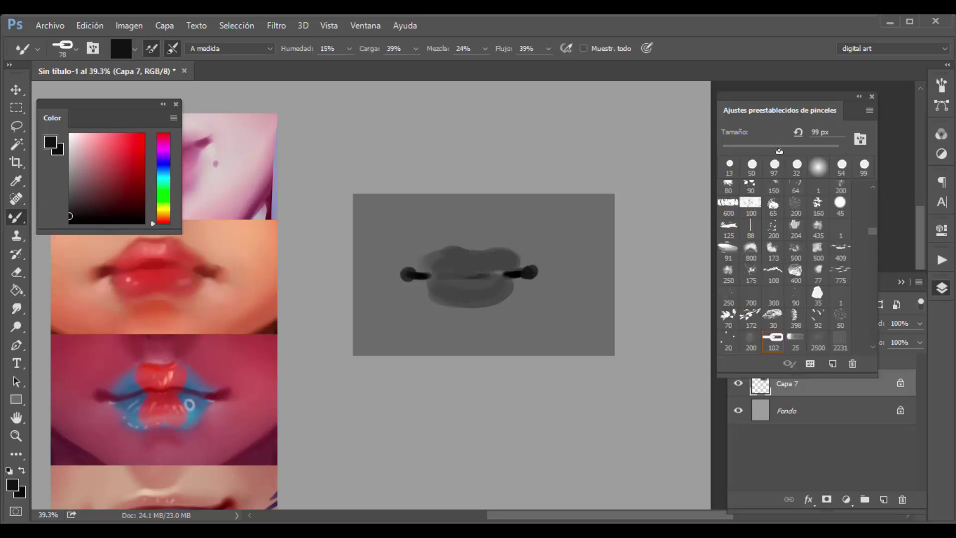
drag(779, 151, 793, 150)
scroll(865, 170, up, 5)
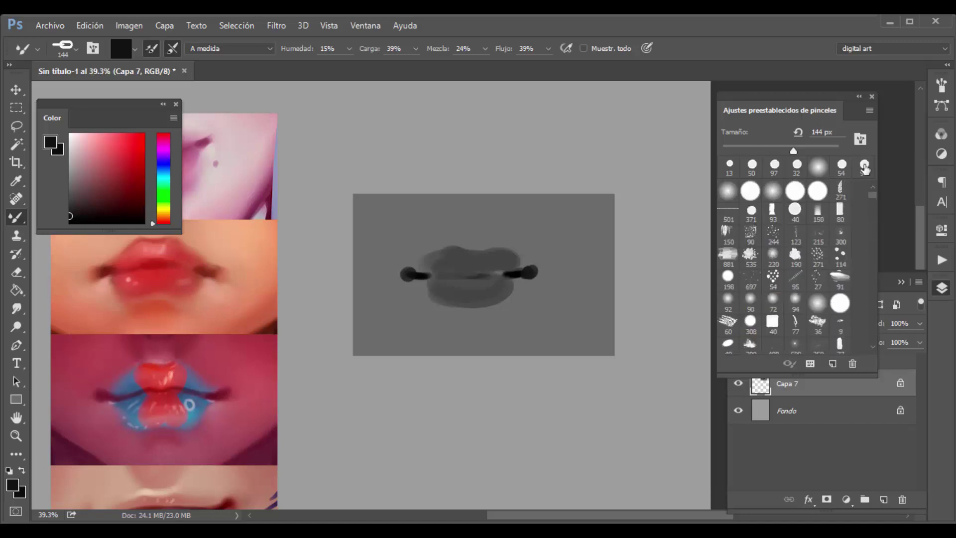
click(751, 211)
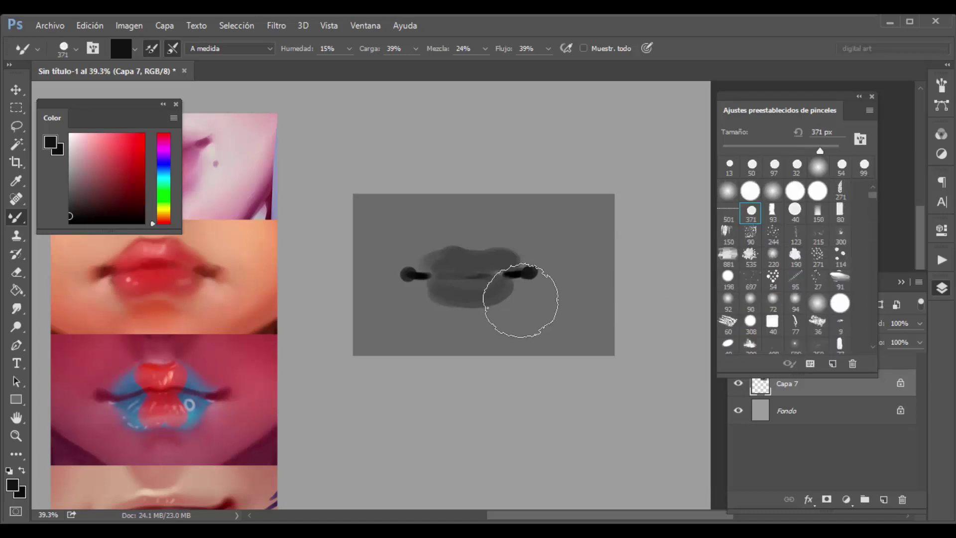
alt+click(505, 281)
click(774, 149)
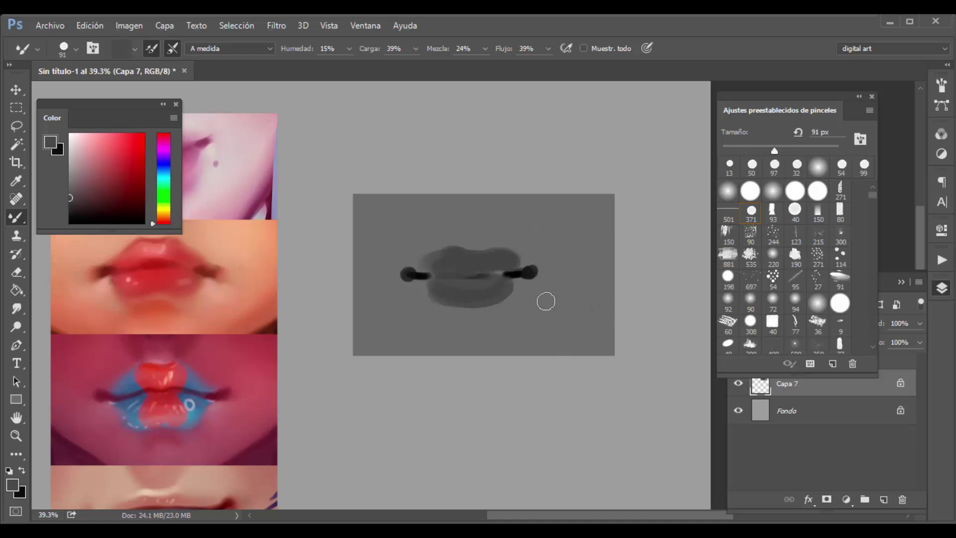
drag(498, 284, 491, 288)
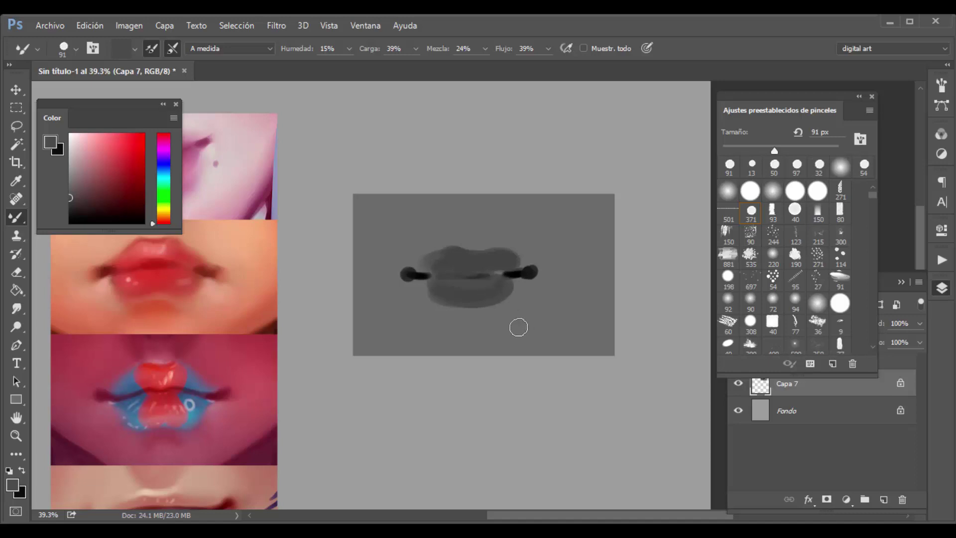
mouse_move(506, 301)
mouse_down()
mouse_move(478, 309)
mouse_move(506, 295)
mouse_move(438, 303)
mouse_move(429, 289)
mouse_move(478, 307)
mouse_move(517, 296)
mouse_up()
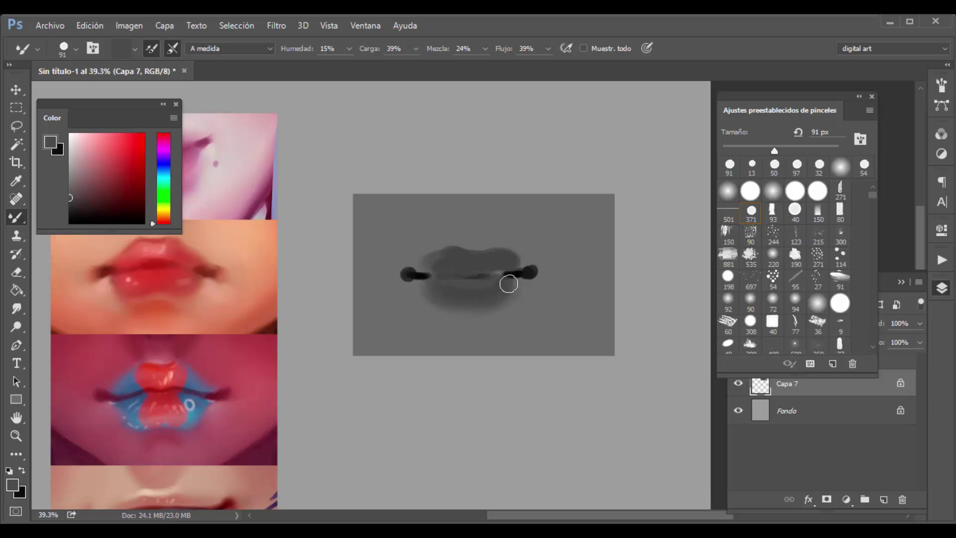
mouse_move(432, 263)
mouse_down()
mouse_move(504, 239)
mouse_move(464, 250)
mouse_move(519, 255)
mouse_move(498, 249)
mouse_move(484, 259)
mouse_move(499, 261)
mouse_move(438, 262)
mouse_move(498, 260)
mouse_move(471, 273)
mouse_move(497, 273)
mouse_move(478, 286)
mouse_move(564, 274)
mouse_move(528, 290)
mouse_move(508, 284)
mouse_up()
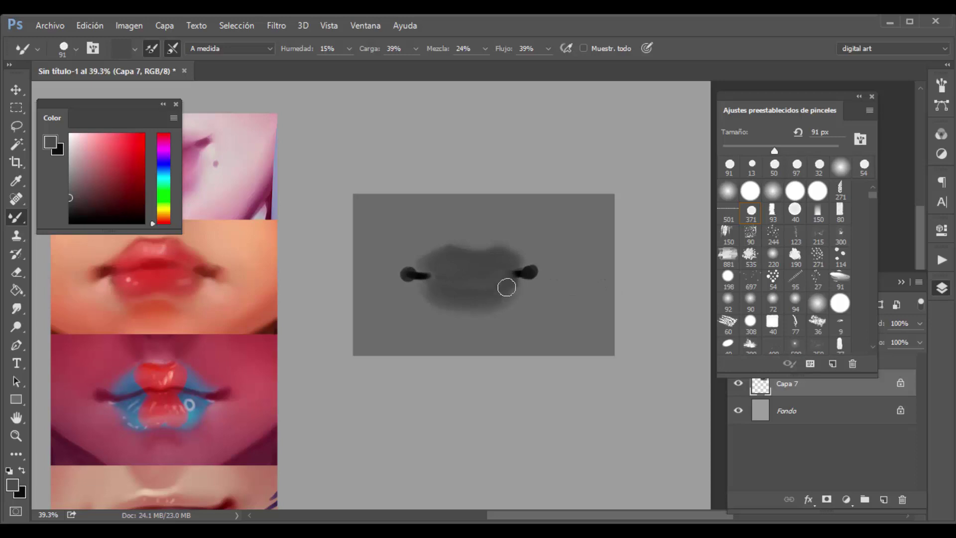
Soften the lips' outline into a blurred oval with the 91 px soft round preset, alternating sampled background gray and lip gray.
alt+click(538, 236)
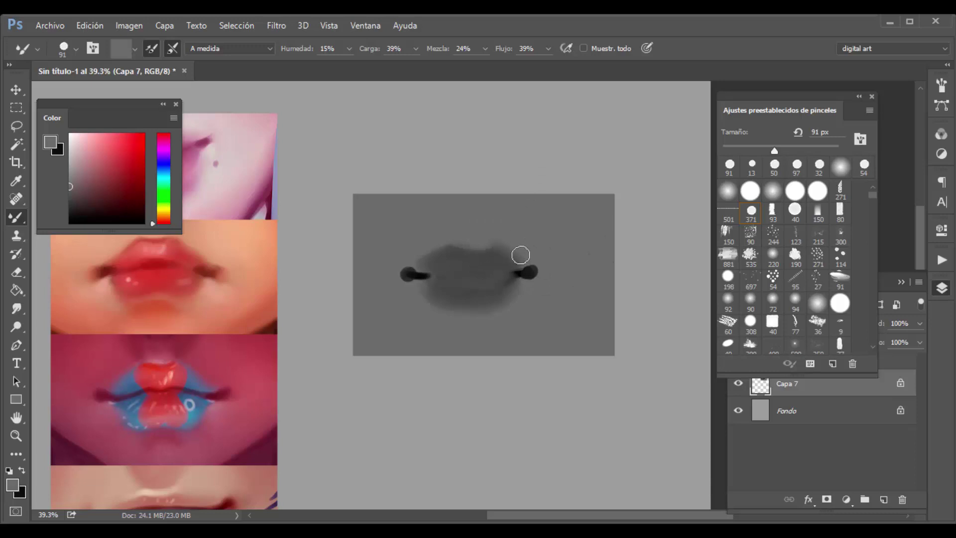
click(727, 191)
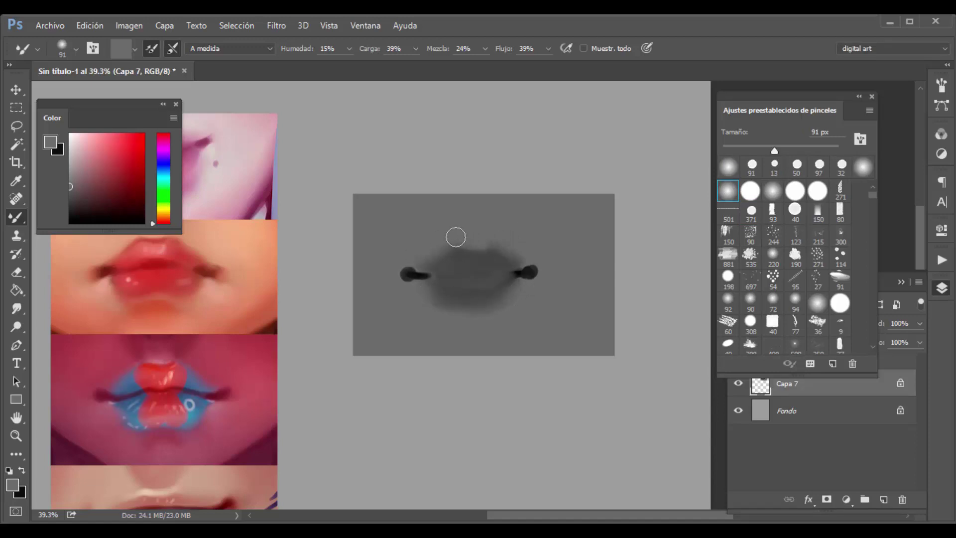
alt+click(472, 285)
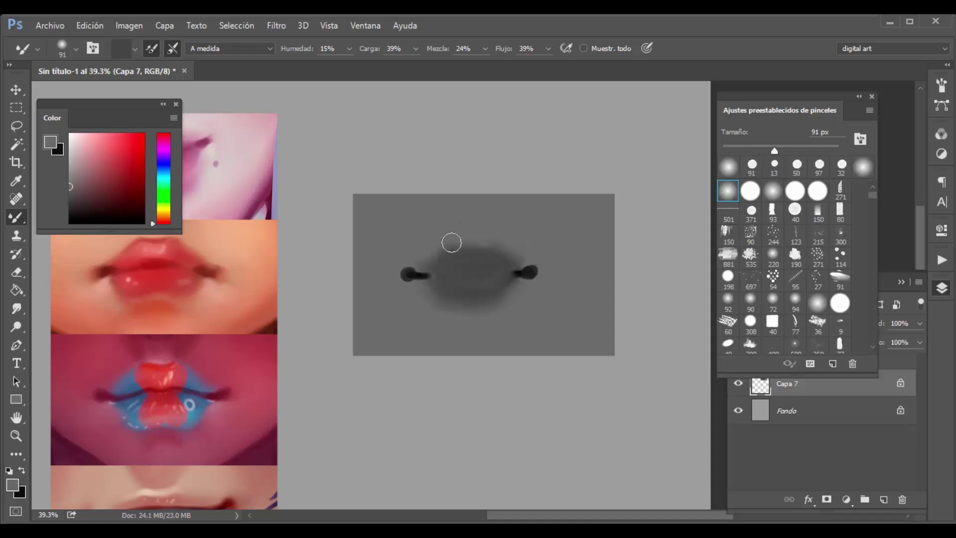
alt+click(461, 239)
Blend the dark dots at both mouth corners using the 371 round preset at 99 px and a near-black sampled from the right corner.
click(751, 209)
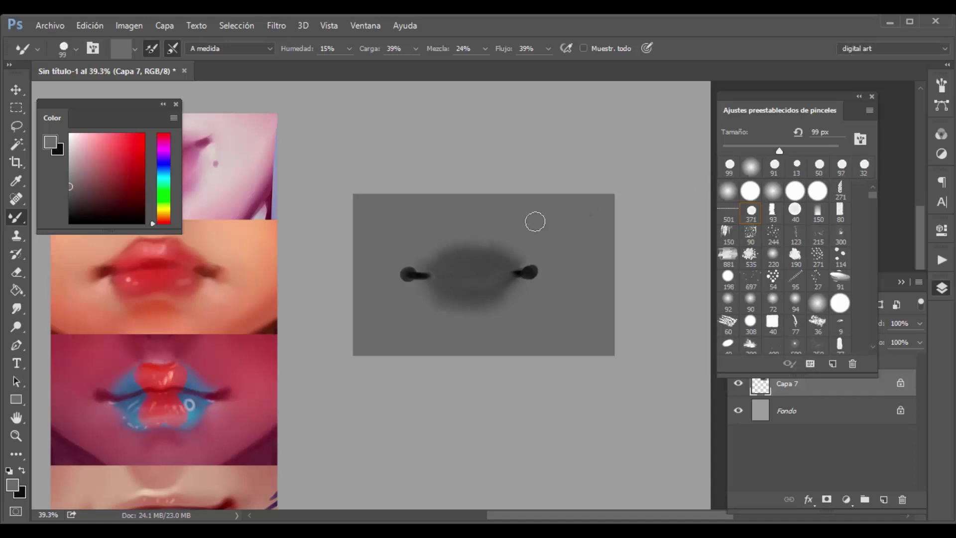
alt+click(530, 271)
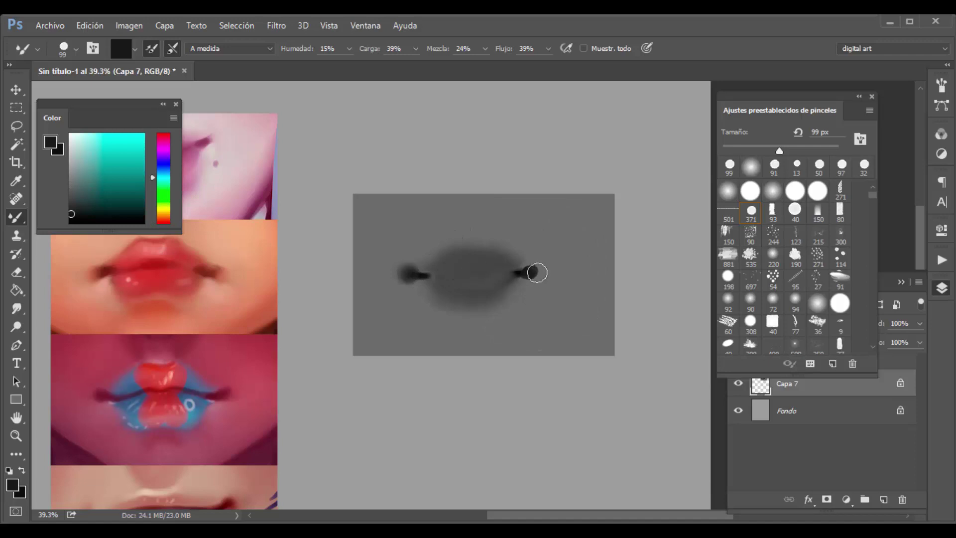
drag(538, 273, 542, 268)
key(ctrl+z)
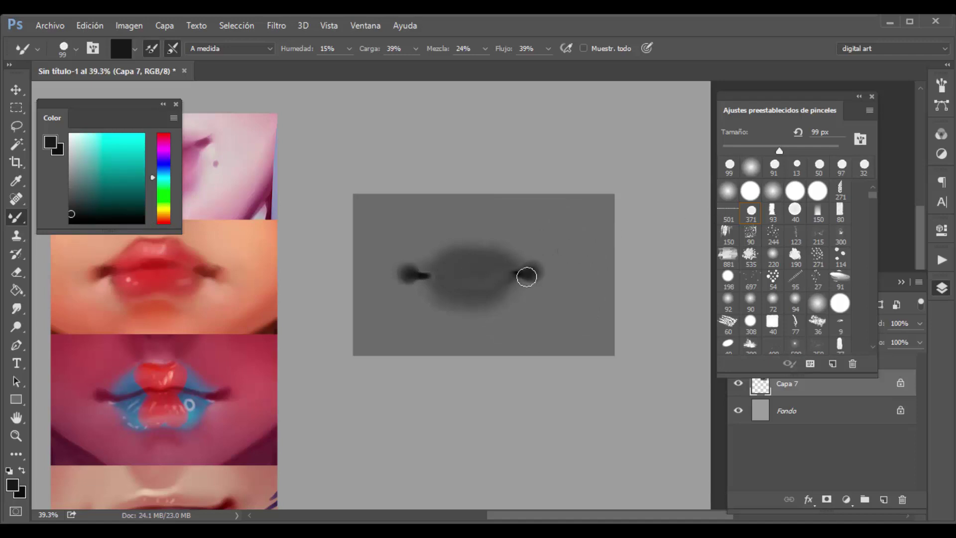
Taper and fade the outer edges of both mouth corners with sampled background gray, using brush sizes of 64 px and 79 px.
click(739, 150)
key(bracketright)
key(bracketright)
key(bracketright)
alt+click(417, 252)
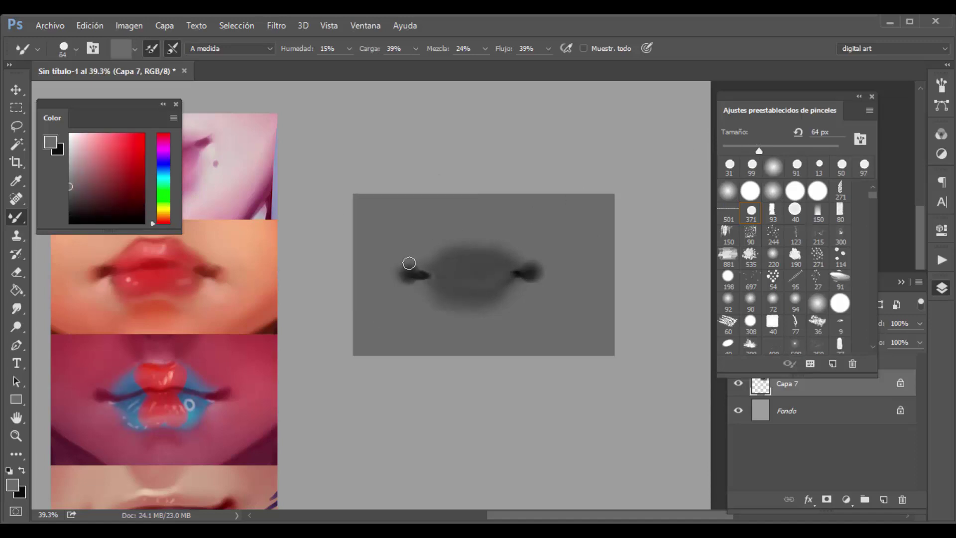
drag(414, 258, 397, 275)
drag(542, 266, 543, 275)
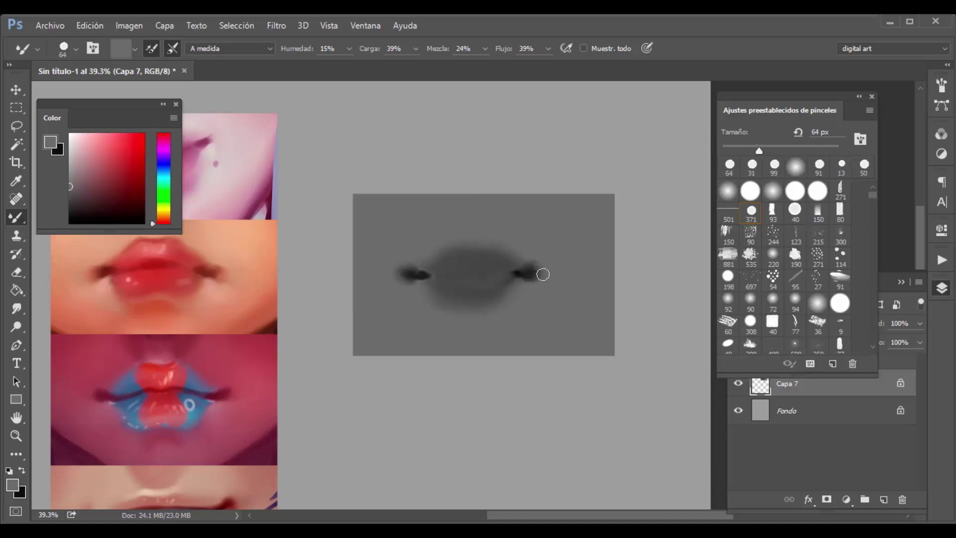
drag(759, 150, 768, 150)
mouse_move(546, 273)
mouse_down()
mouse_move(533, 256)
mouse_move(529, 277)
mouse_up()
drag(410, 257, 418, 278)
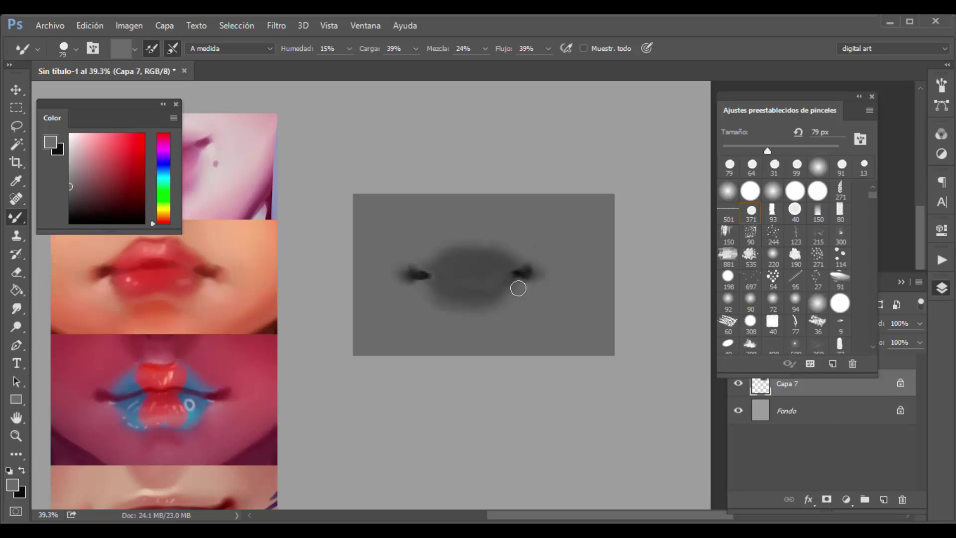
Set the color to black and the brush to 26 px, and paint a wavy mouth line joining the two corners.
drag(74, 198, 56, 229)
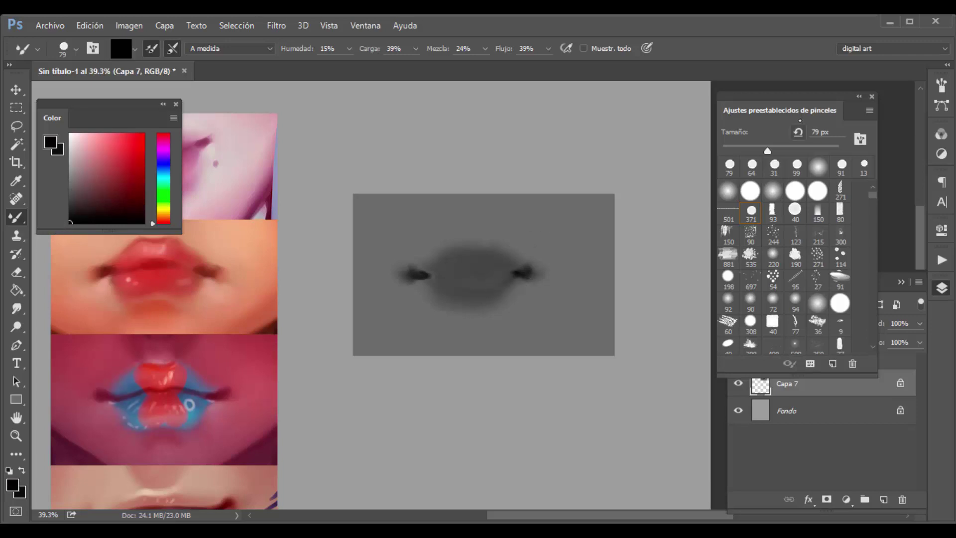
click(743, 147)
drag(743, 150, 732, 151)
drag(733, 150, 736, 150)
drag(411, 276, 446, 276)
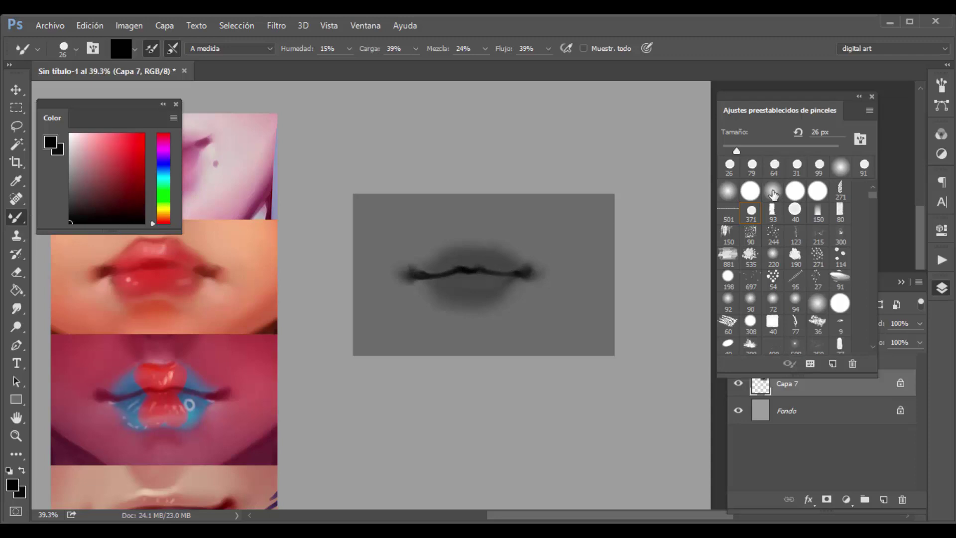
Shade around the center of the mouth line and up into the upper lip with the soft round preset at 85 px and 62 px.
click(727, 191)
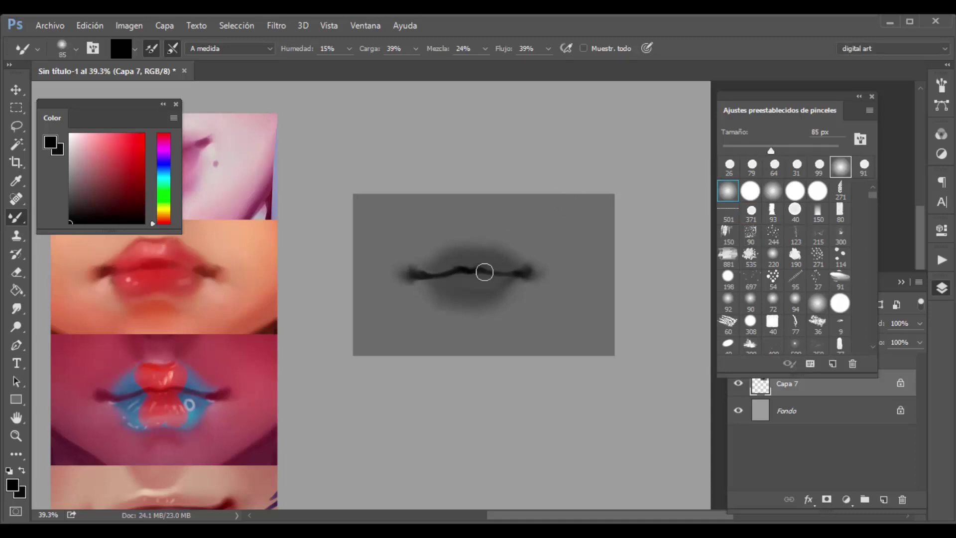
mouse_move(475, 273)
mouse_down()
mouse_move(500, 272)
mouse_move(447, 278)
mouse_move(481, 267)
mouse_up()
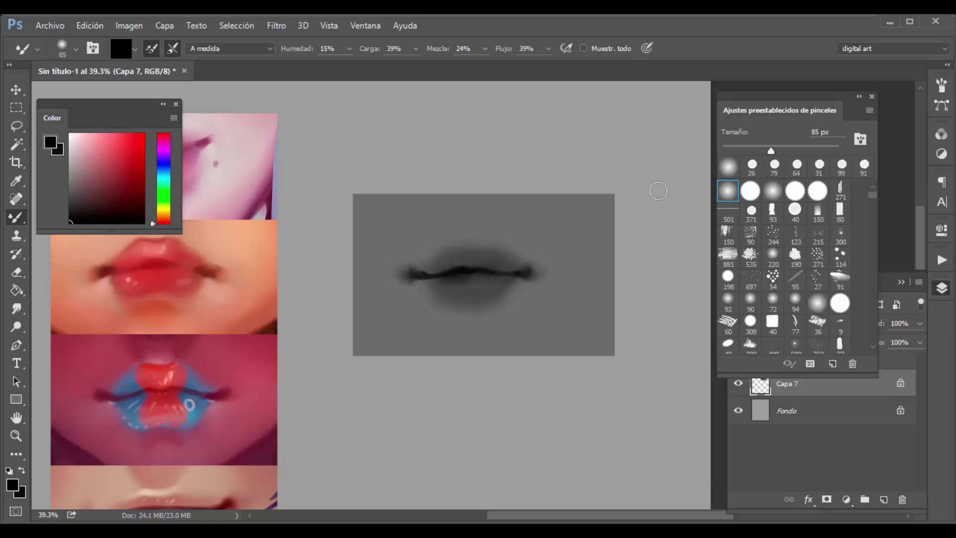
drag(771, 150, 758, 151)
alt+click(473, 271)
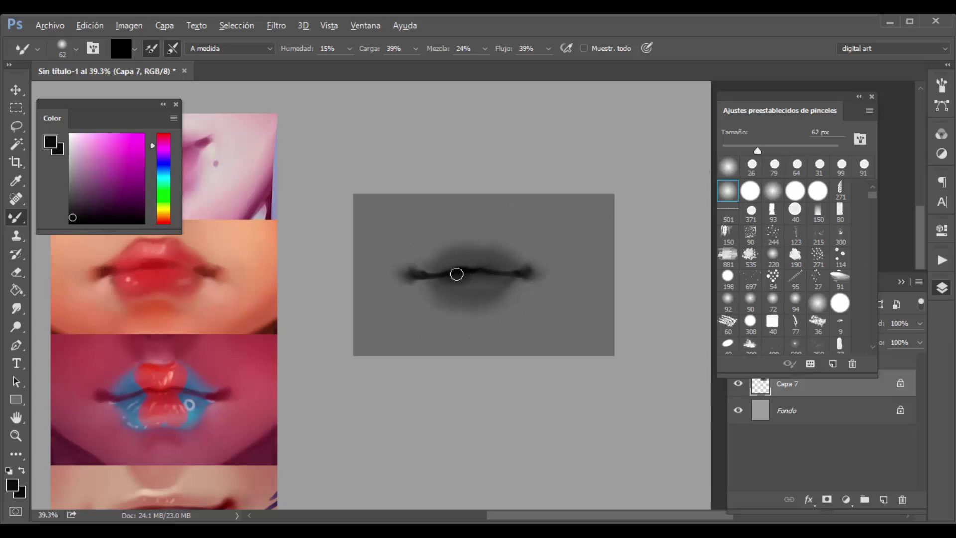
alt+click(486, 273)
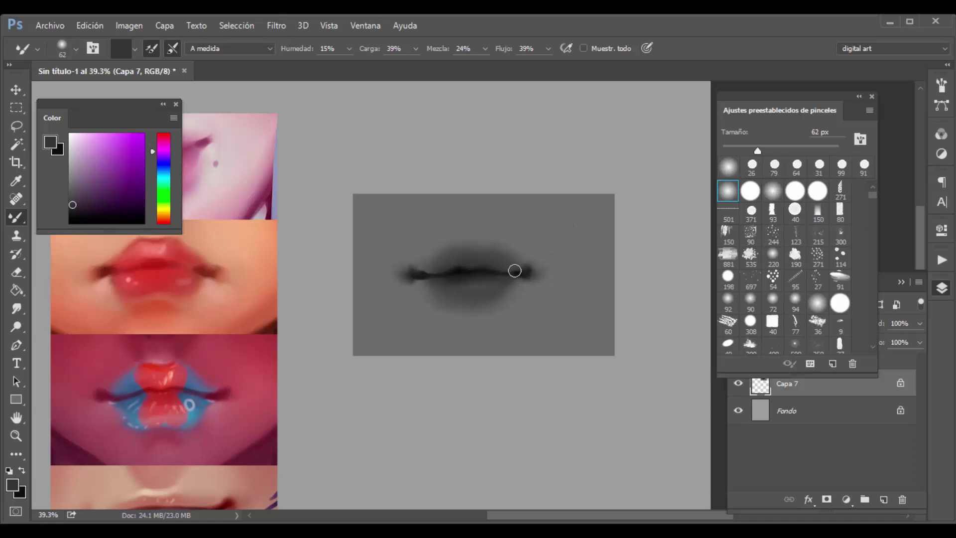
Blend the shading on the lower and upper lips using the 371 round preset at 76 px.
click(751, 212)
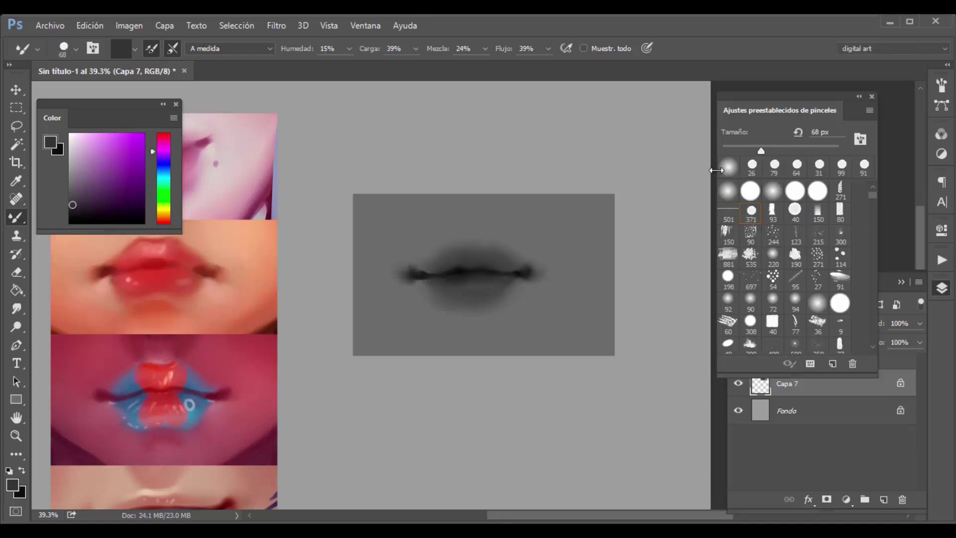
key(])
mouse_move(458, 283)
mouse_down()
mouse_move(491, 280)
mouse_move(455, 283)
mouse_up()
drag(528, 252, 482, 277)
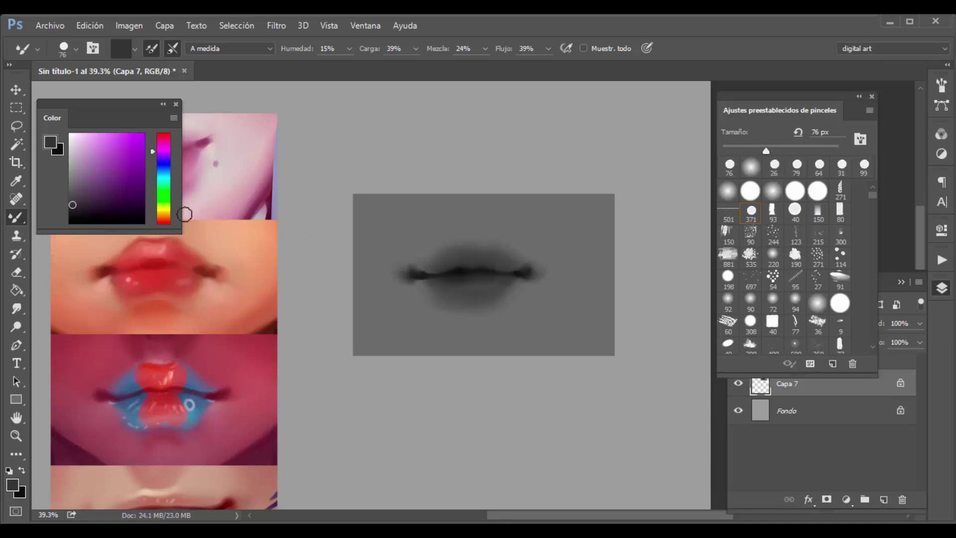
Choose black and sharpen the central curves of the mouth line, reducing the brush from 35 px to 32 px and 19 px.
drag(75, 211, 55, 263)
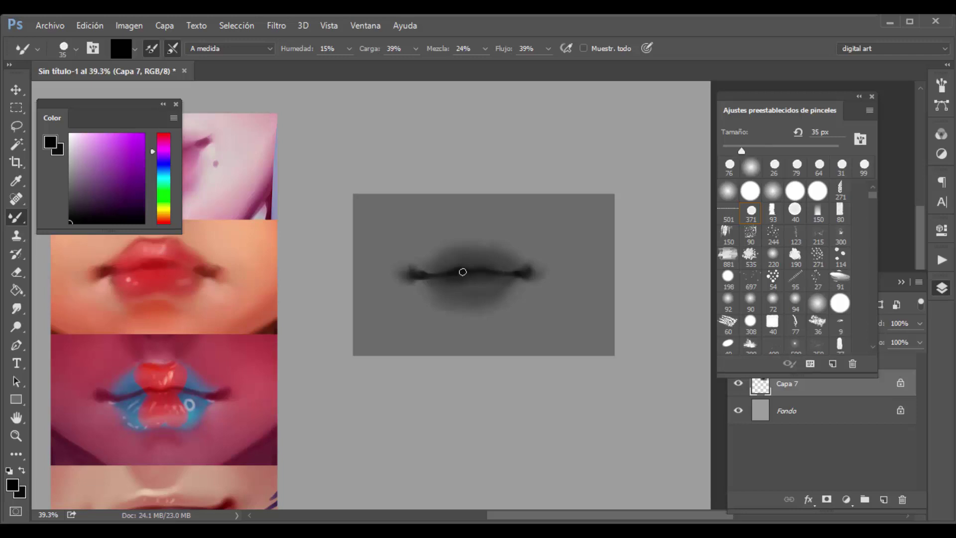
click(741, 151)
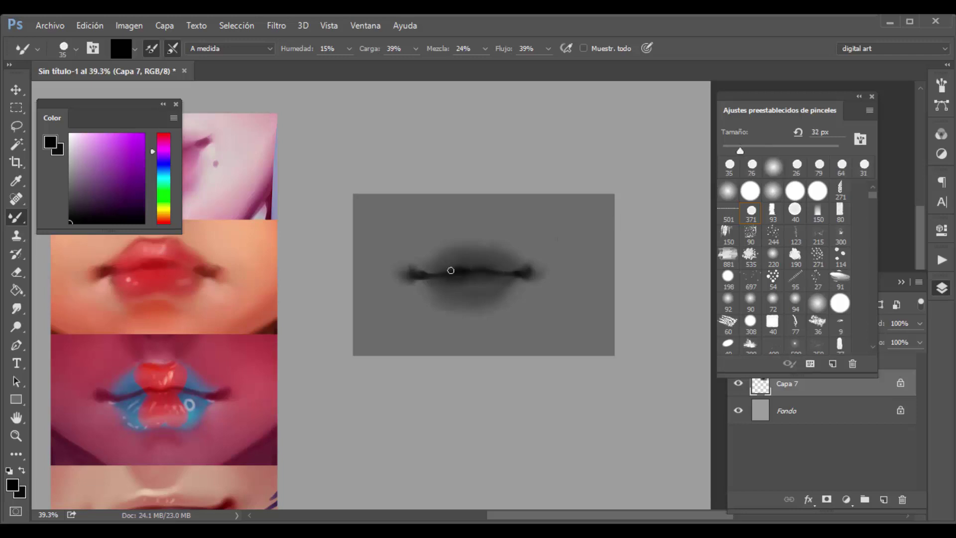
drag(740, 150, 732, 151)
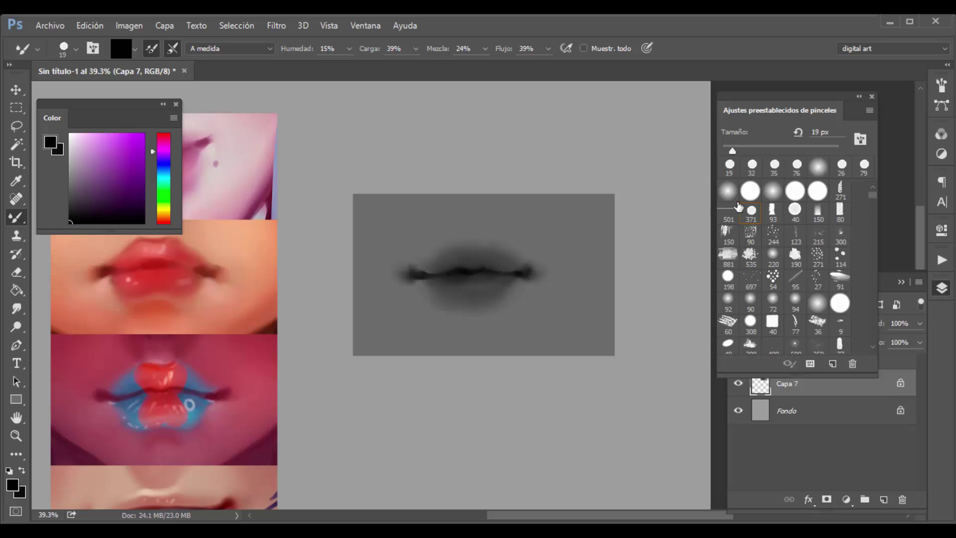
Soften the mouth corners and surrounding skin with the soft round preset at 78 px, sampling dark and mid grays from the painting.
click(728, 191)
alt+click(532, 273)
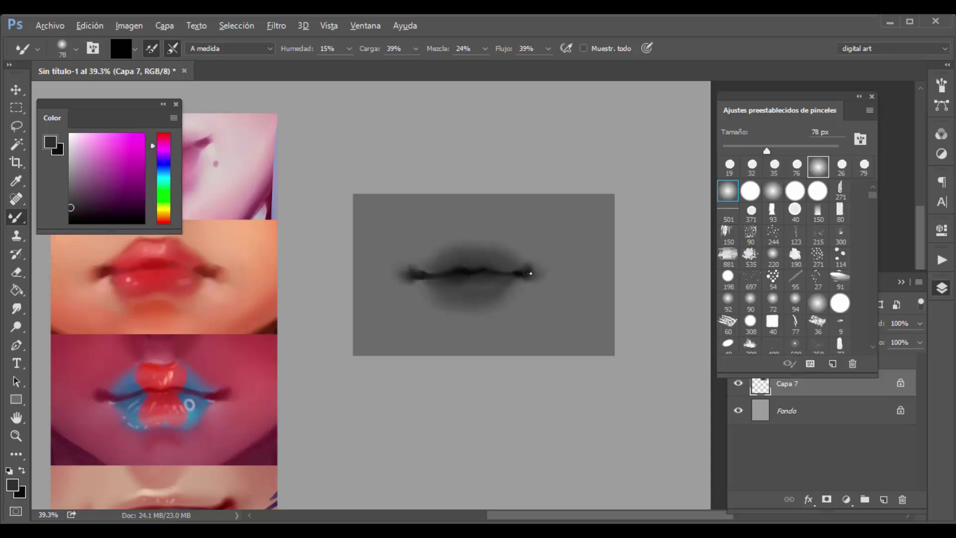
mouse_move(409, 276)
mouse_down()
mouse_move(432, 271)
mouse_move(416, 259)
mouse_move(404, 277)
mouse_move(414, 253)
mouse_move(395, 278)
mouse_move(439, 267)
mouse_up()
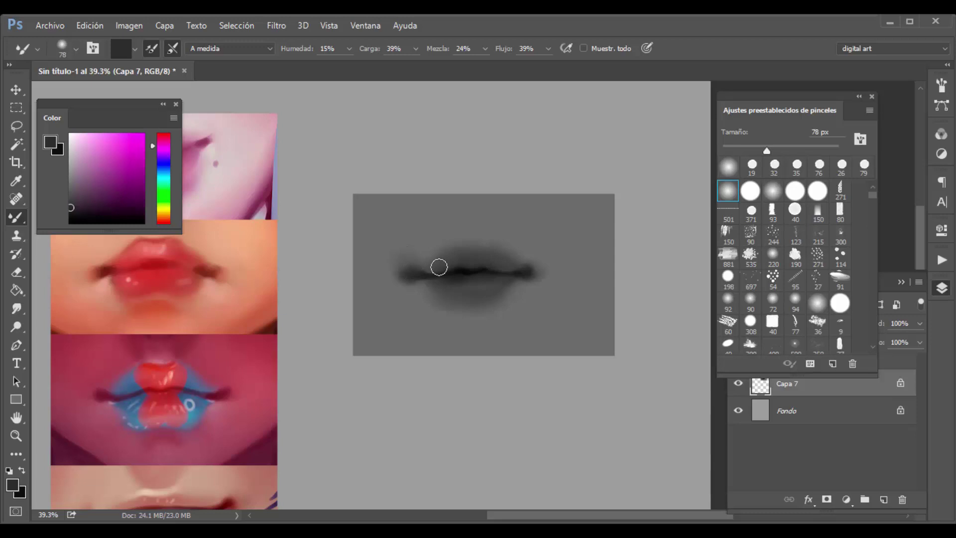
alt+click(413, 283)
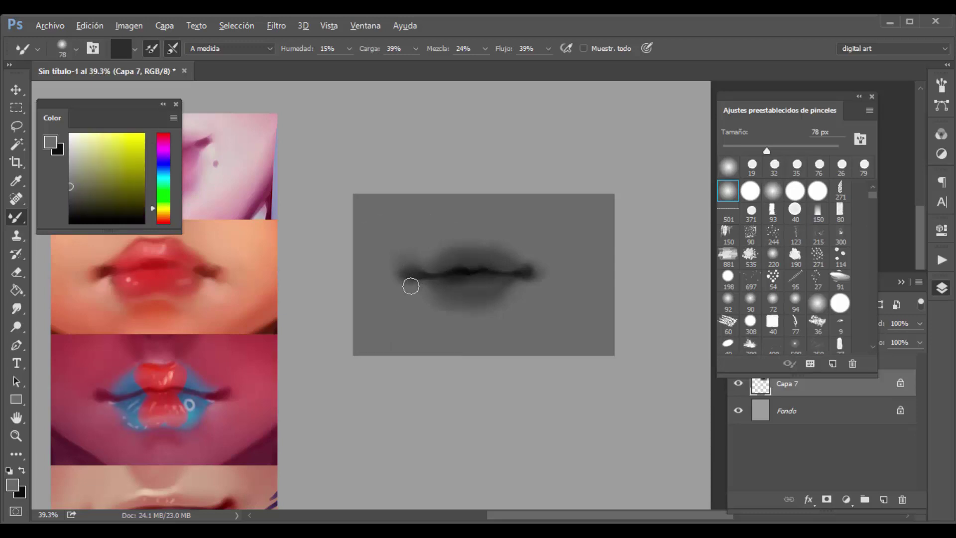
drag(418, 256, 404, 281)
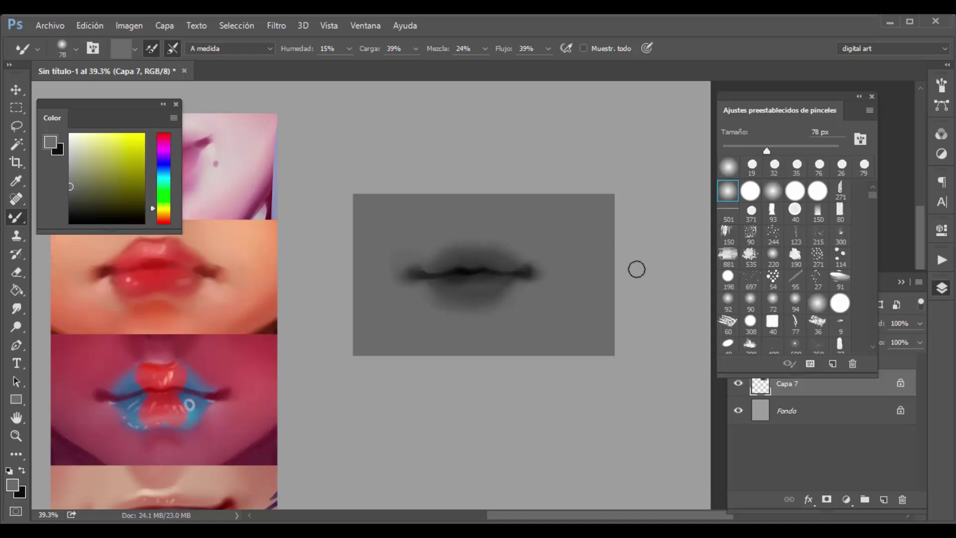
alt+click(510, 234)
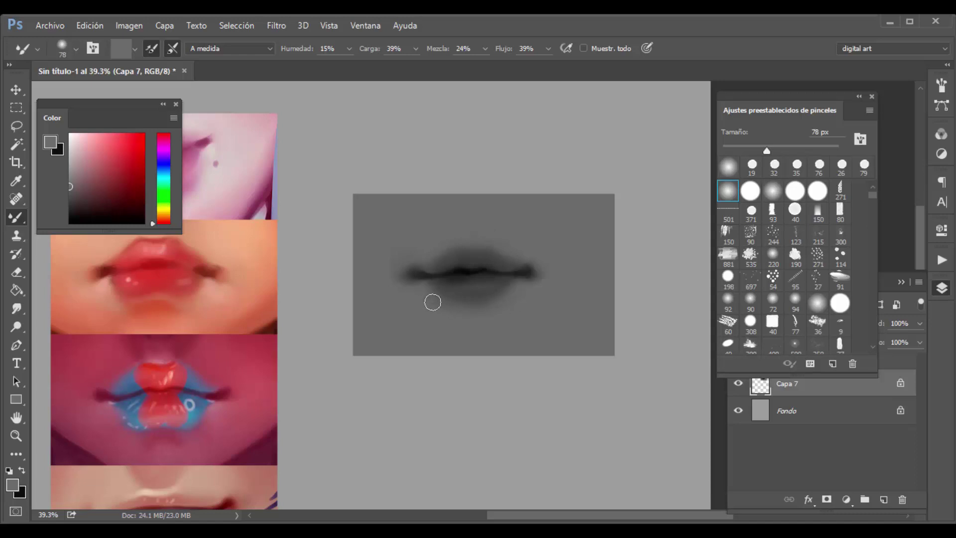
Paint light gray highlights above the center of the upper lip and beneath both mouth corners with the 371 round preset at 35 px and 33 px.
click(751, 211)
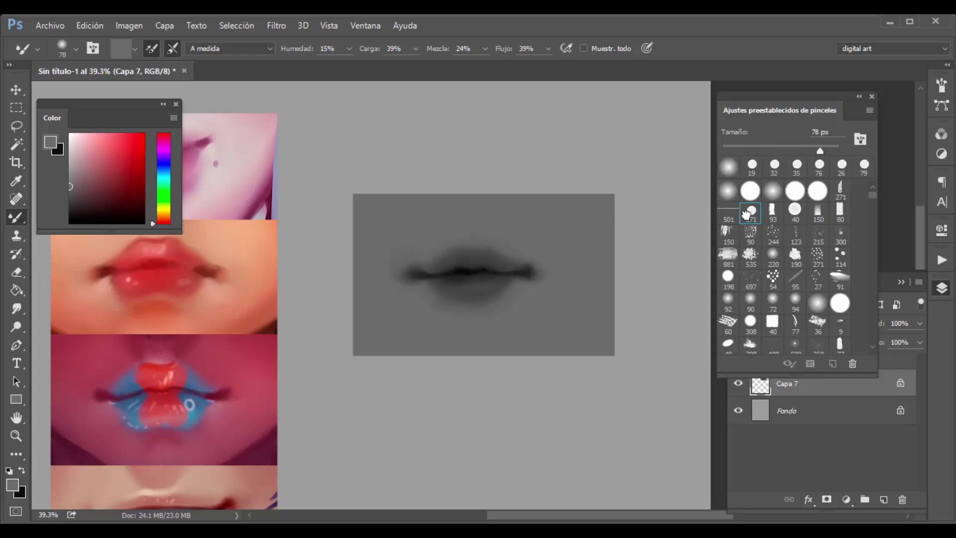
click(70, 149)
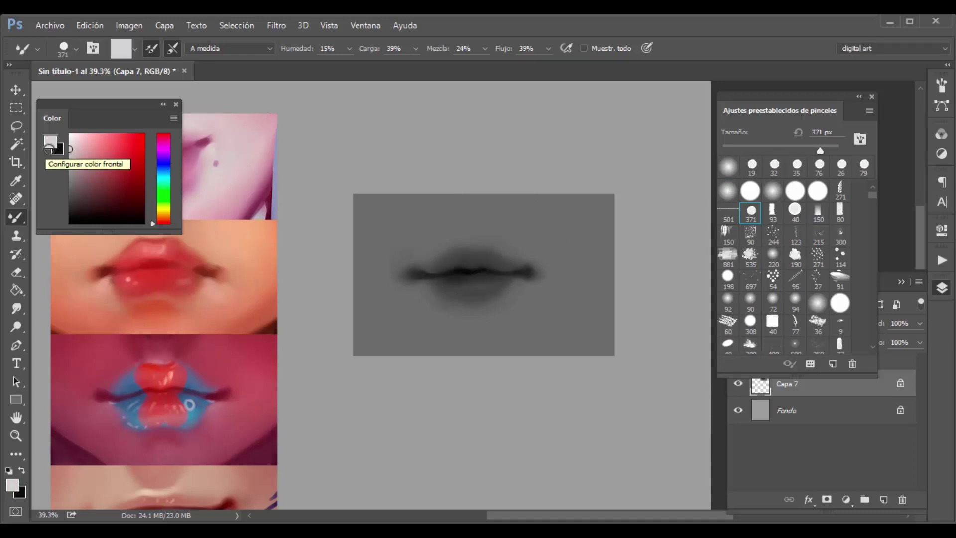
click(742, 148)
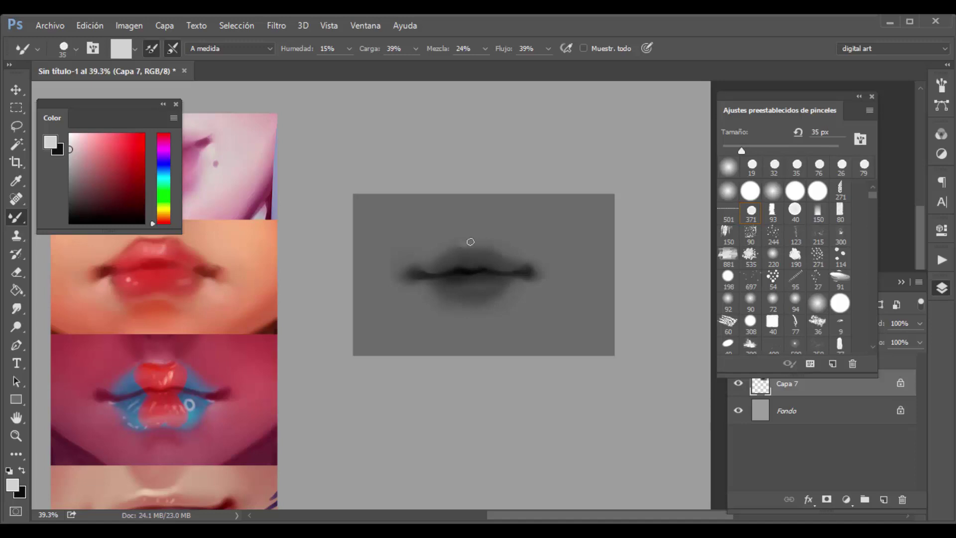
drag(470, 241, 478, 243)
drag(478, 243, 468, 244)
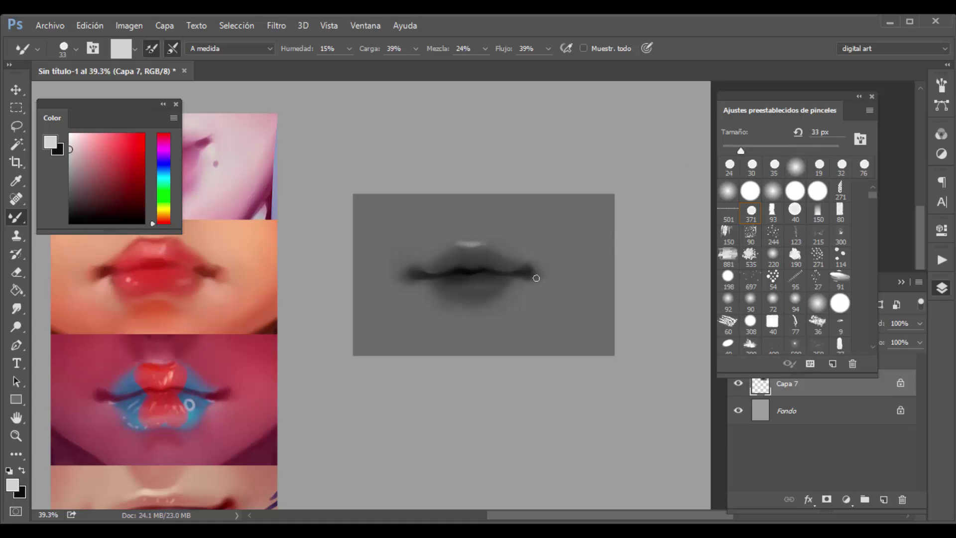
drag(520, 280, 511, 282)
drag(429, 287, 419, 283)
drag(741, 150, 779, 150)
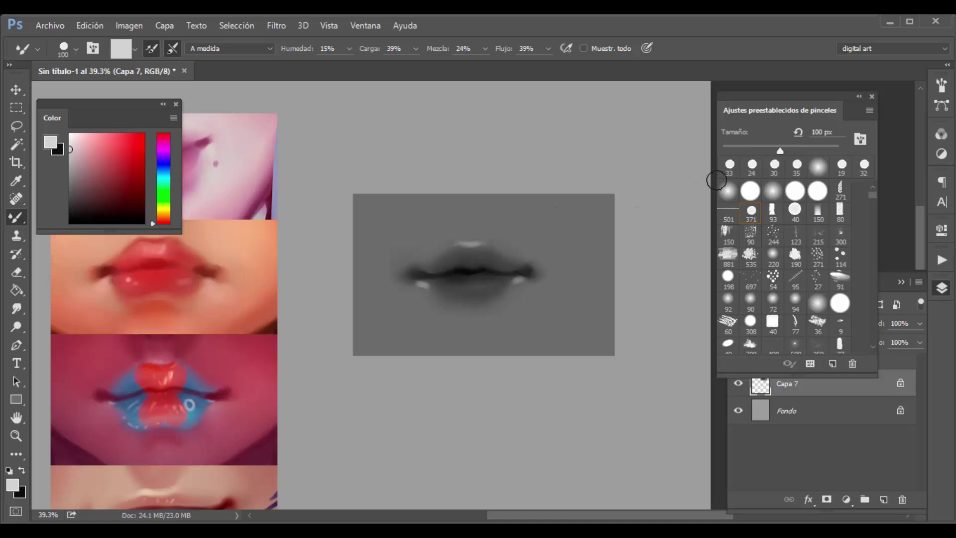
key(bracketleft)
key(bracketleft)
key(bracketleft)
key(bracketleft)
click(113, 223)
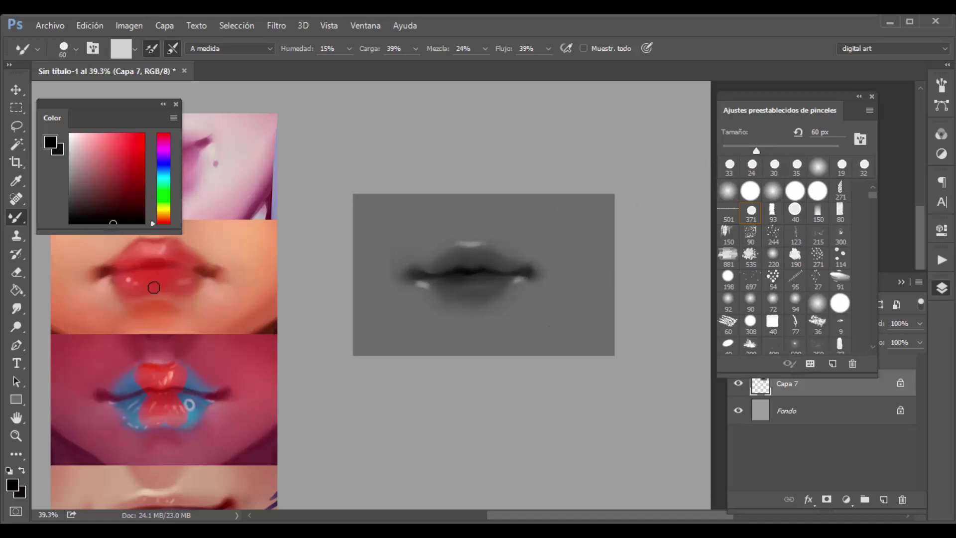
mouse_move(544, 274)
mouse_down()
mouse_move(568, 310)
mouse_move(579, 289)
mouse_move(546, 289)
mouse_up()
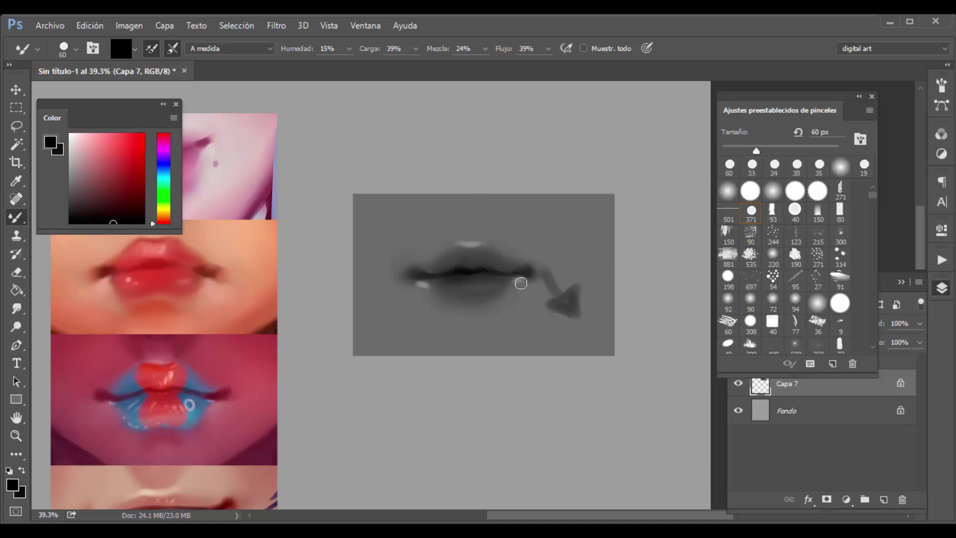
key(ctrl+alt+z)
key(ctrl+alt+z)
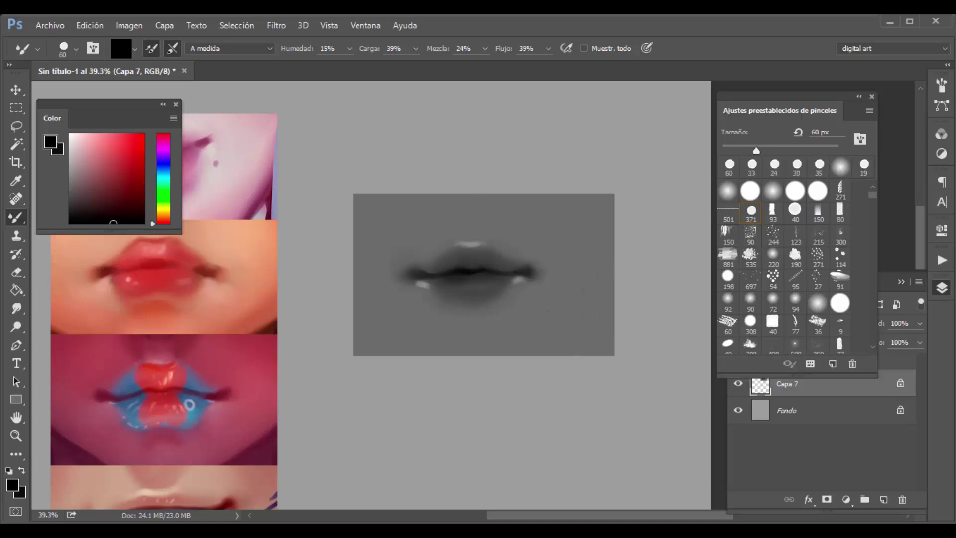
Extend the highlights below both corners in sampled gray with the brush at 116 px and 90 px, undoing the stroke across the lower lip.
alt+right_click(524, 273)
alt+click(519, 281)
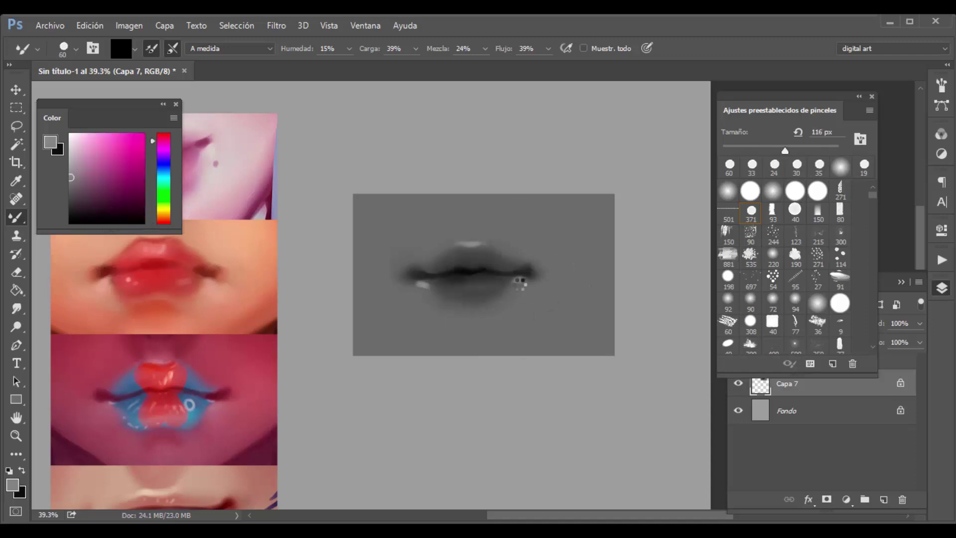
mouse_move(523, 293)
mouse_down()
mouse_move(538, 294)
mouse_move(513, 294)
mouse_up()
mouse_move(421, 294)
mouse_down()
mouse_move(450, 258)
mouse_move(446, 280)
mouse_move(427, 292)
mouse_move(413, 285)
mouse_move(449, 310)
mouse_move(535, 292)
mouse_up()
alt+click(522, 226)
alt+right_click(523, 227)
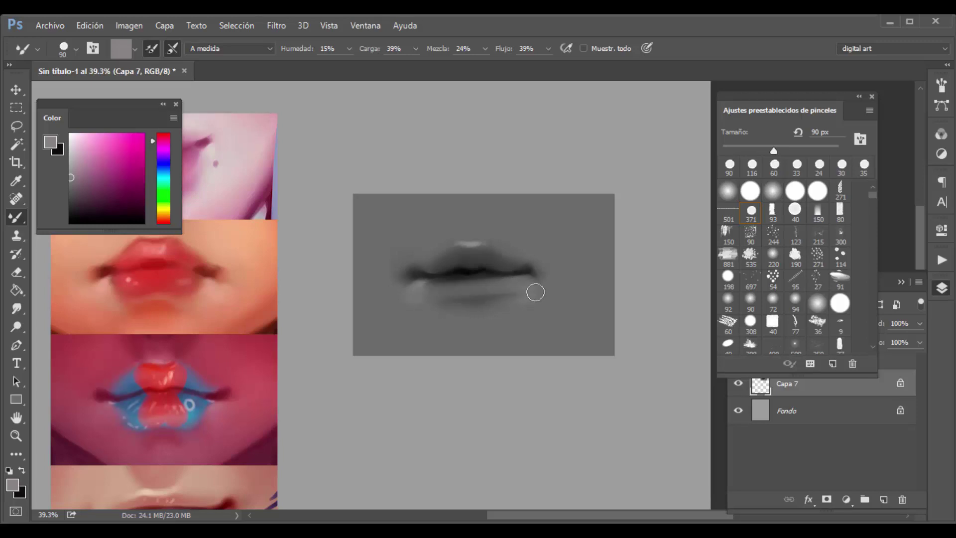
key(ctrl+z)
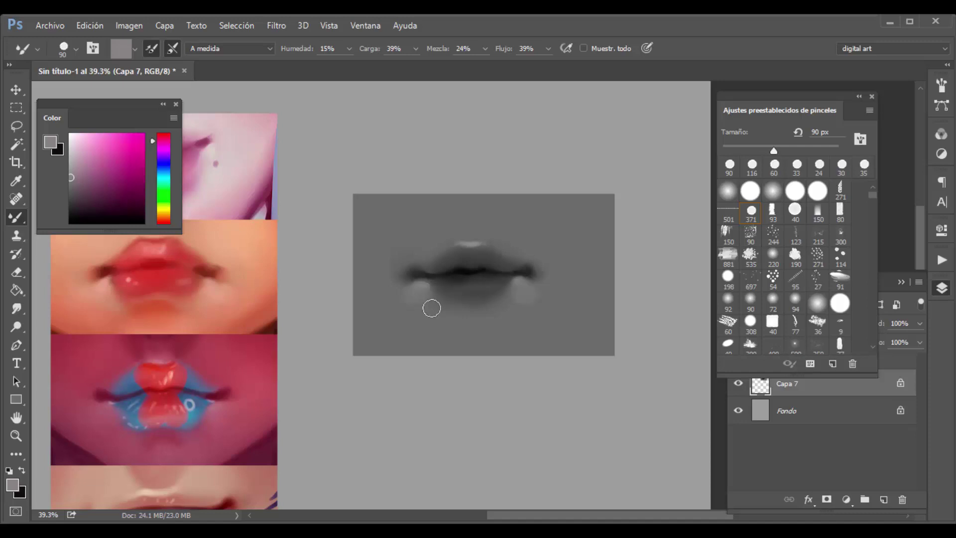
Blend the light patches below the mouth corners into the skin with sampled gray and a 168 px brush.
click(800, 149)
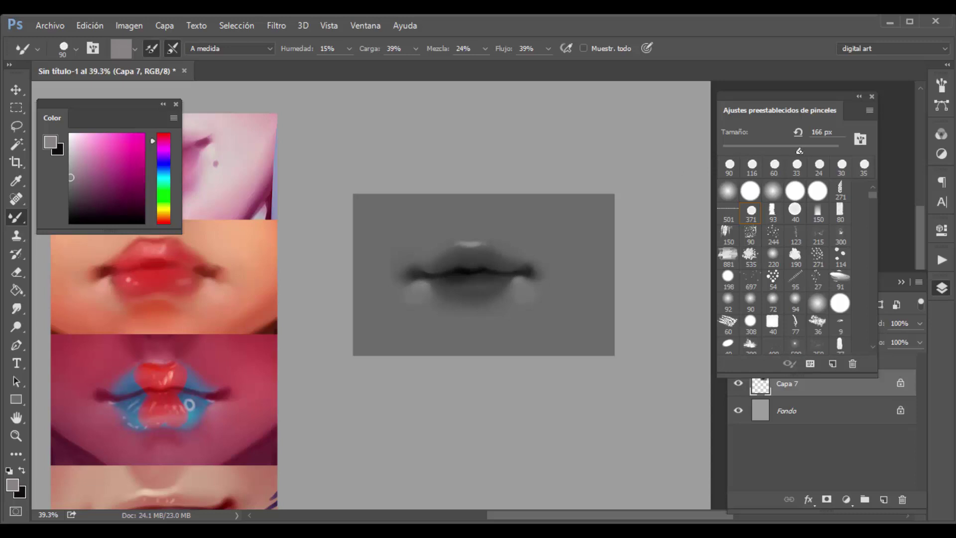
alt+click(536, 308)
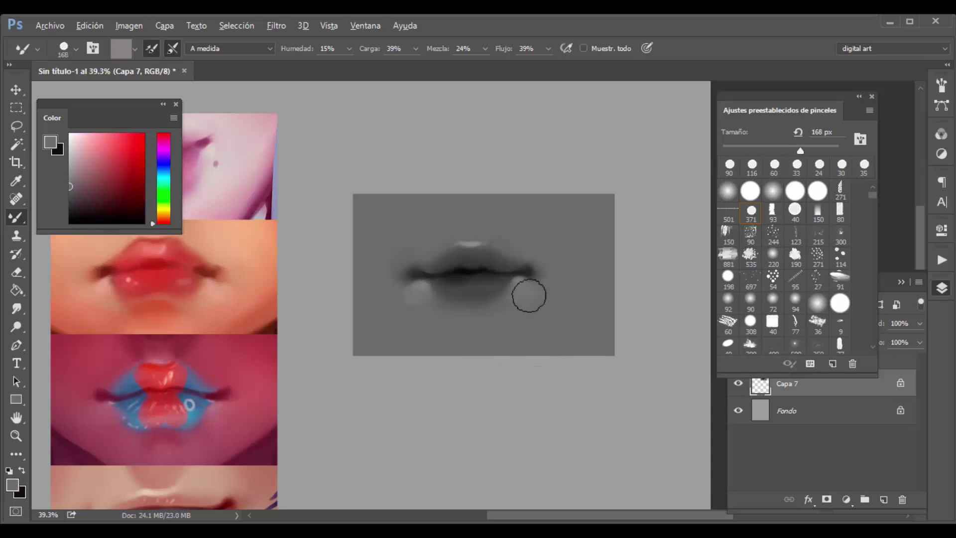
mouse_move(414, 307)
mouse_down()
mouse_move(397, 297)
mouse_move(424, 315)
mouse_move(437, 292)
mouse_up()
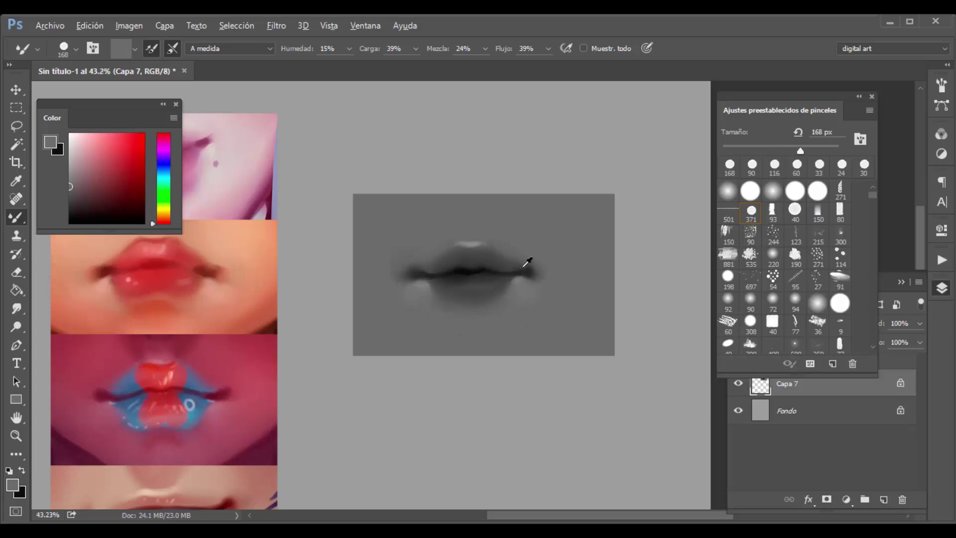
Choose a light gray and paint a subtle highlight across the middle of the lower lip with a 44 px brush.
scroll(527, 262, up, 2)
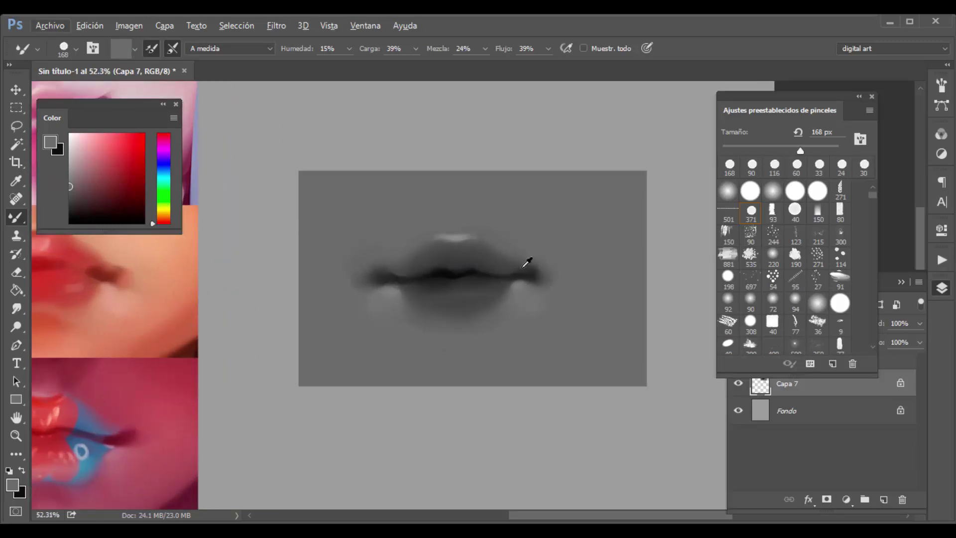
alt+right_click(522, 267)
drag(79, 187, 70, 159)
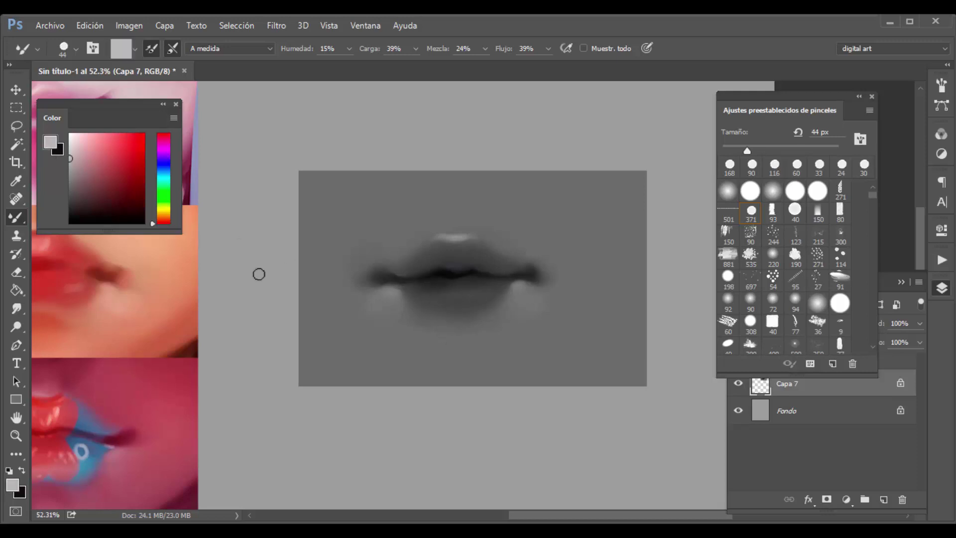
mouse_move(433, 312)
mouse_down()
mouse_move(491, 305)
mouse_move(481, 309)
mouse_up()
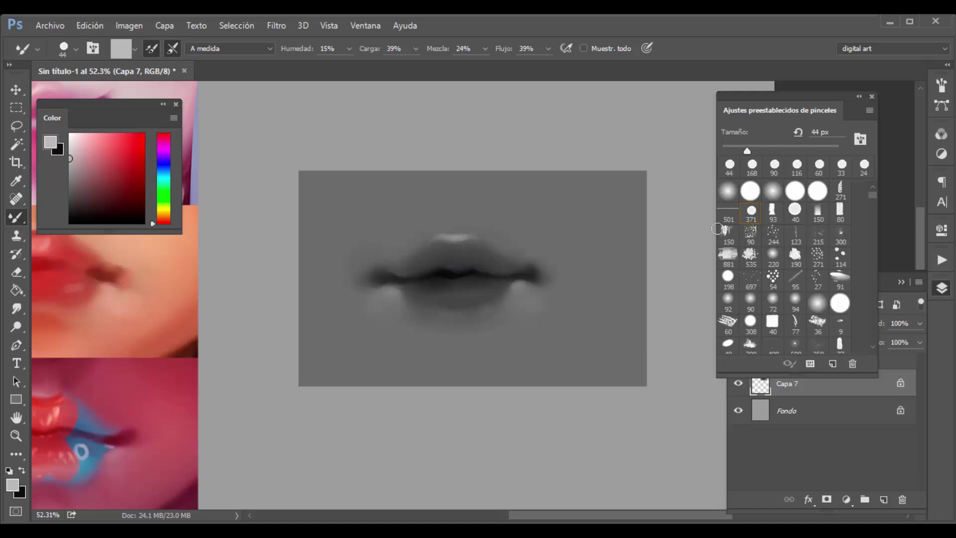
Define the bottom edge of the lower lip in dark gray using the soft round preset at 35 px.
click(727, 191)
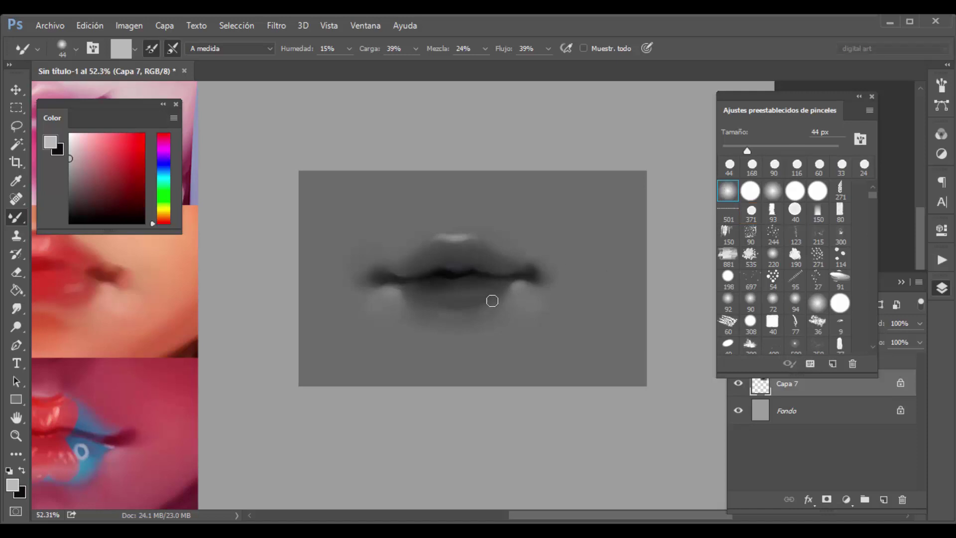
drag(426, 305, 473, 305)
key(ctrl+z)
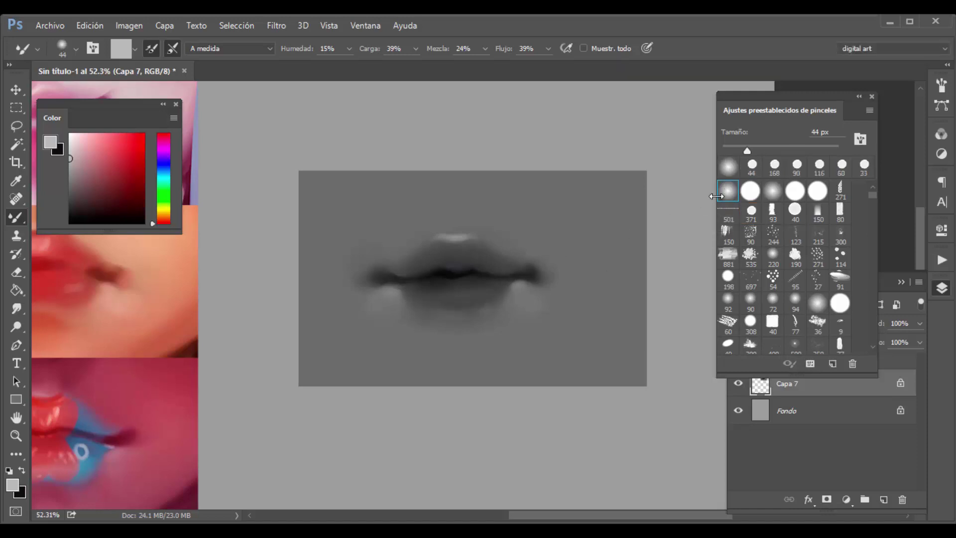
drag(747, 151, 753, 151)
alt+click(479, 298)
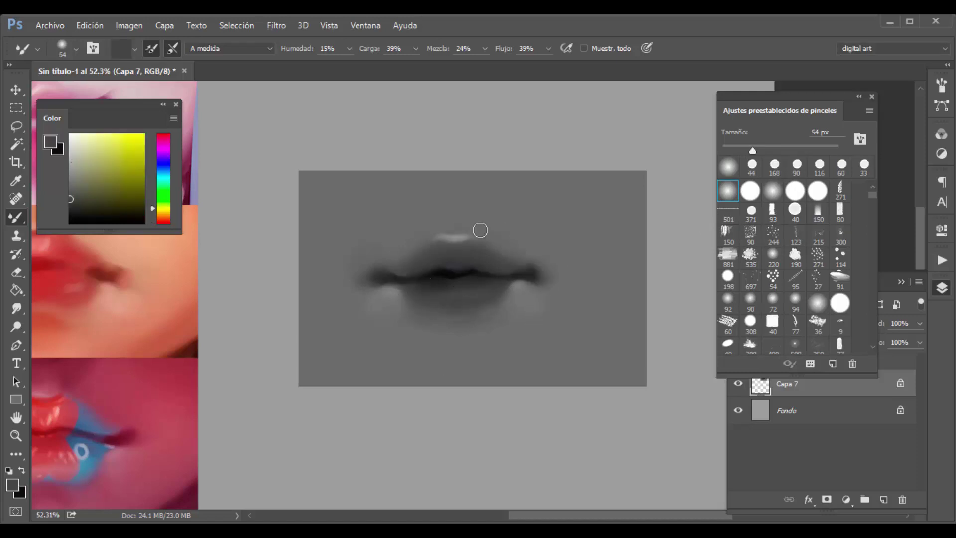
drag(79, 196, 52, 211)
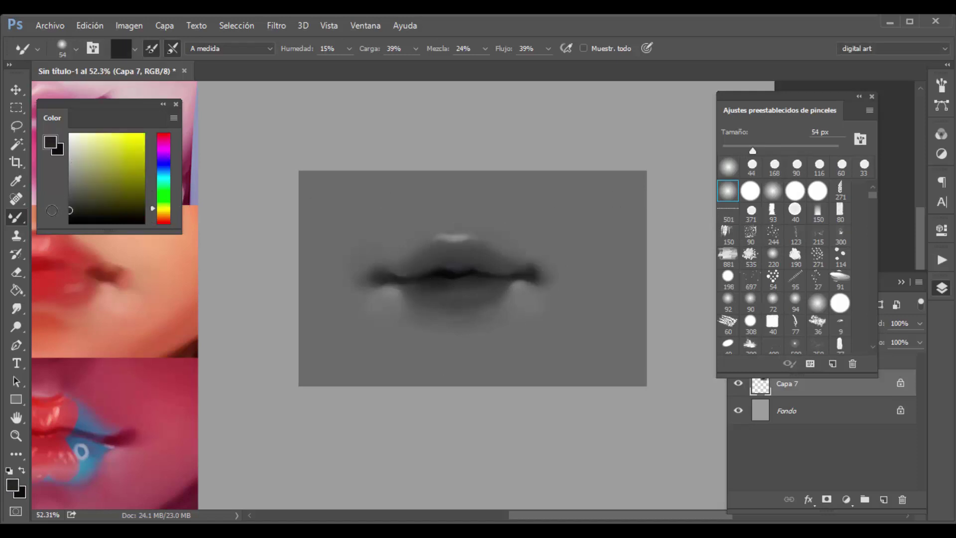
drag(753, 150, 742, 150)
drag(493, 315, 471, 325)
Blend the lower lip's bottom edge and inner area in sampled grays using the 371 round preset at 56 px and 69 px.
alt+click(487, 288)
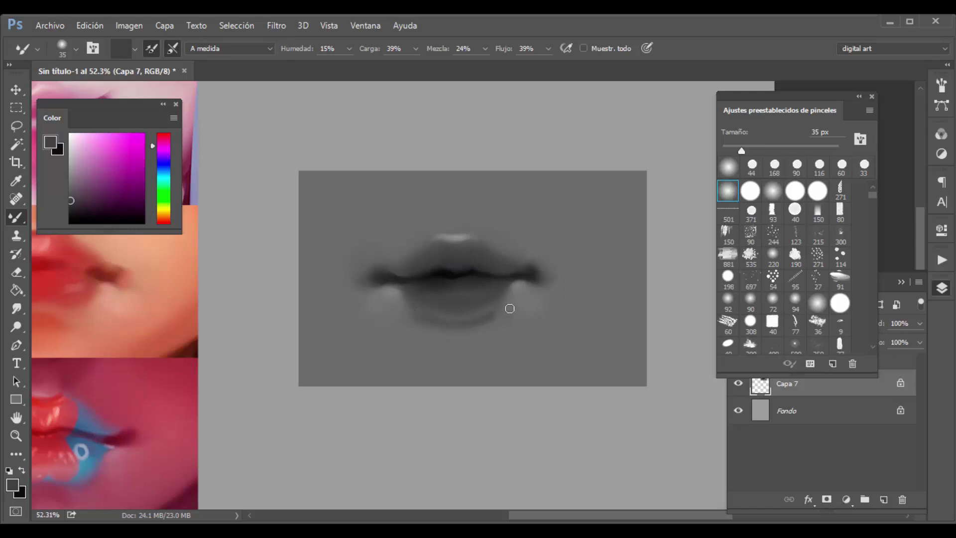
click(751, 211)
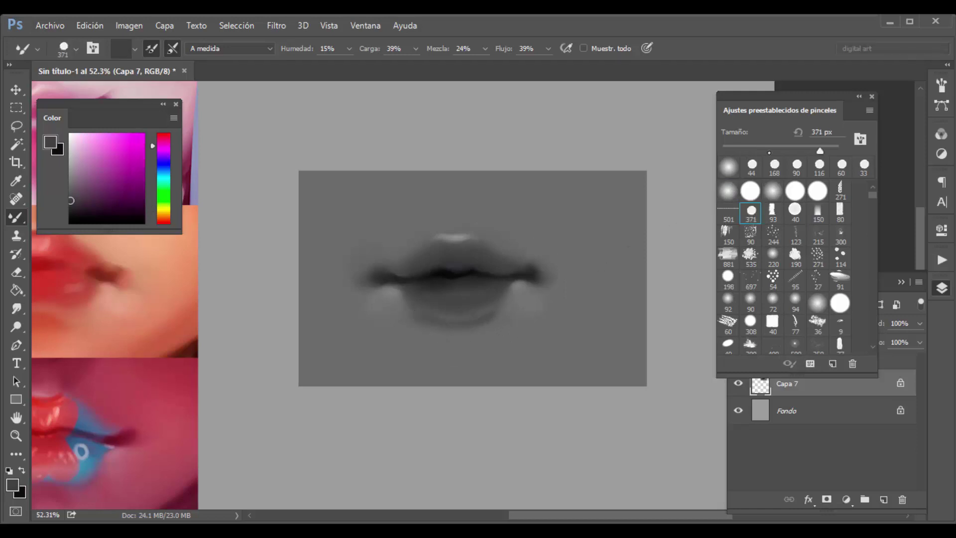
click(754, 149)
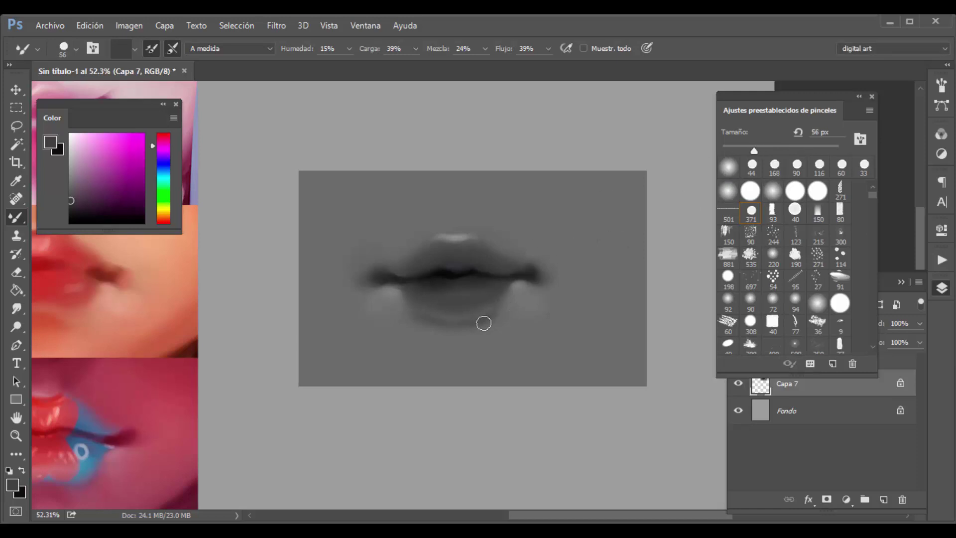
drag(513, 297, 467, 327)
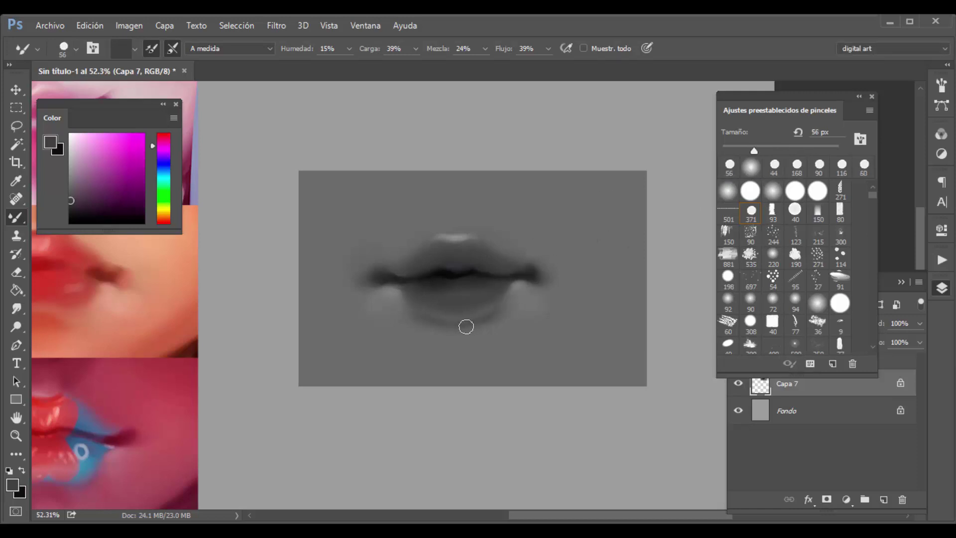
alt+click(517, 279)
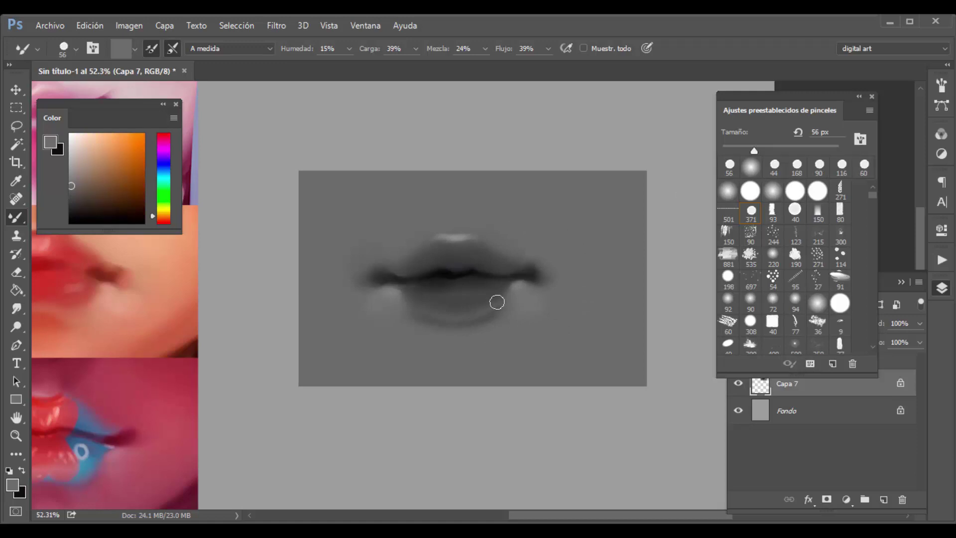
alt+click(431, 299)
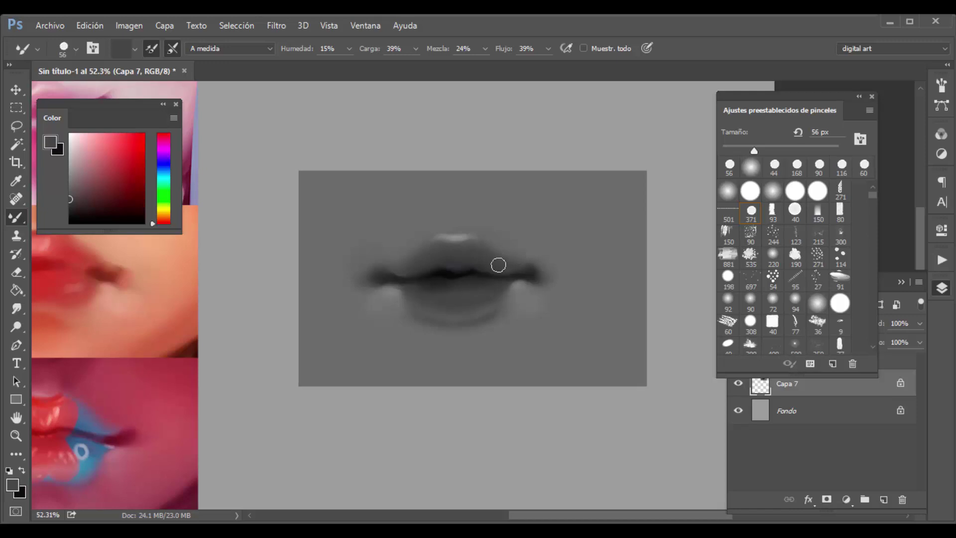
click(762, 150)
alt+click(449, 299)
drag(455, 290, 430, 290)
Choose black and deepen the left mouth corner with a 24 px brush, and sample the dark gray above that corner.
drag(69, 201, 81, 234)
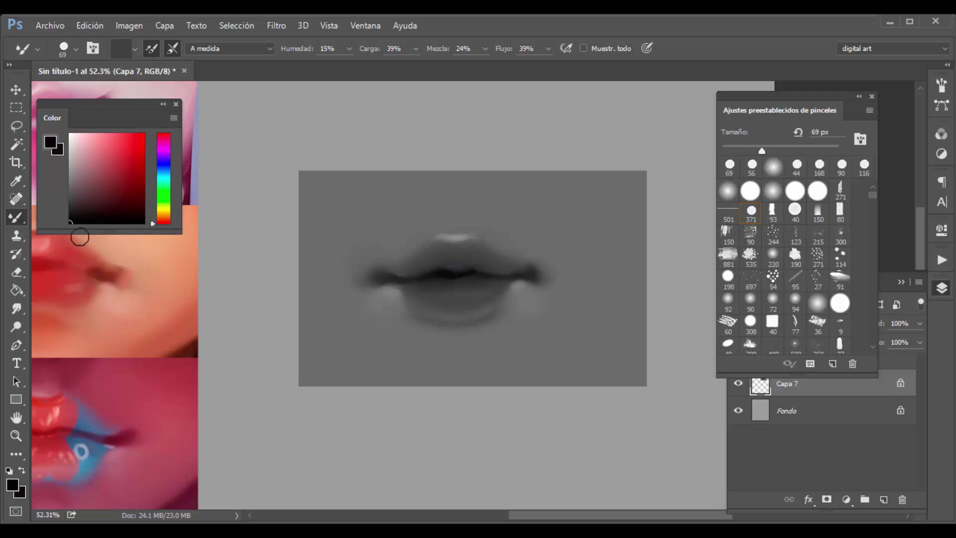
drag(383, 277, 390, 280)
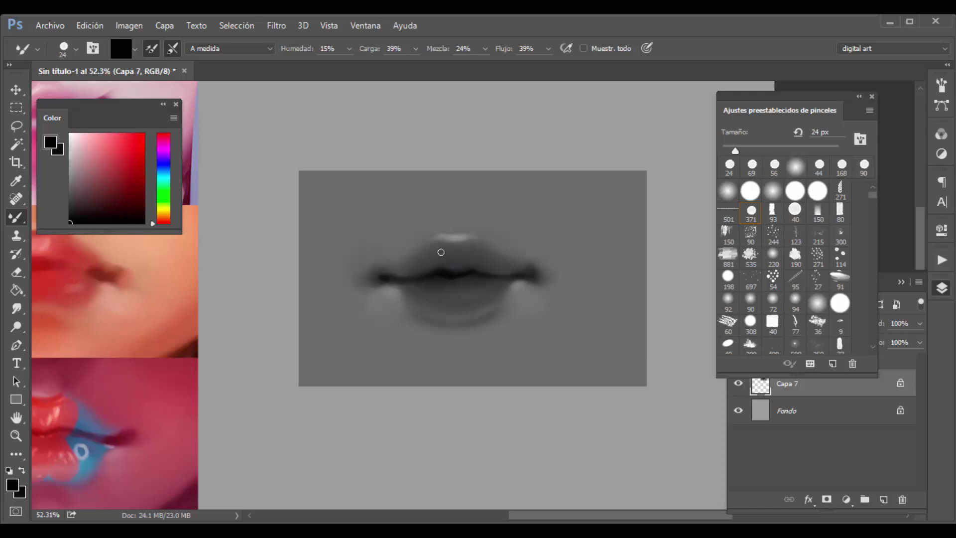
alt+click(378, 267)
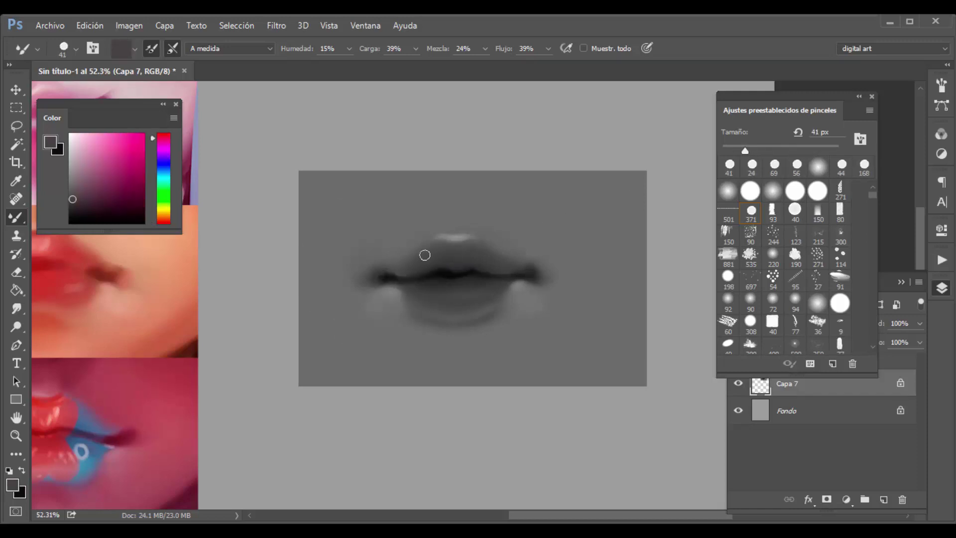
Choose black and reinforce the dark line between the lips with the round brush at 18 px.
key(bracketleft)
key(bracketleft)
key(bracketleft)
drag(73, 200, 69, 224)
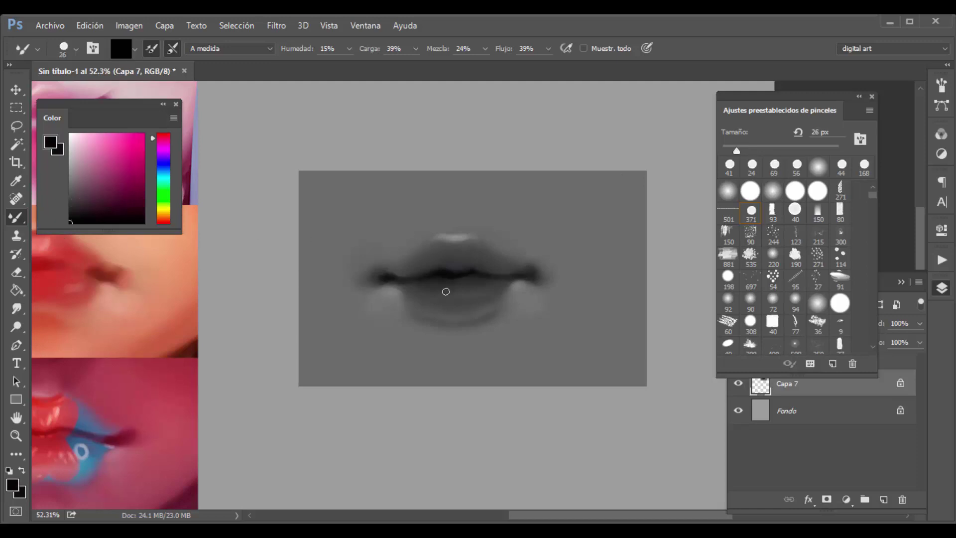
drag(737, 150, 733, 151)
click(498, 274)
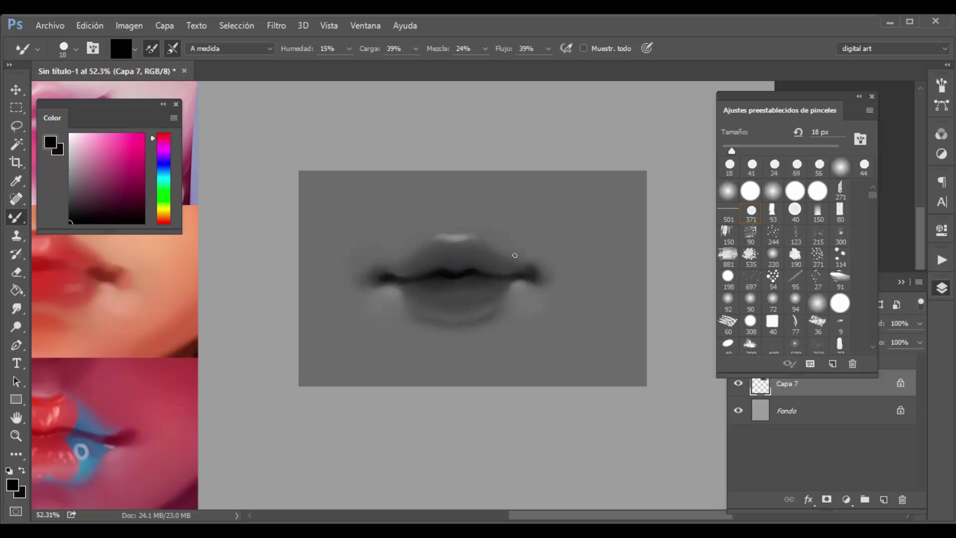
Choose a very light gray and paint thin curved highlights across the lower lip with an 8 px brush, following the finished examples.
scroll(294, 465, left, 6)
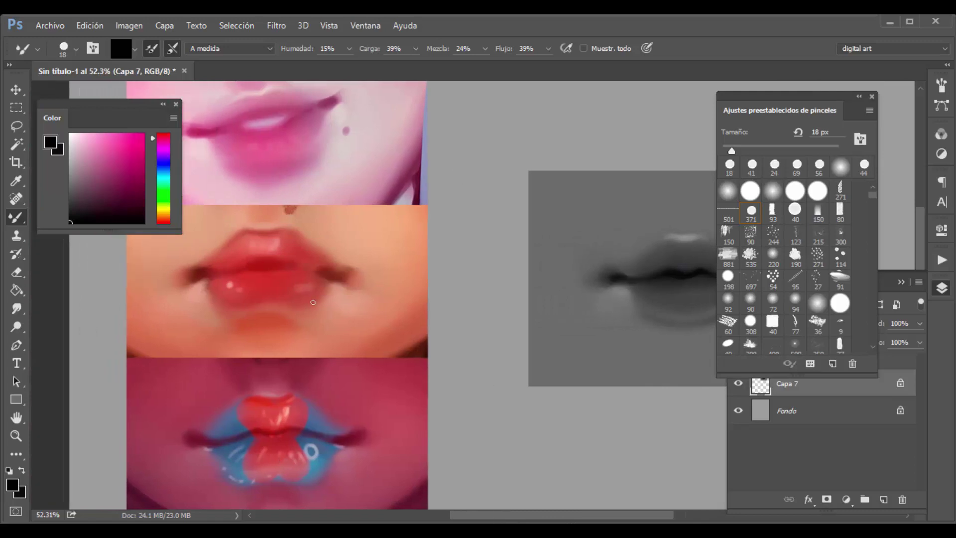
scroll(313, 301, down, 5)
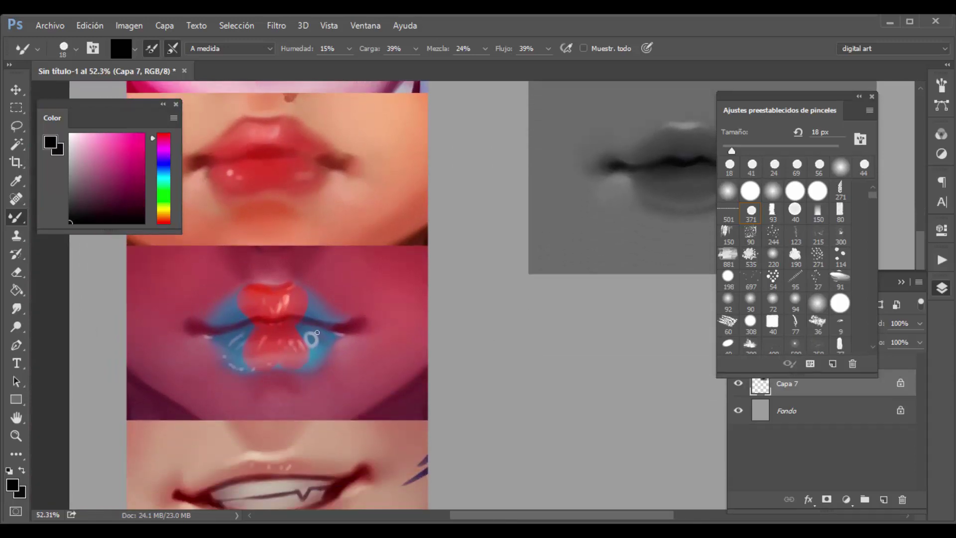
scroll(320, 356, down, 5)
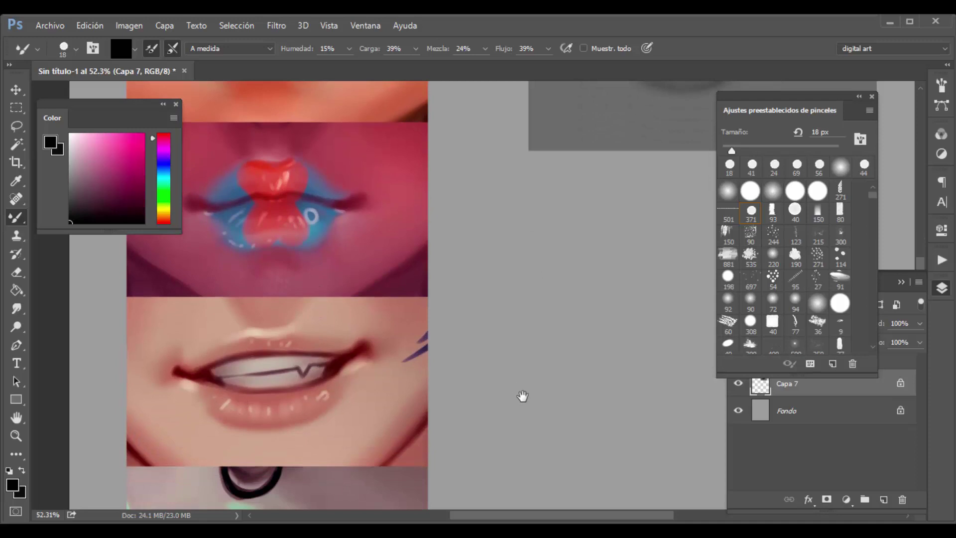
drag(521, 396, 370, 361)
scroll(369, 361, up, 10)
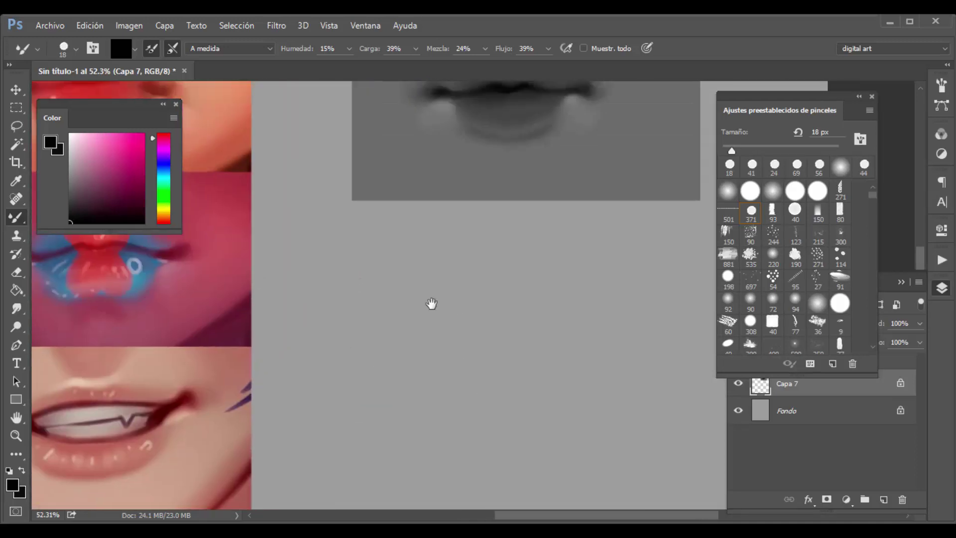
click(71, 144)
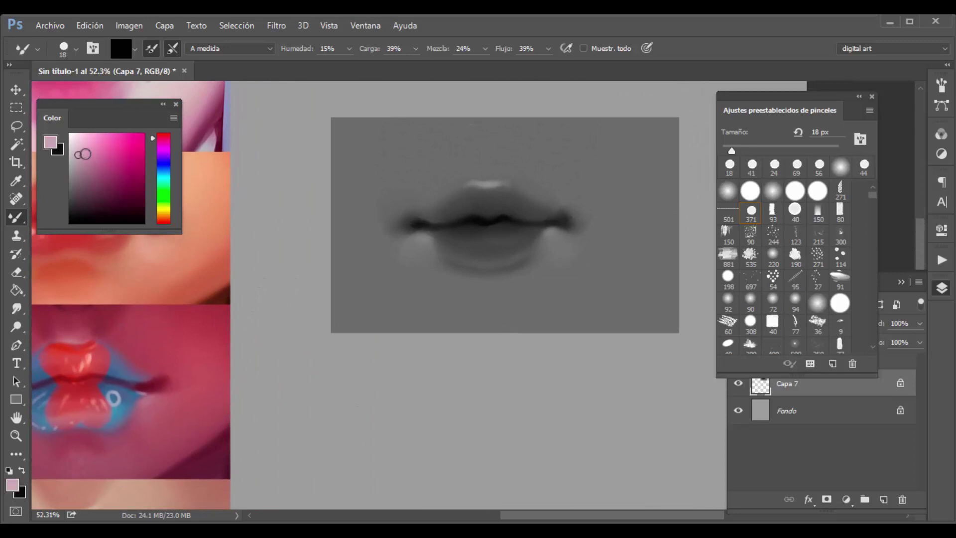
drag(731, 151, 738, 151)
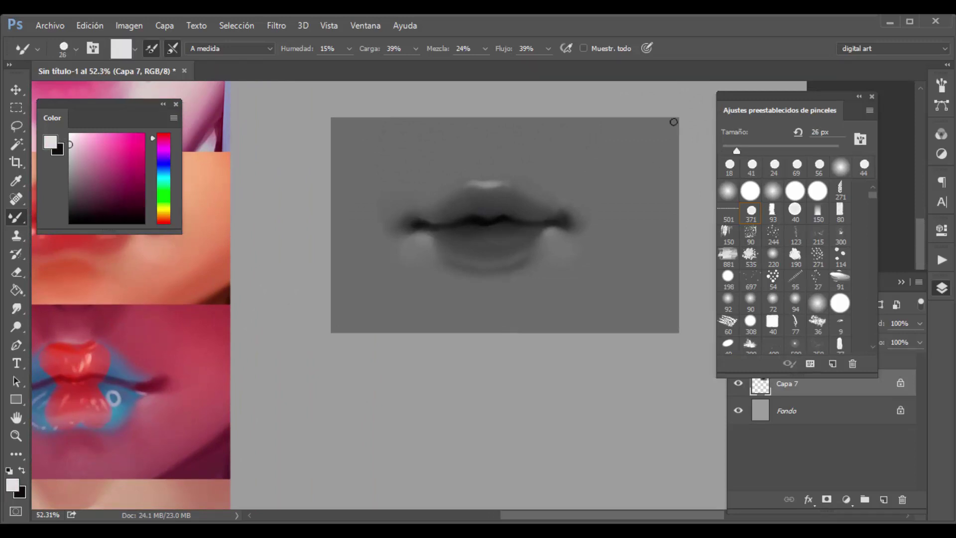
click(727, 150)
drag(453, 245, 463, 235)
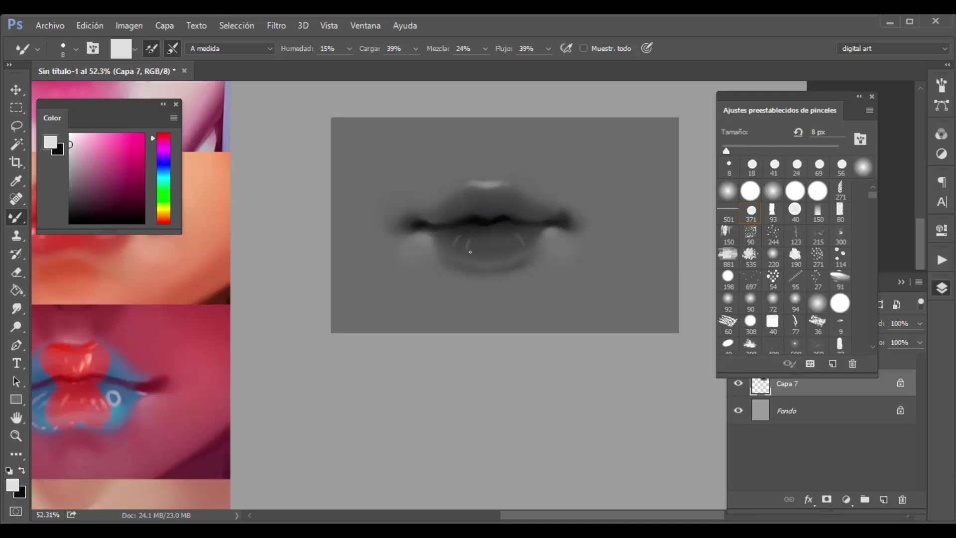
Paint a broader highlight in the middle of the lower lip at 37 px and soften it with a sampled dark gray.
drag(726, 150, 743, 150)
mouse_move(477, 242)
mouse_down()
mouse_move(480, 253)
mouse_move(479, 243)
mouse_up()
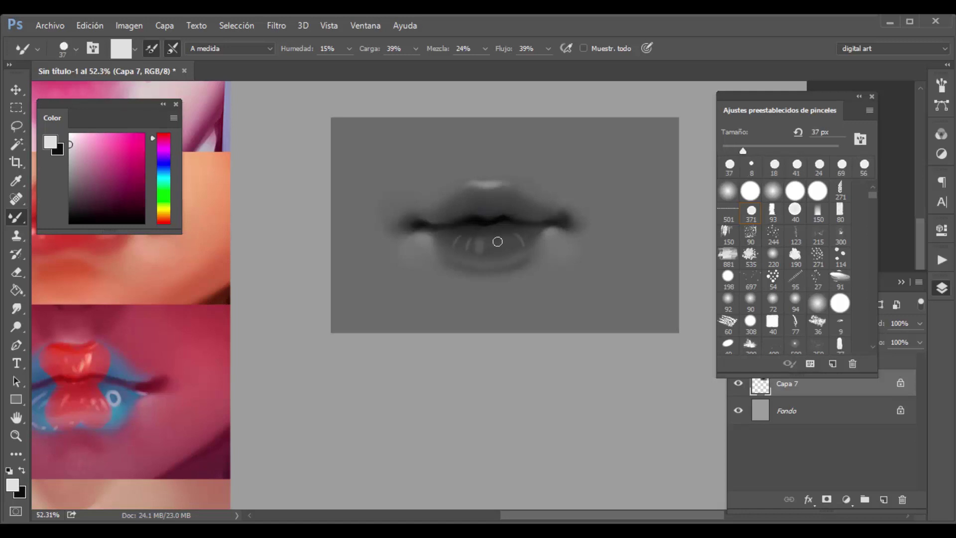
alt+click(478, 231)
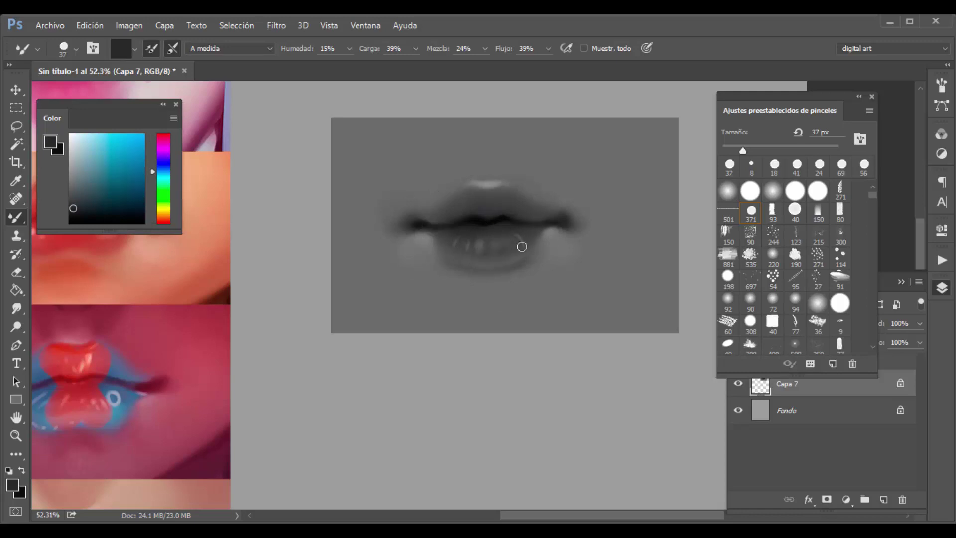
Choose light gray and add soft highlights at 45 px and small ring and oval glints at 7 px to the lower lip.
drag(77, 165, 71, 148)
drag(743, 150, 747, 151)
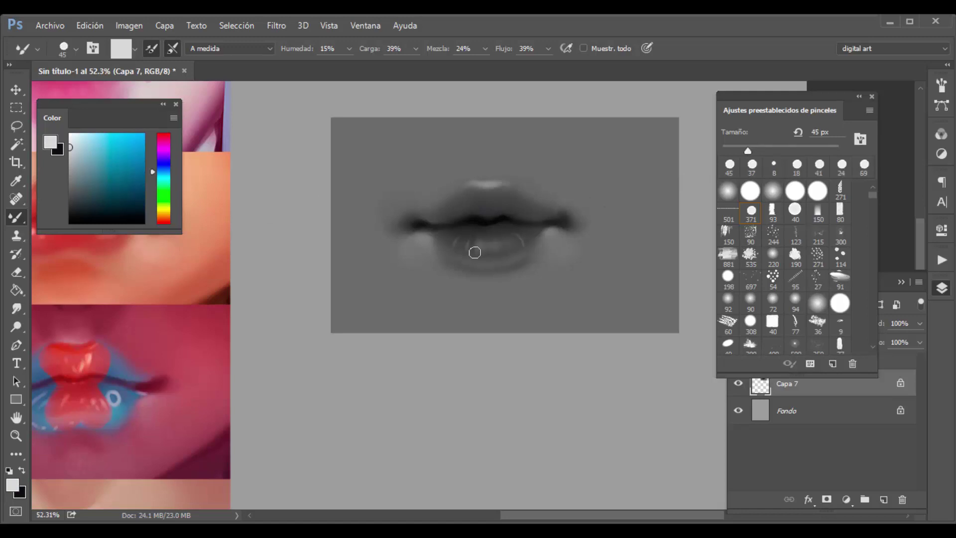
drag(519, 243, 525, 235)
drag(747, 150, 712, 152)
drag(449, 240, 453, 236)
key(ctrl+z)
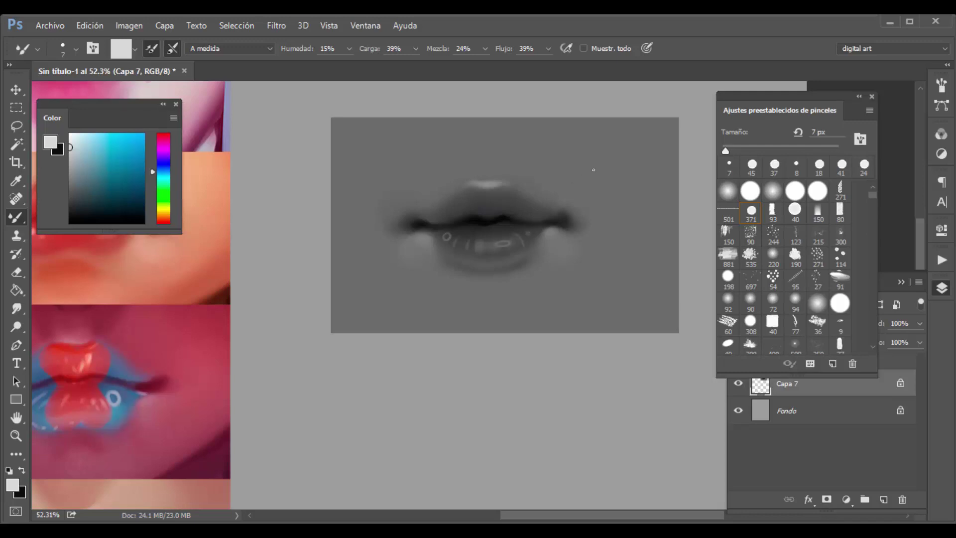
Paint short vertical highlights on the upper lip in light gray with the brush at 30 px and 14 px.
click(733, 148)
drag(500, 193, 491, 209)
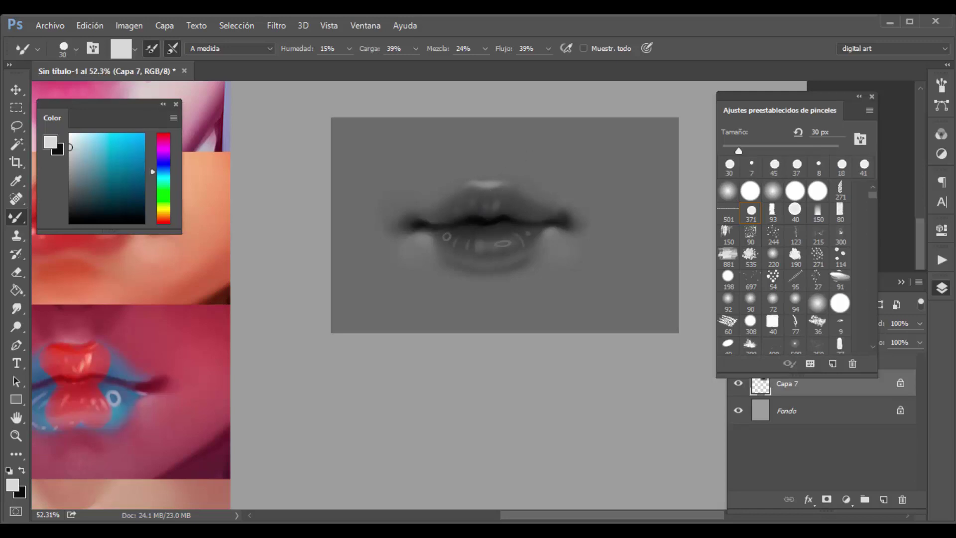
click(729, 149)
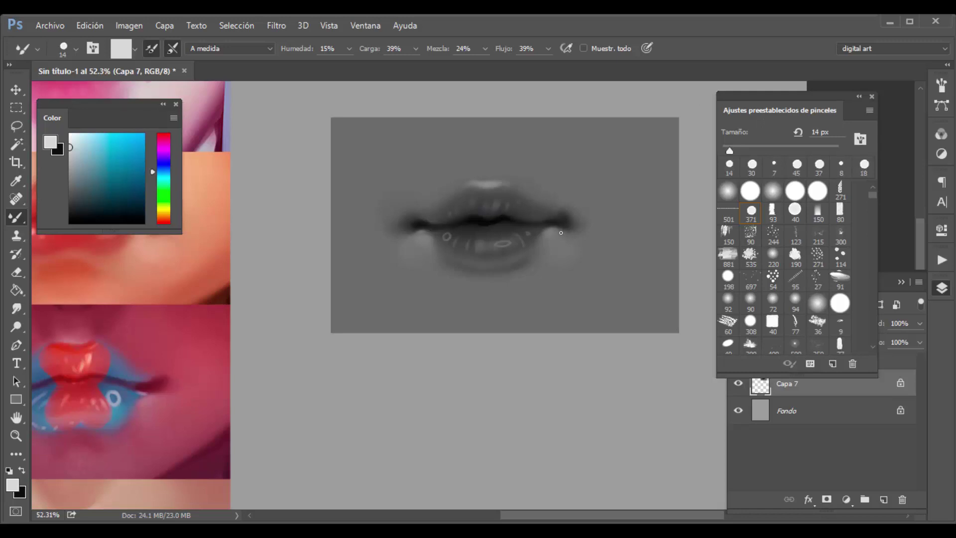
Enlarge the brush to 88 px and softly lighten the skin just above the upper lip's center.
key(bracketright)
key(bracketright)
key(bracketright)
key(bracketright)
key(bracketright)
key(bracketright)
key(bracketright)
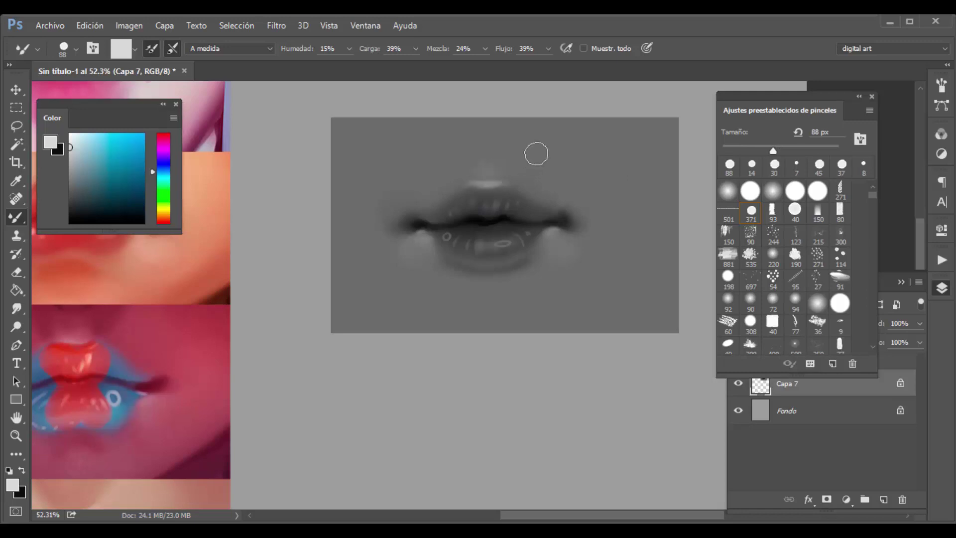
Add a new layer above Capa 7, clip it to that layer and set its blend mode to Color.
scroll(547, 198, down, 3)
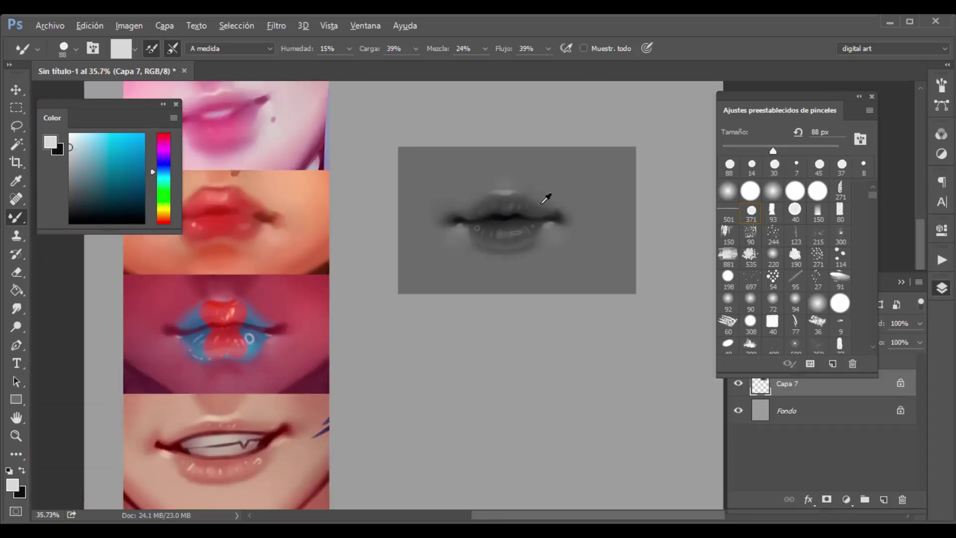
scroll(561, 216, up, 1)
scroll(542, 303, up, 1)
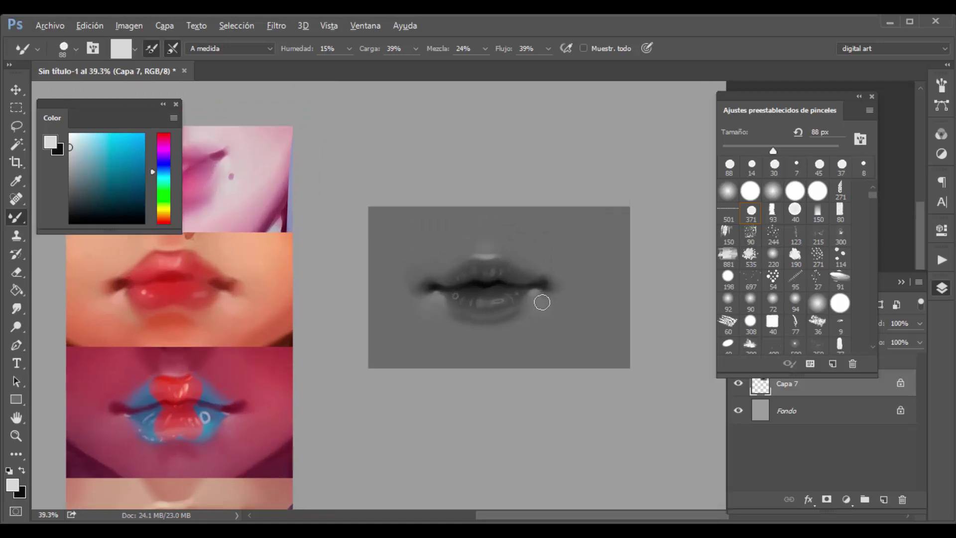
scroll(541, 302, up, 3)
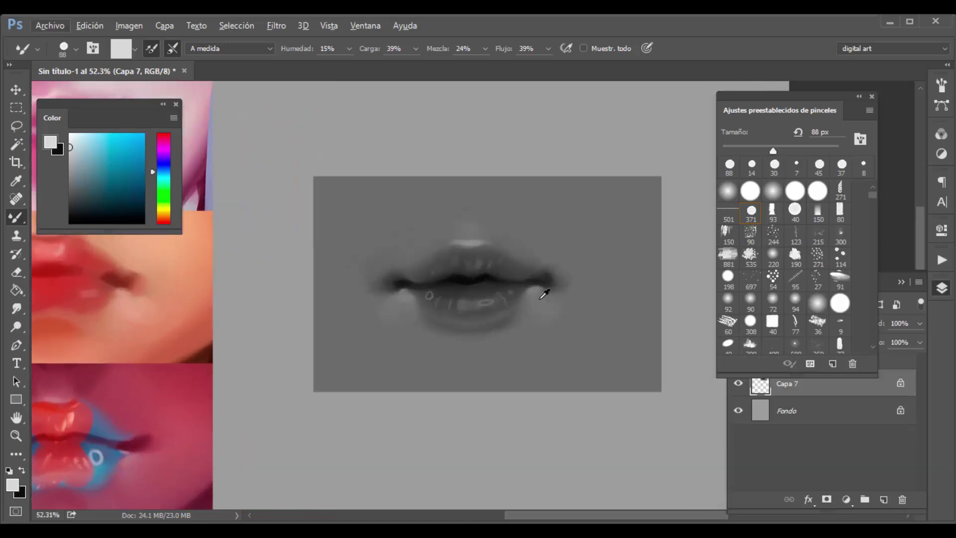
scroll(528, 317, up, 2)
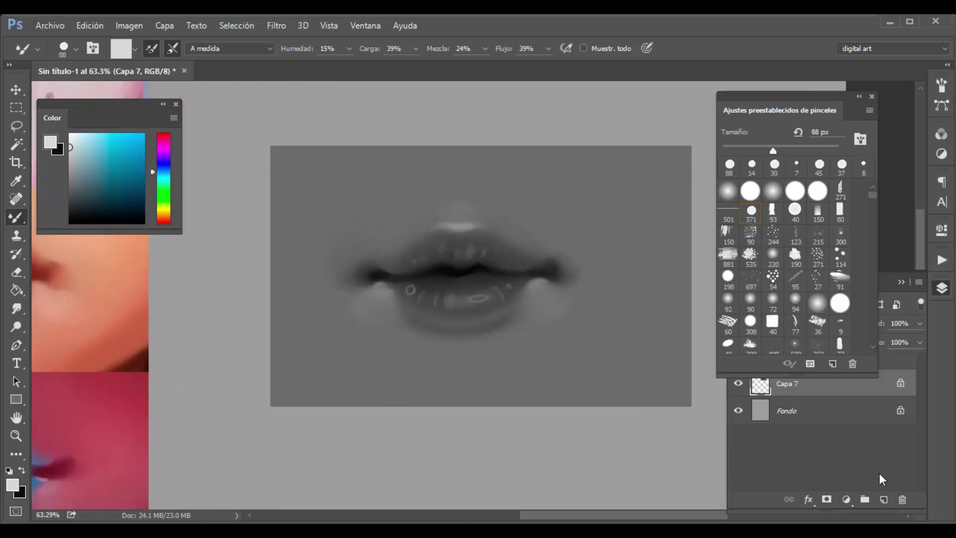
click(884, 499)
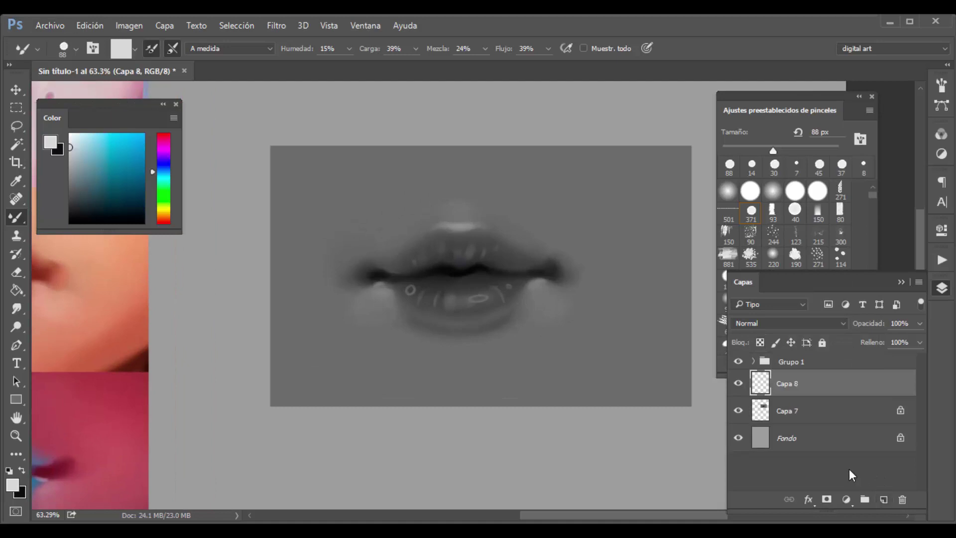
right_click(804, 391)
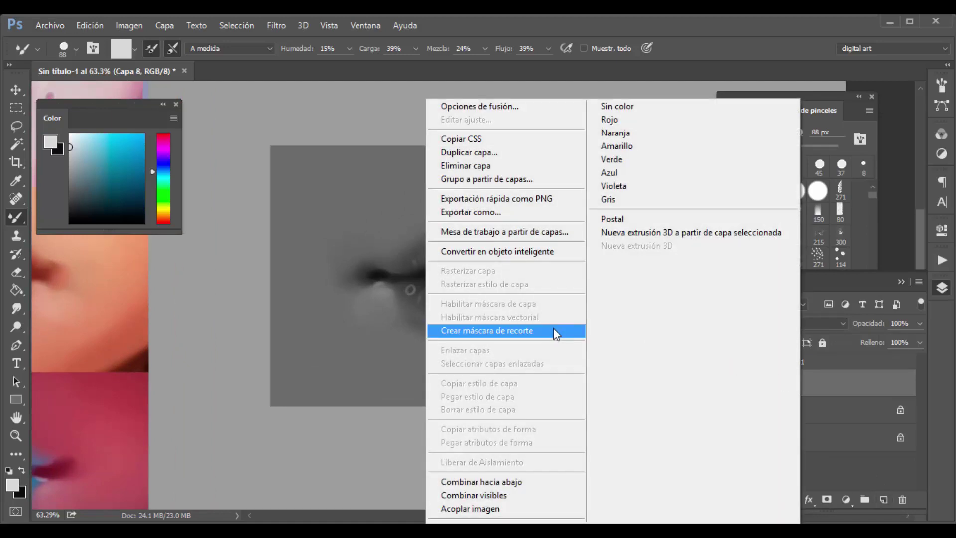
click(554, 330)
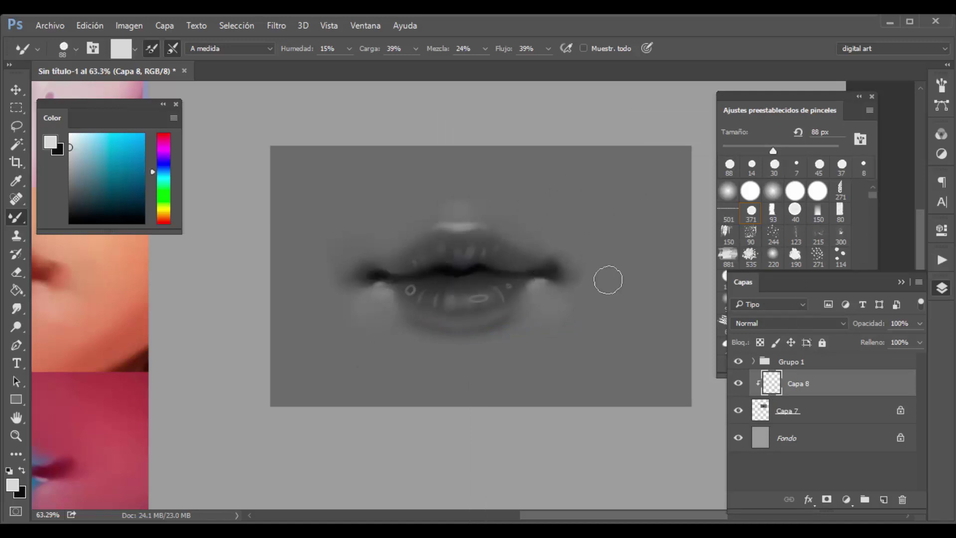
click(776, 324)
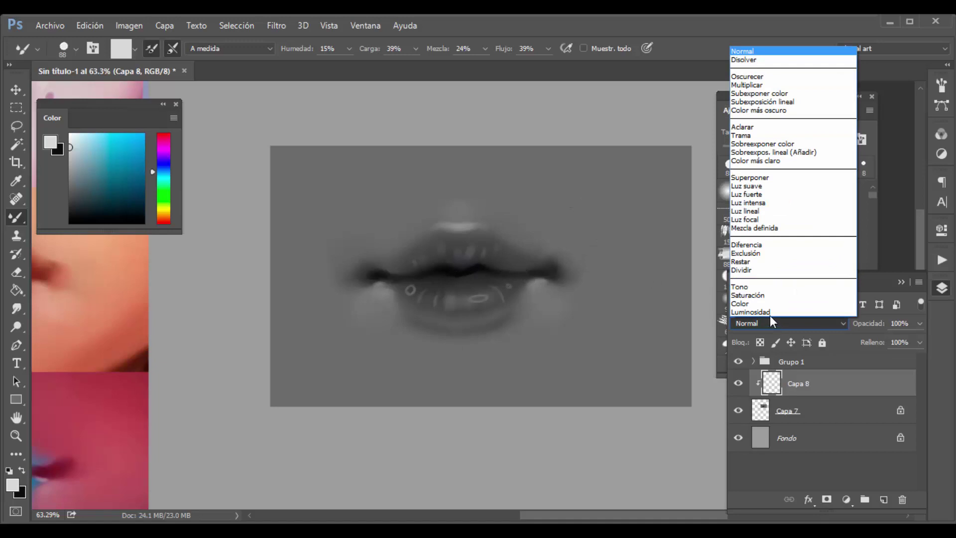
click(750, 305)
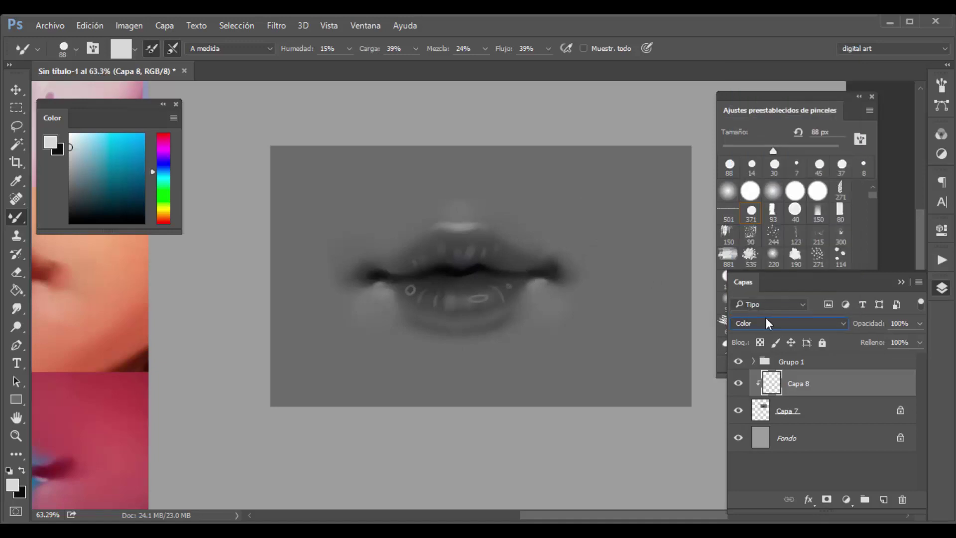
Sample the peach skin tone from the orange example and cover the whole gray mouth painting using the soft round preset at 425 px.
click(726, 190)
alt+click(130, 255)
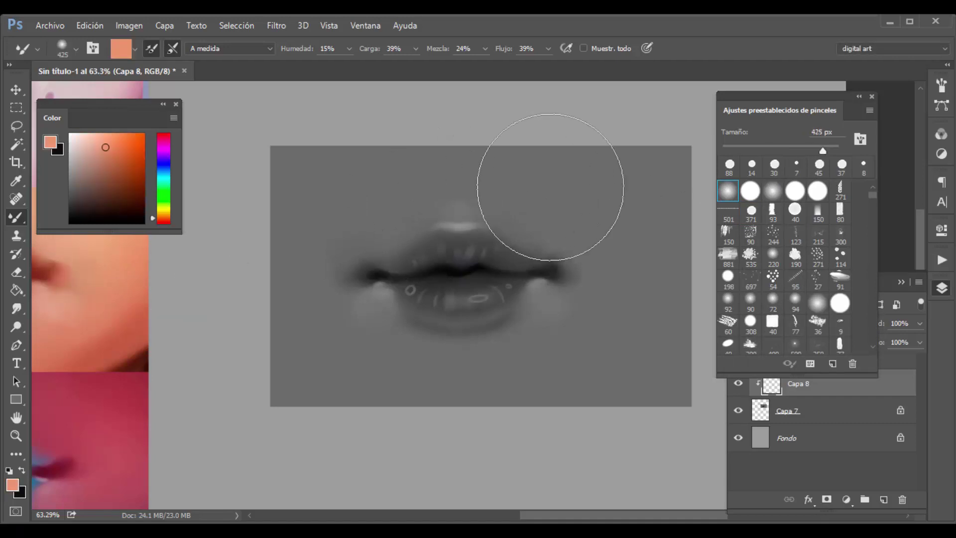
mouse_move(551, 188)
mouse_down()
mouse_move(698, 256)
mouse_move(344, 331)
mouse_move(675, 225)
mouse_move(393, 208)
mouse_move(416, 360)
mouse_move(677, 202)
mouse_move(694, 334)
mouse_move(533, 386)
mouse_move(474, 223)
mouse_move(715, 337)
mouse_move(255, 363)
mouse_move(508, 241)
mouse_move(634, 405)
mouse_move(336, 416)
mouse_move(455, 417)
mouse_move(662, 384)
mouse_move(669, 362)
mouse_up()
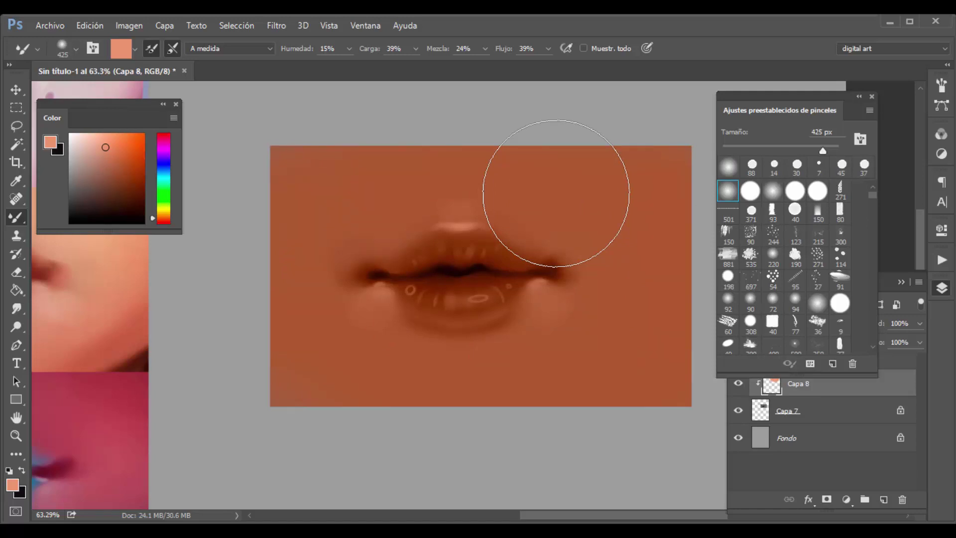
Adjust Hue/Saturation on the skin color layer, setting the lightness to +40.
key(ctrl+u)
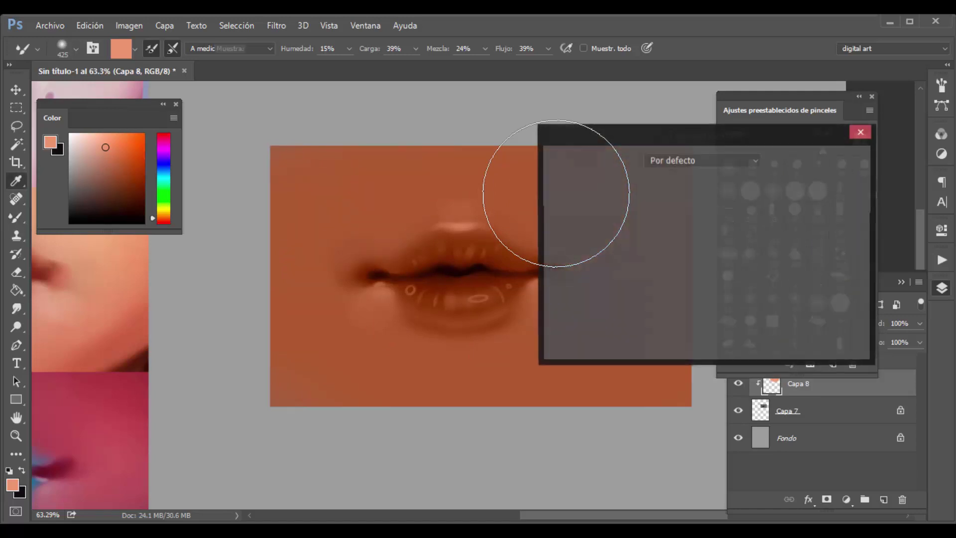
drag(684, 291, 689, 290)
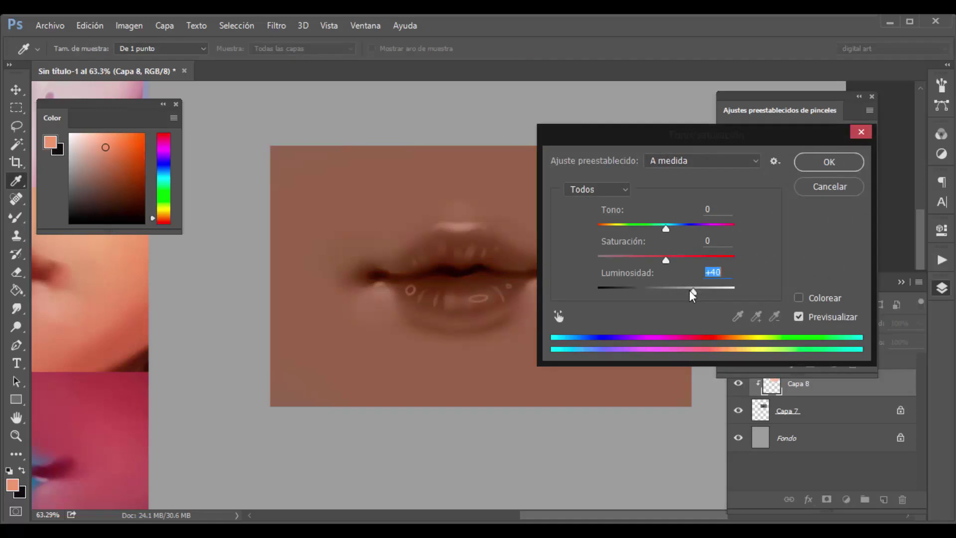
click(848, 163)
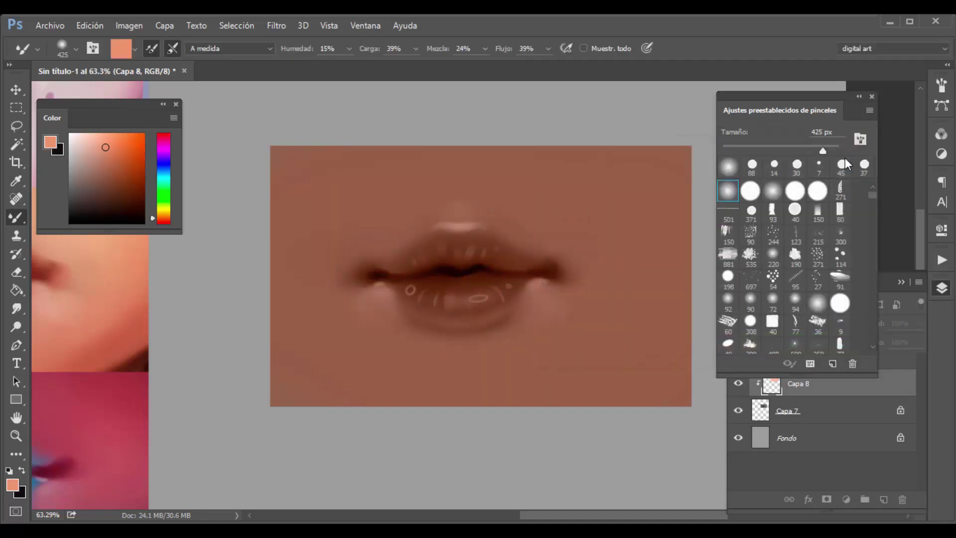
Pick a vivid pinkish red and paint over the centers of both lips on Capa 8 with the soft brush at about 106 px.
click(799, 390)
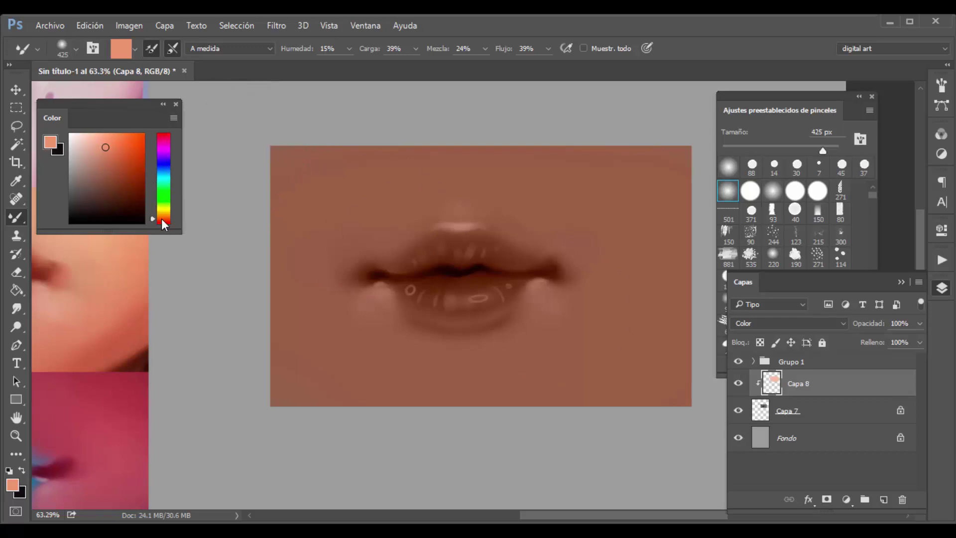
drag(164, 226, 164, 225)
drag(115, 147, 117, 150)
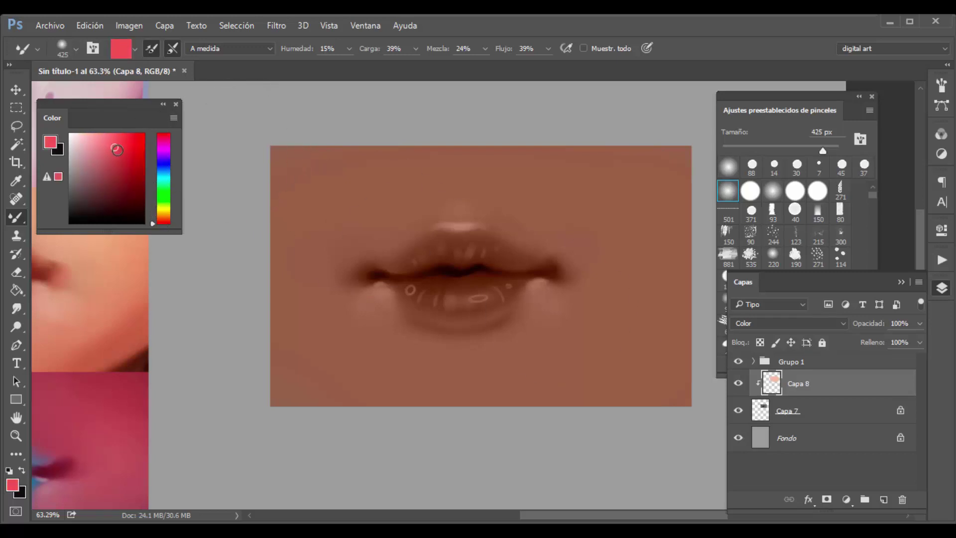
click(800, 150)
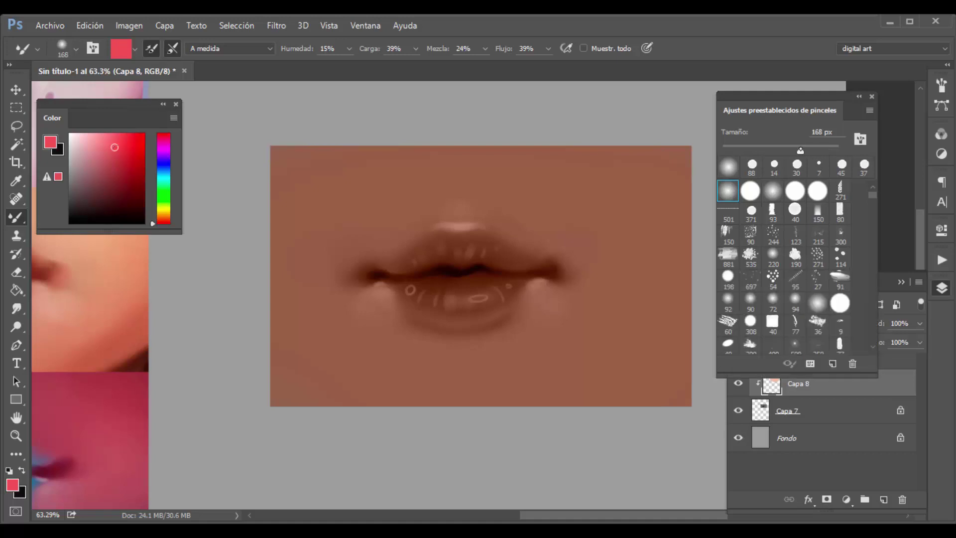
drag(114, 147, 127, 144)
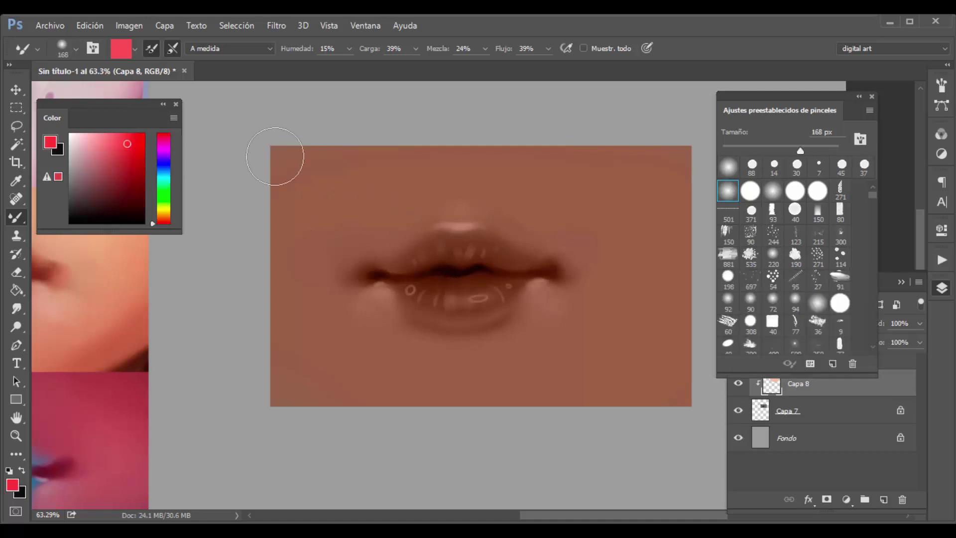
drag(805, 148, 789, 149)
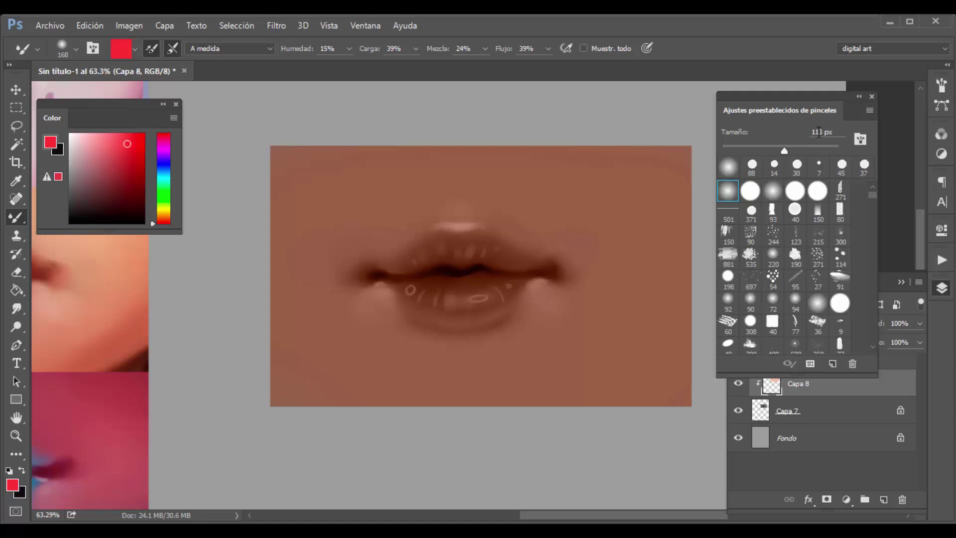
mouse_move(471, 254)
mouse_down()
mouse_move(480, 279)
mouse_move(465, 287)
mouse_move(478, 268)
mouse_move(481, 282)
mouse_move(458, 260)
mouse_move(465, 257)
mouse_move(440, 255)
mouse_move(481, 253)
mouse_move(432, 262)
mouse_move(423, 275)
mouse_move(491, 283)
mouse_move(476, 298)
mouse_move(426, 294)
mouse_move(495, 269)
mouse_up()
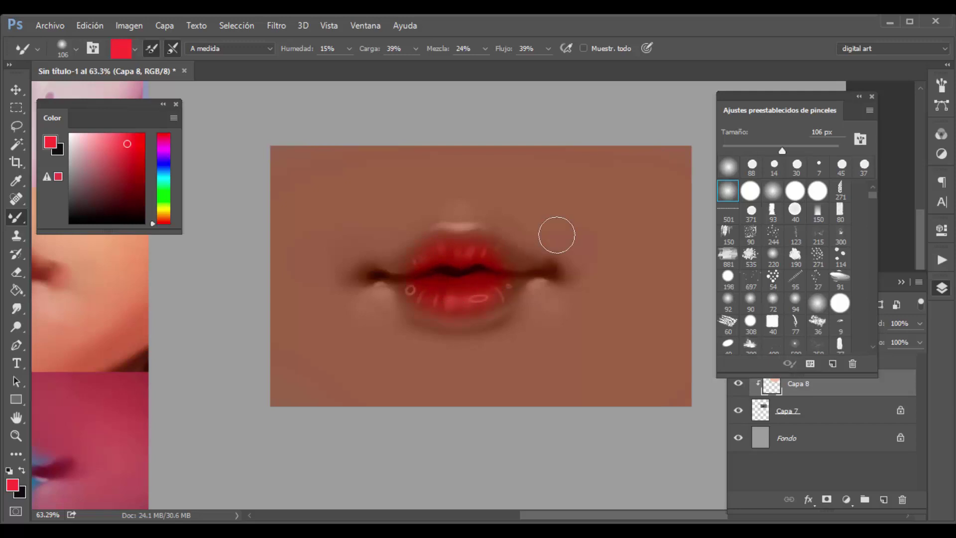
Reduce the brush to 76 px and extend the red to the outer edges and tapered ends of both lips.
key(bracketleft)
key(bracketleft)
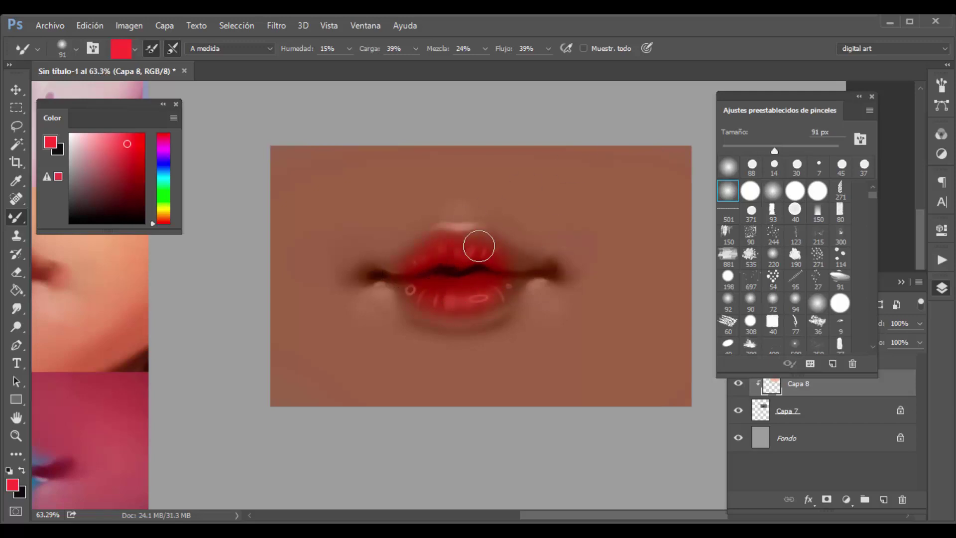
key(bracketleft)
key(bracketleft)
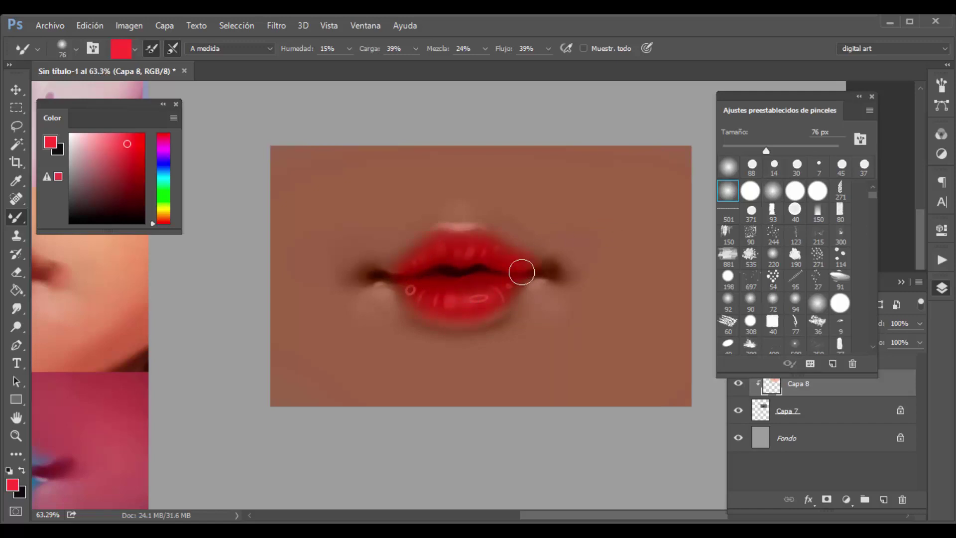
Tint around the mouth with a muted salmon red, enlarging the brush to 116 px, and merge Capa 8 down into Capa 7.
click(162, 221)
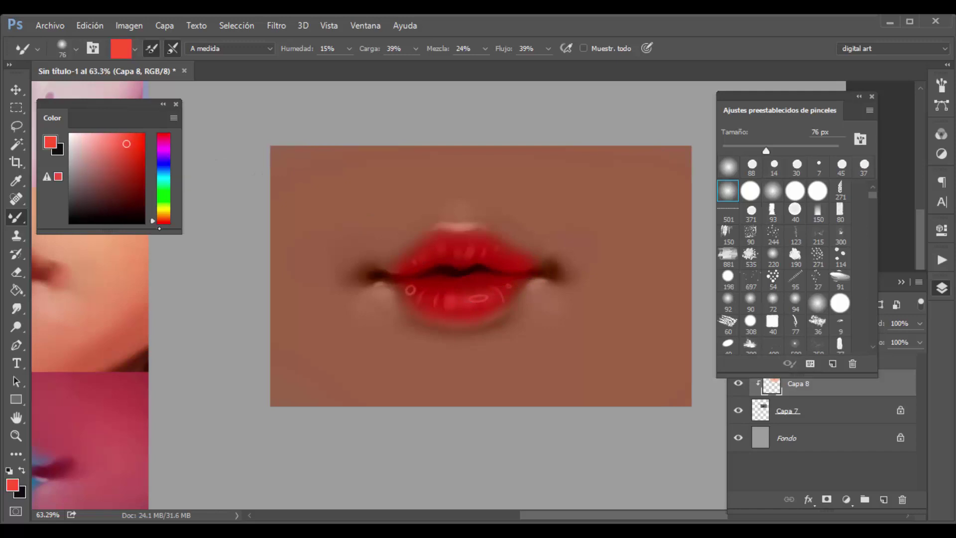
click(102, 152)
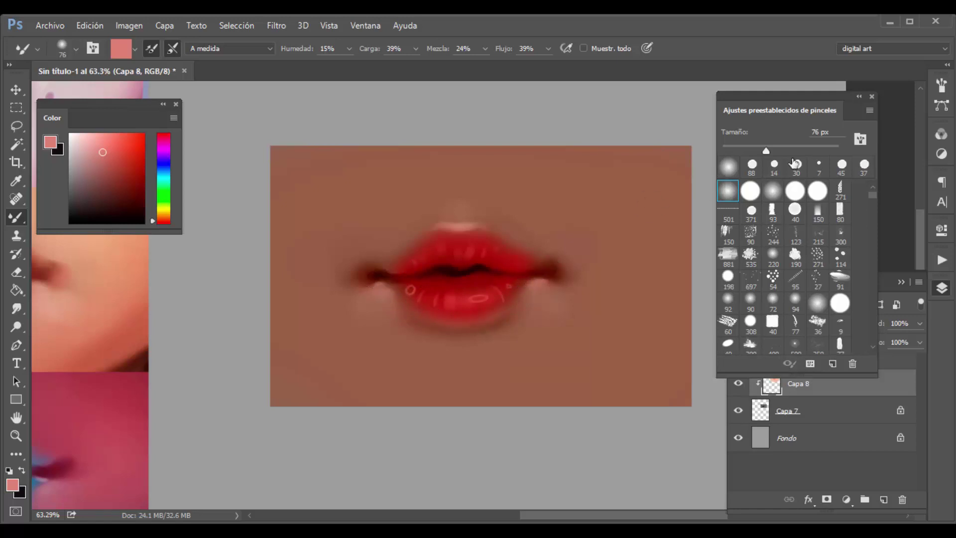
drag(766, 150, 785, 150)
click(898, 387)
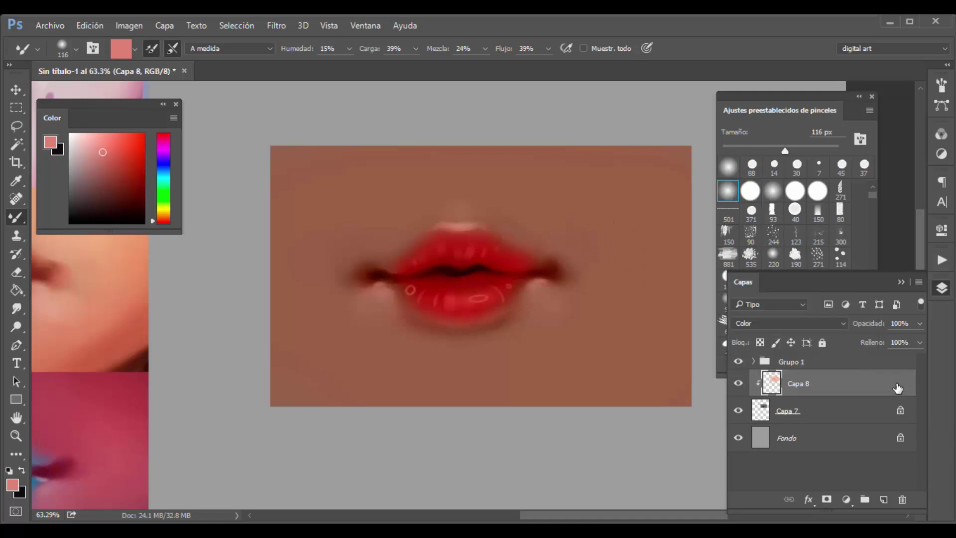
key(ctrl+e)
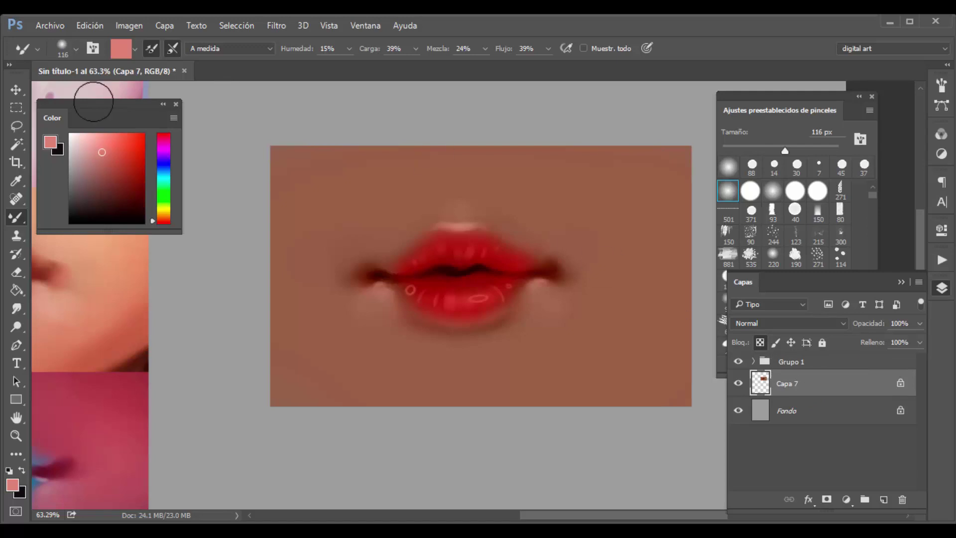
Switch from the Mixer Brush to the regular Brush tool with the soft round preset and Superponer blending mode.
right_click(27, 222)
click(44, 220)
click(197, 49)
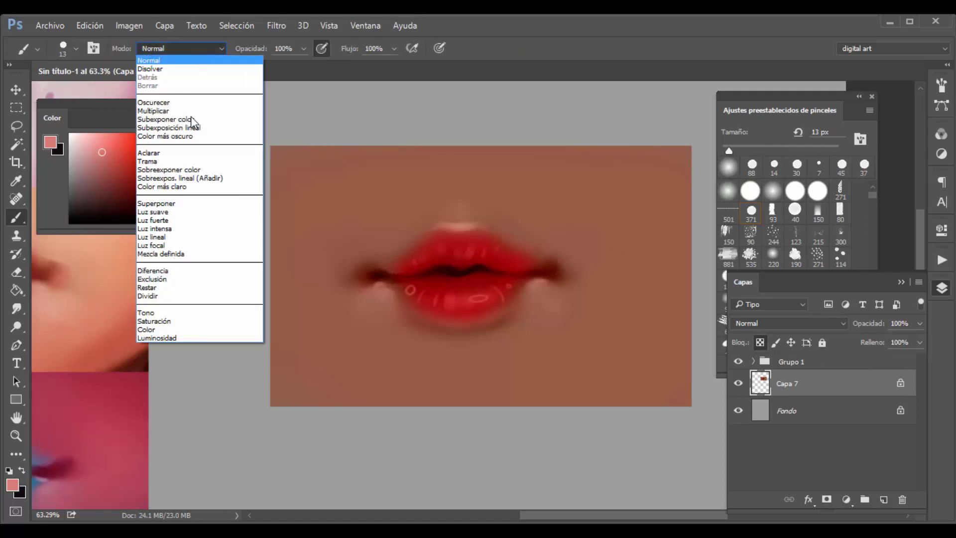
click(194, 204)
click(730, 189)
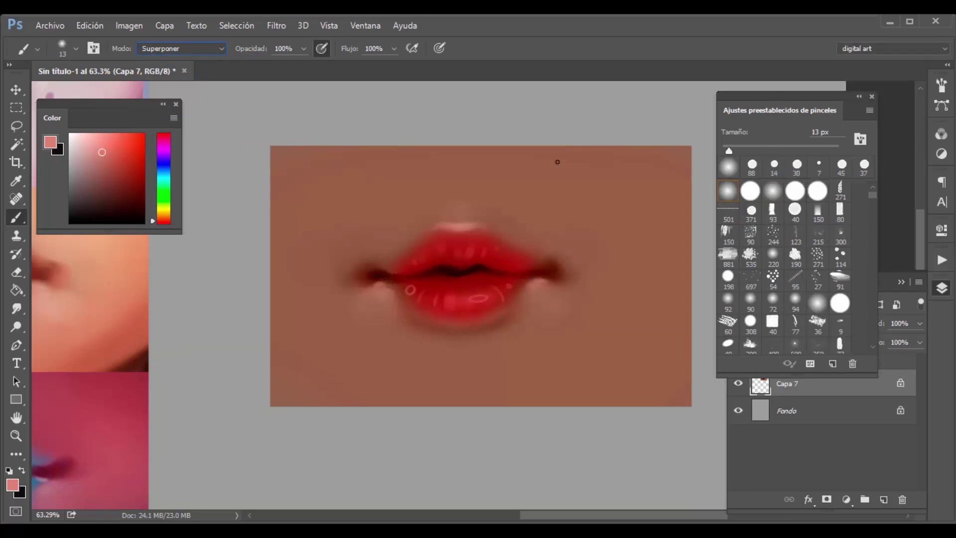
Pick a light salmon pink, set the soft brush to 78 px and brighten the lower and upper lips.
click(87, 150)
drag(788, 95, 788, 75)
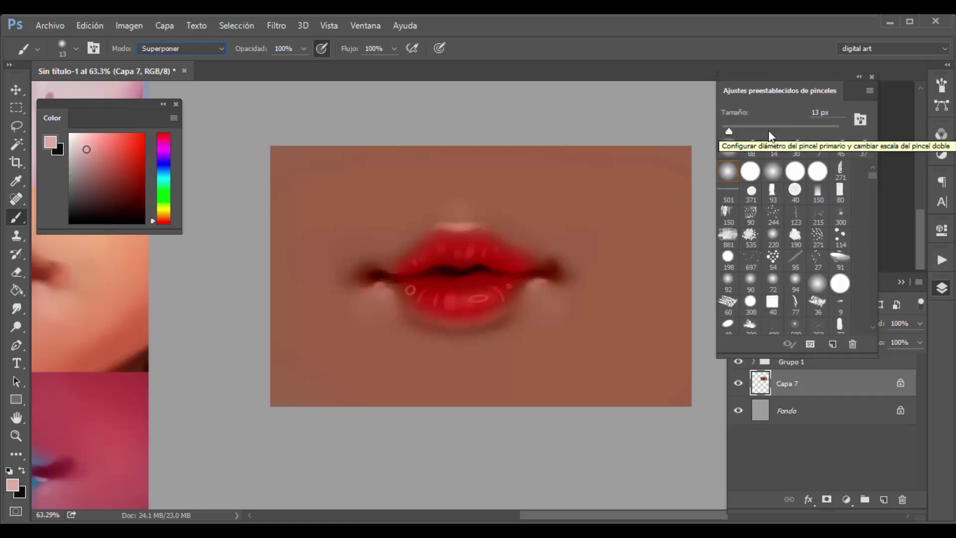
key(bracketright)
key(bracketright)
key(bracketright)
key(bracketright)
key(bracketright)
key(bracketright)
key(bracketright)
key(bracketright)
key(bracketright)
key(bracketright)
key(bracketright)
key(bracketright)
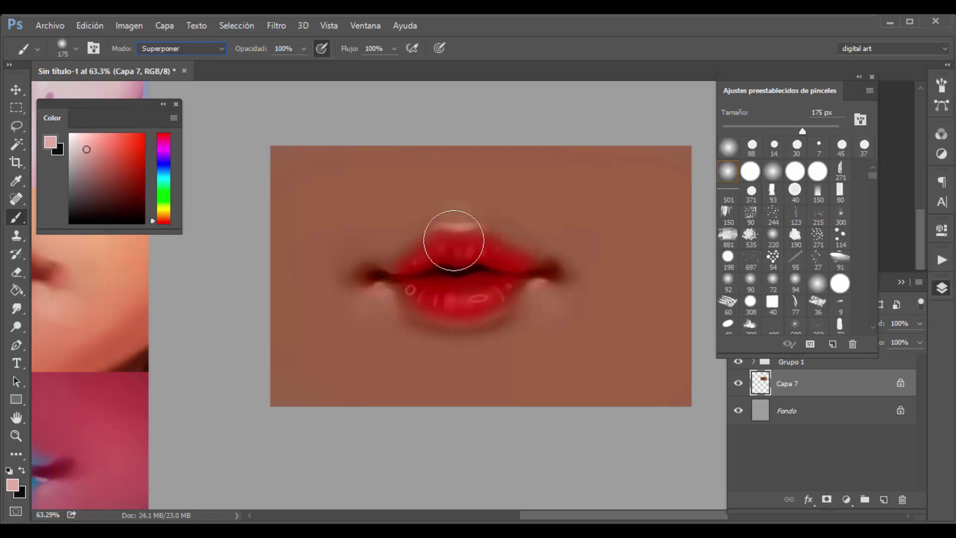
click(93, 145)
click(784, 131)
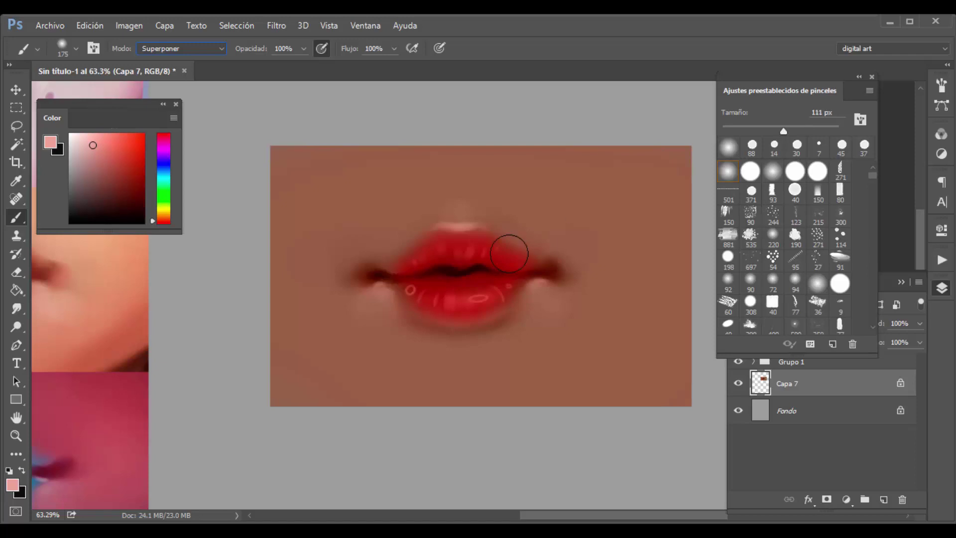
click(772, 132)
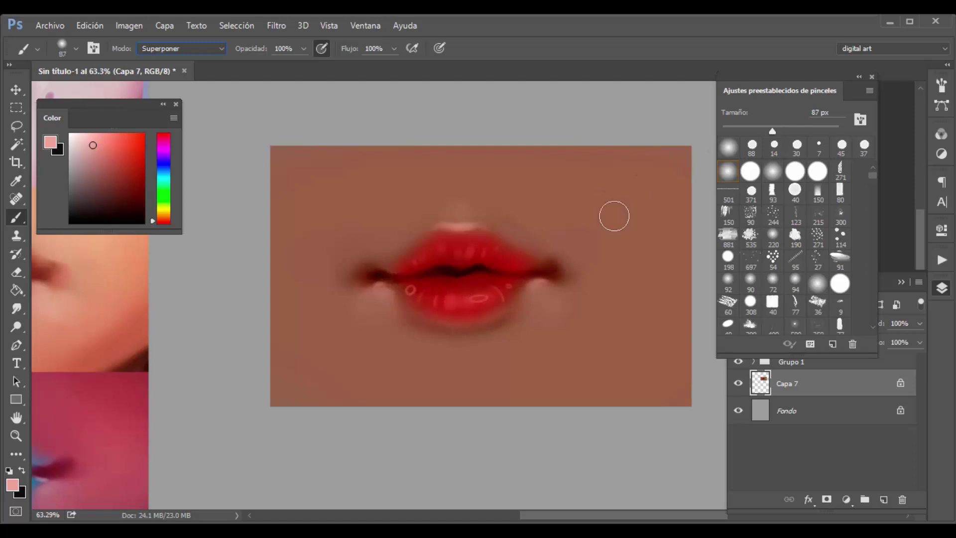
drag(773, 131, 767, 131)
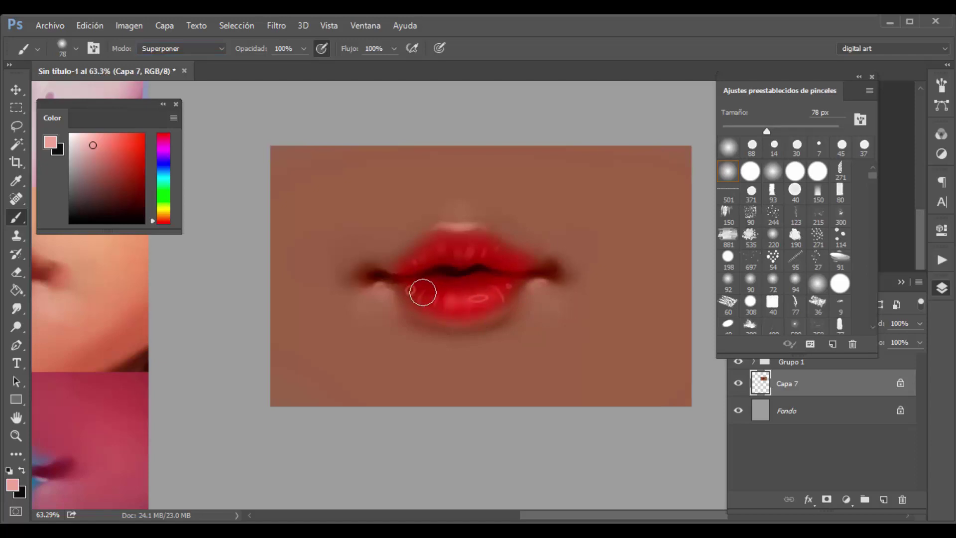
mouse_move(424, 293)
mouse_down()
mouse_move(482, 297)
mouse_move(514, 281)
mouse_up()
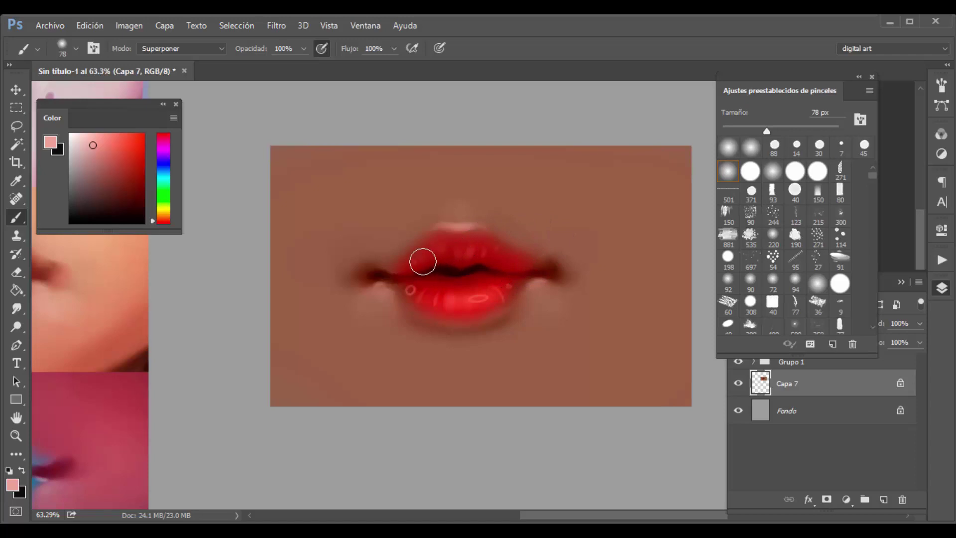
drag(423, 262, 495, 258)
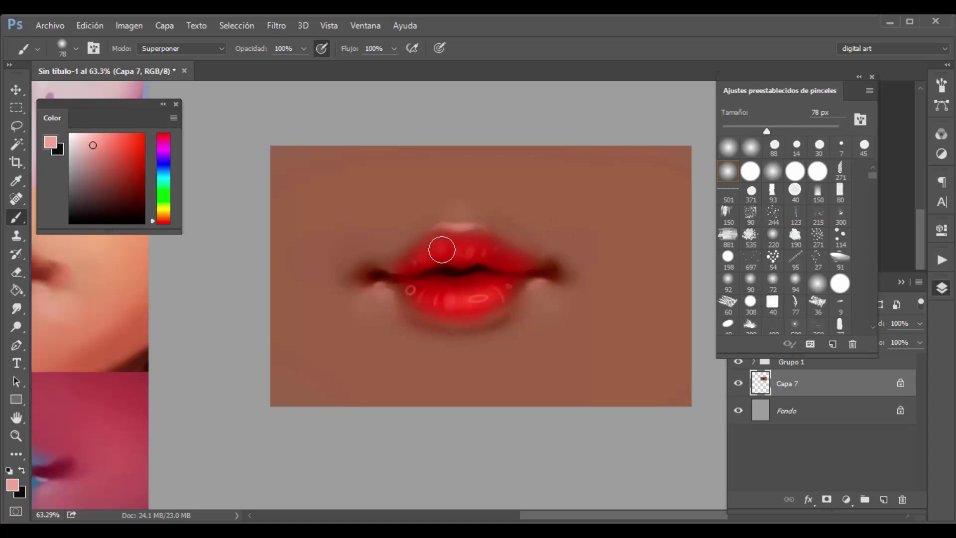
Pick a paler pink, enlarge the soft brush to 401 px and lighten the skin all around the mouth.
click(85, 136)
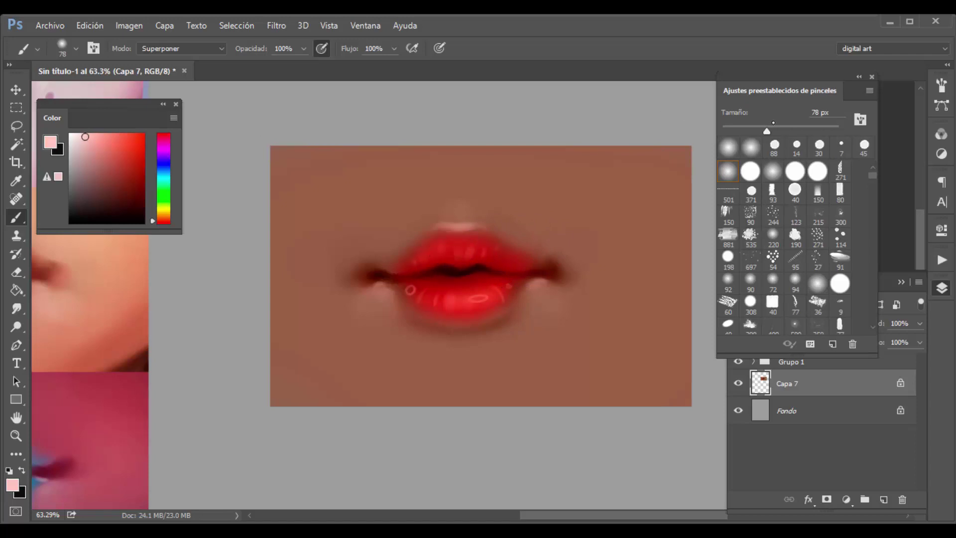
drag(767, 131, 807, 131)
mouse_move(555, 246)
mouse_down()
mouse_move(395, 351)
mouse_move(567, 327)
mouse_move(604, 250)
mouse_up()
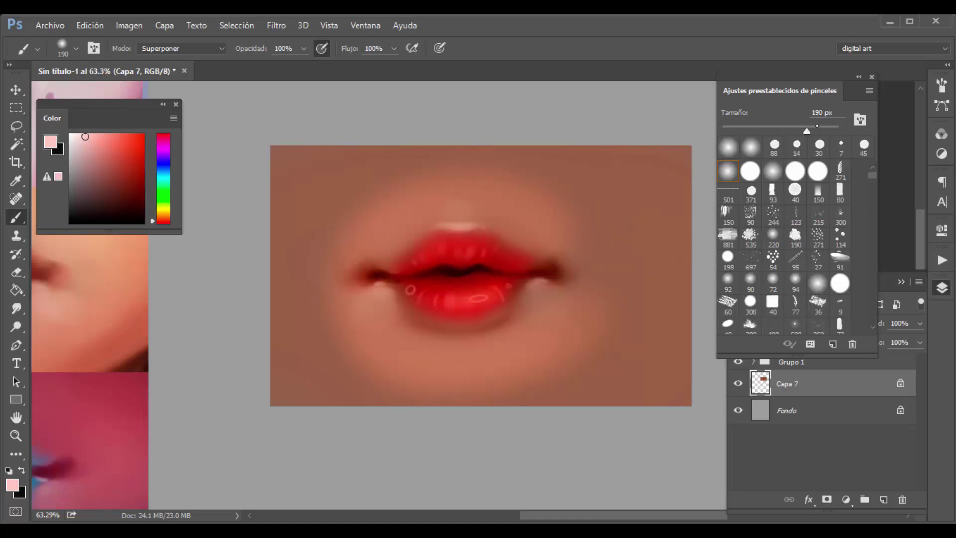
key(ctrl+z)
drag(807, 131, 821, 131)
mouse_move(573, 208)
mouse_down()
mouse_move(440, 190)
mouse_move(359, 295)
mouse_move(482, 366)
mouse_move(628, 282)
mouse_move(579, 178)
mouse_move(422, 141)
mouse_move(302, 262)
mouse_move(417, 397)
mouse_up()
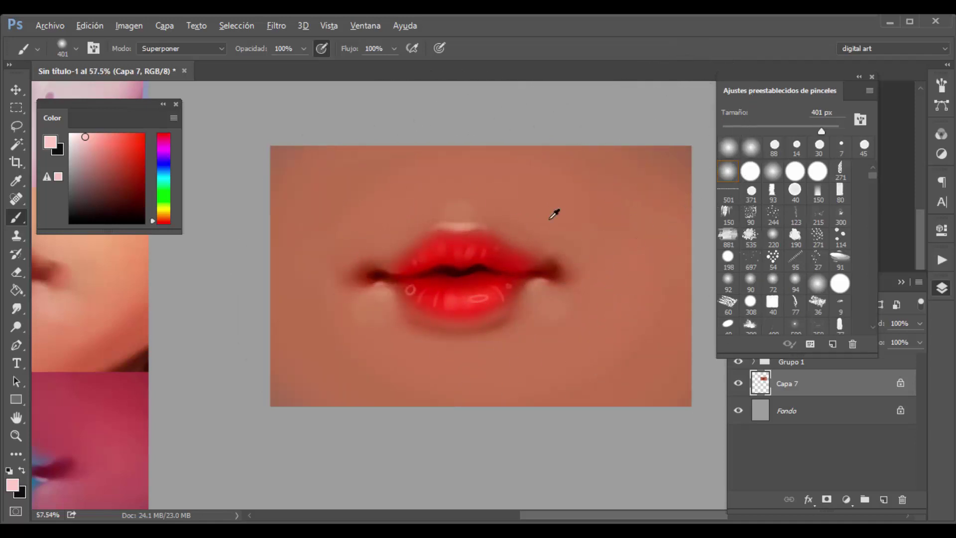
Choose the hard round 371 brush preset, reduce its size to 18 px and set the painting mode to Normal.
scroll(555, 213, down, 4)
scroll(549, 274, down, 1)
scroll(550, 270, up, 5)
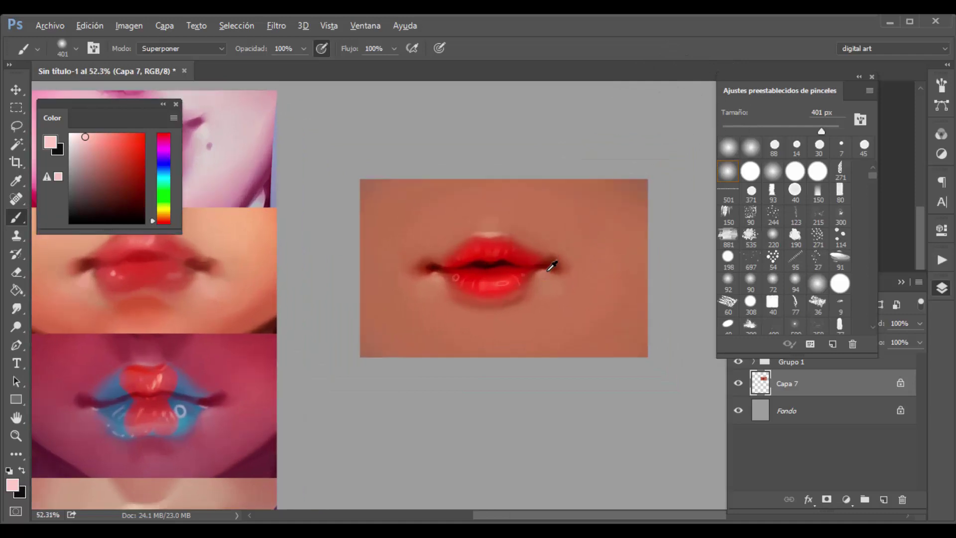
click(751, 193)
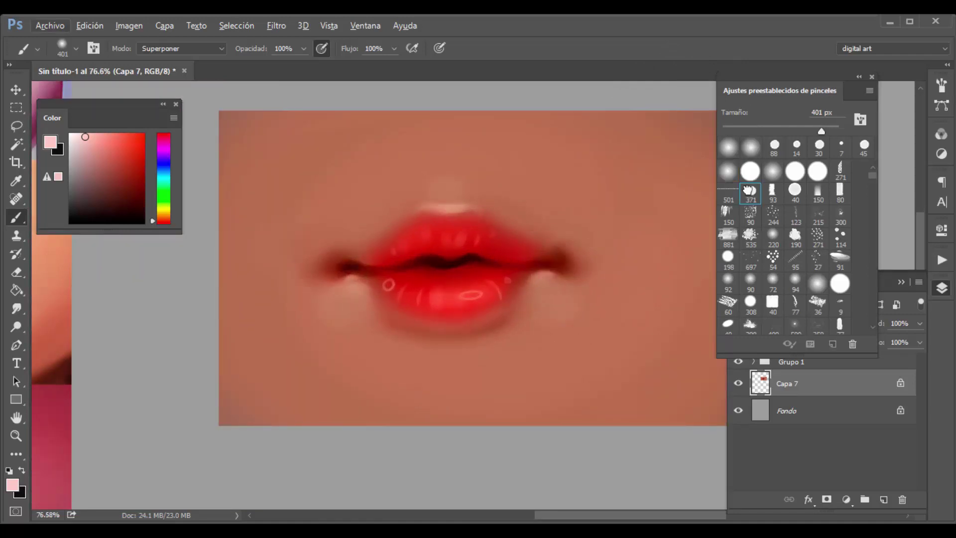
click(732, 129)
click(189, 47)
click(182, 61)
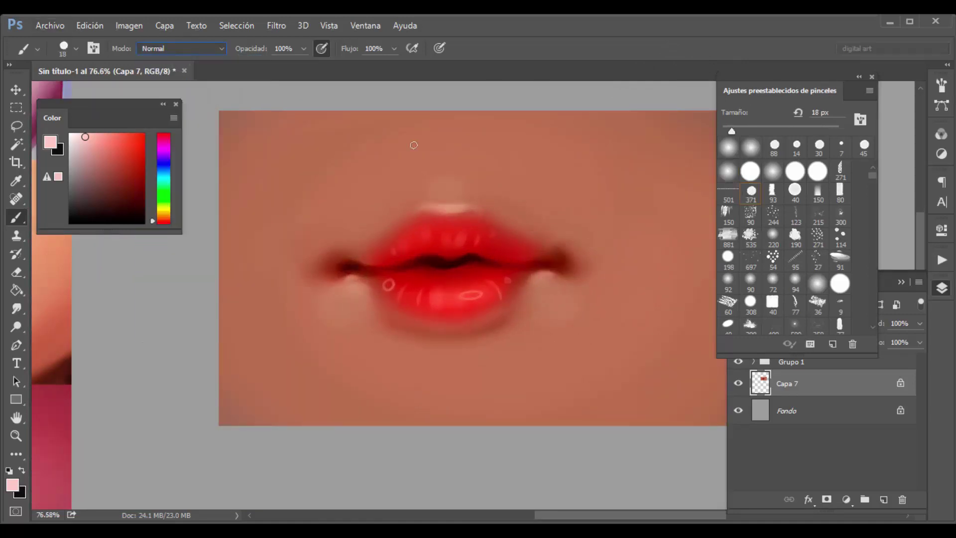
Sample dark and medium reds from the lips and refine the edges along the central mouth opening.
alt+click(438, 262)
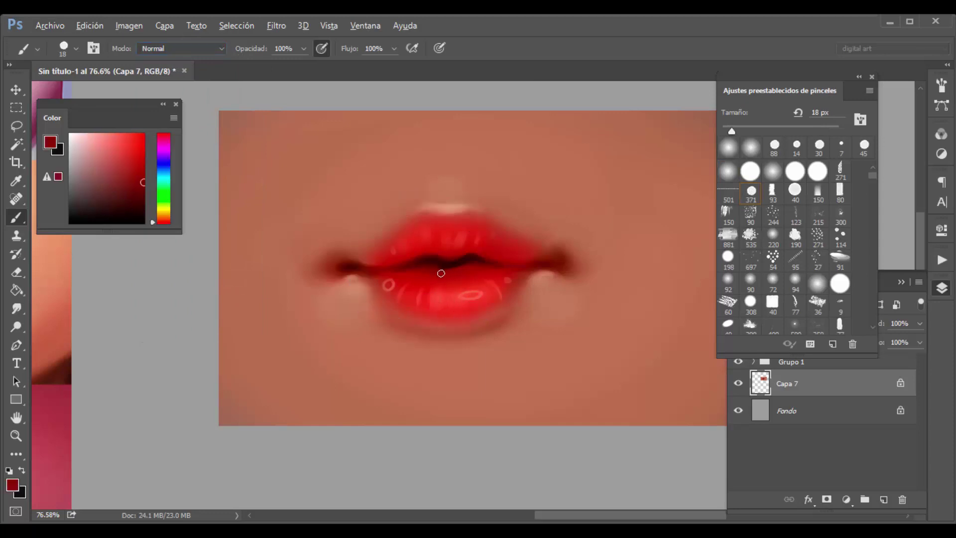
alt+click(445, 271)
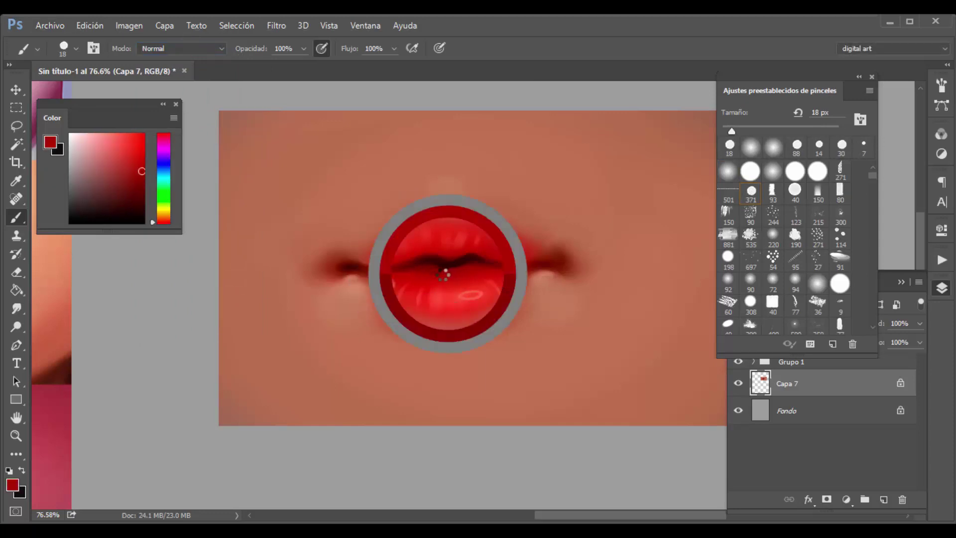
alt+click(441, 272)
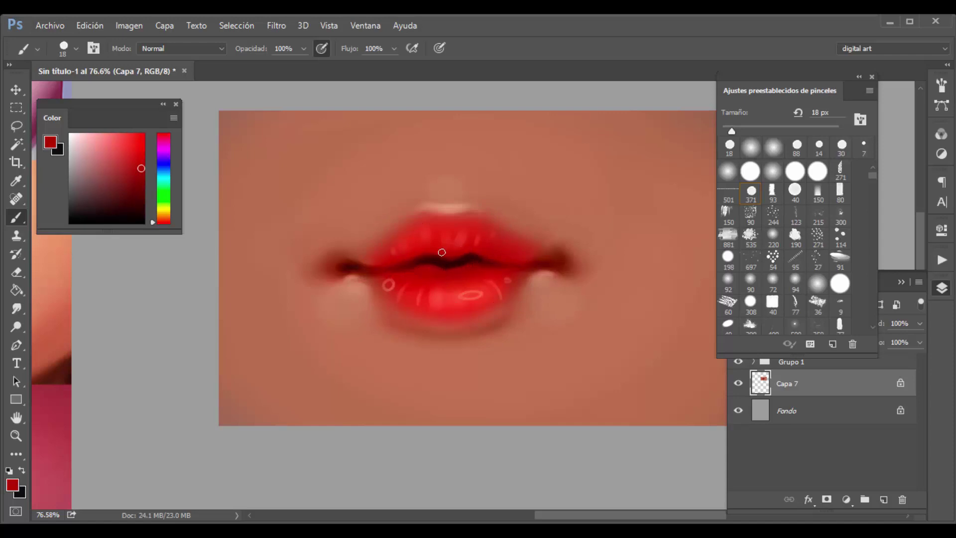
alt+click(446, 251)
Duplicate Capa 7 and place the copy directly below the original mouth painting.
scroll(455, 225, down, 5)
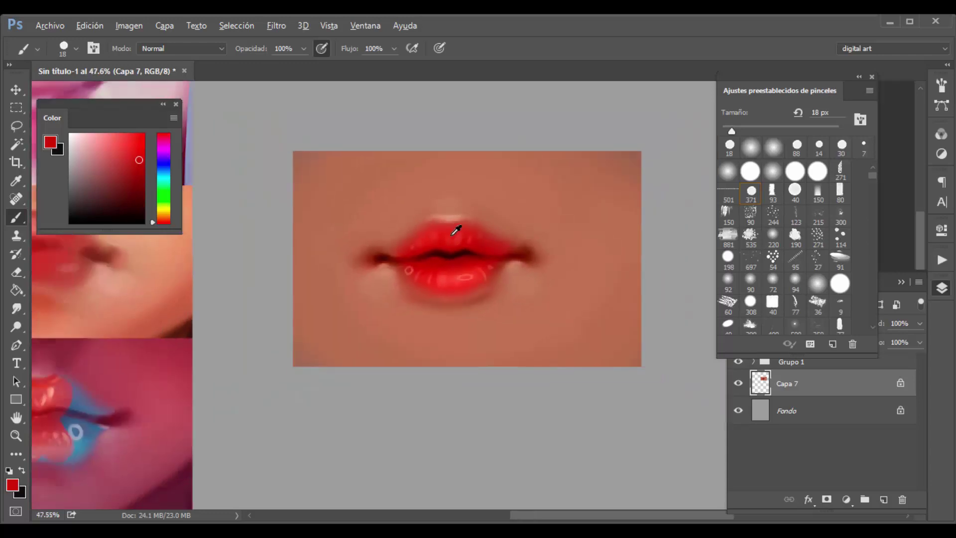
key(ctrl+j)
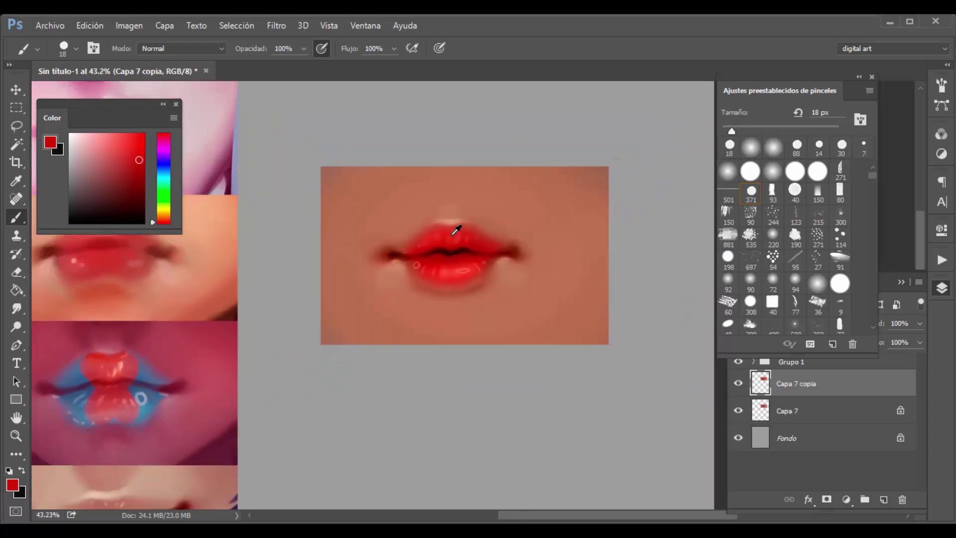
key(v)
drag(504, 371, 498, 477)
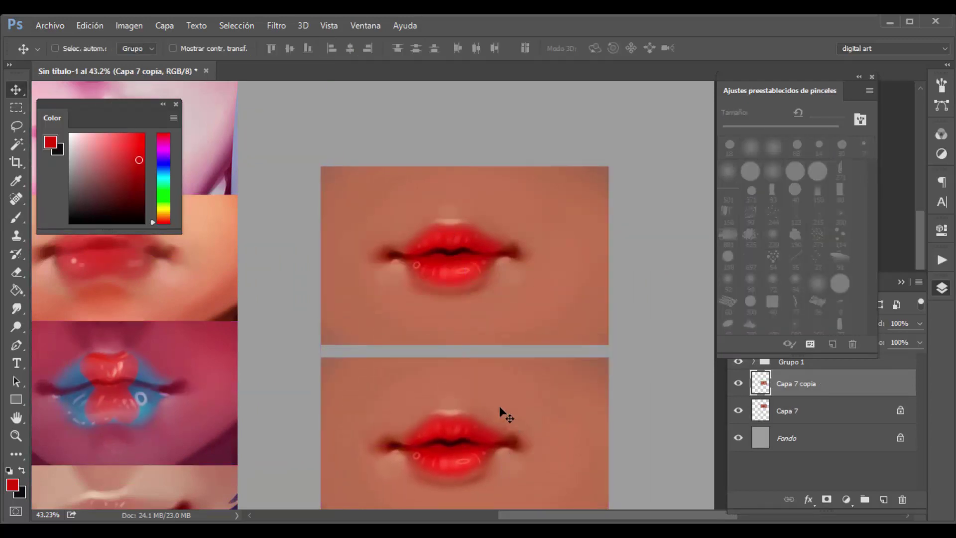
Choose a light grey with the hard round 371 brush at 42 px and paint teeth into the copied mouth's opening.
scroll(489, 399, down, 3)
scroll(488, 399, down, 4)
scroll(508, 269, up, 5)
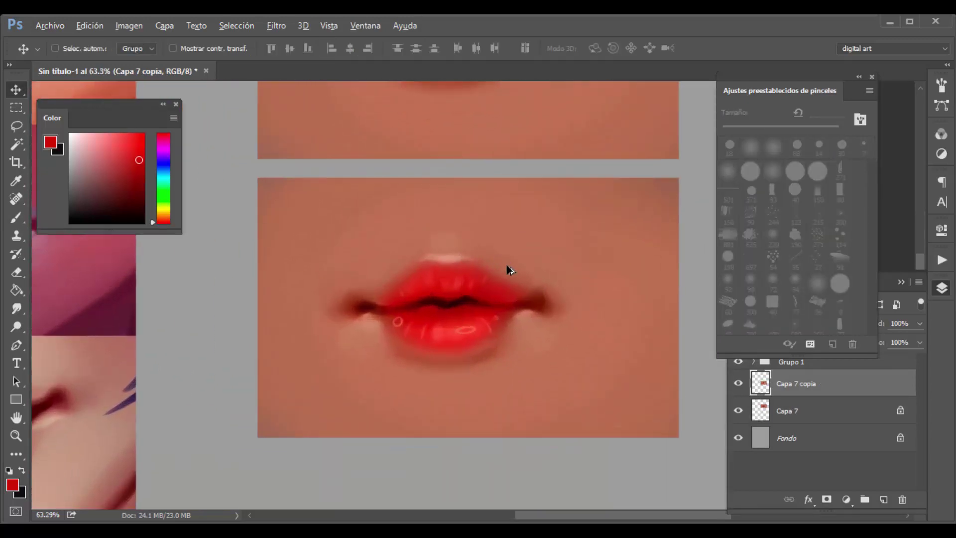
key(b)
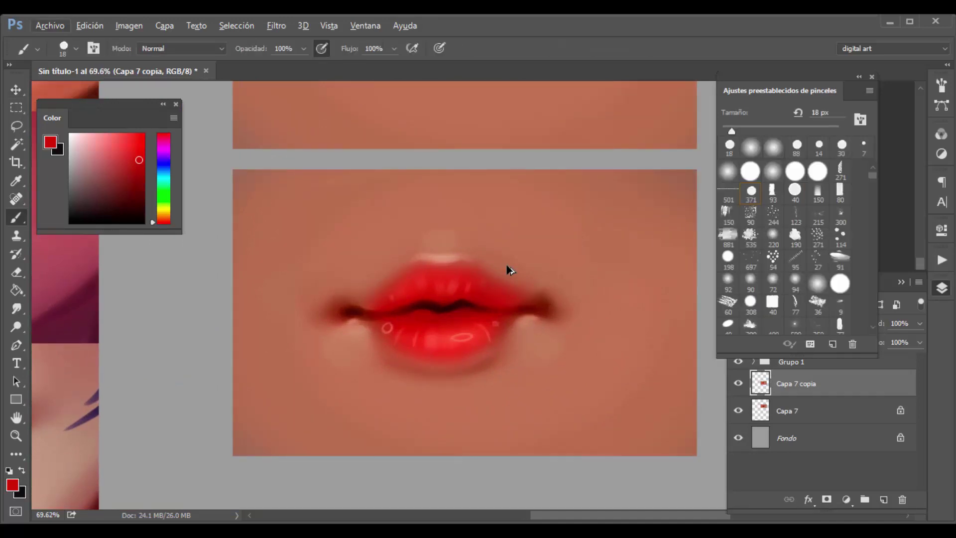
click(69, 149)
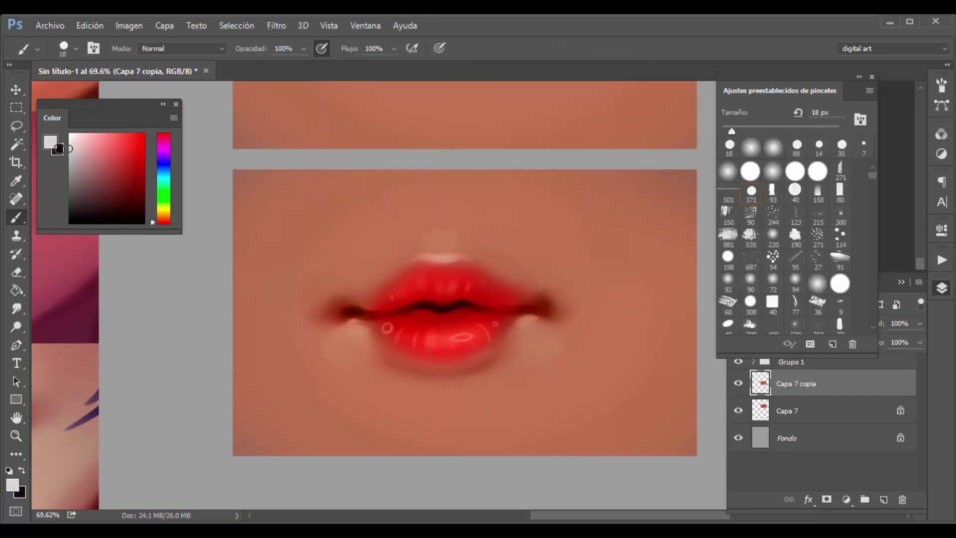
click(750, 193)
click(761, 130)
key(bracketleft)
key(bracketleft)
key(bracketleft)
mouse_move(463, 300)
mouse_down()
mouse_move(427, 306)
mouse_move(480, 305)
mouse_up()
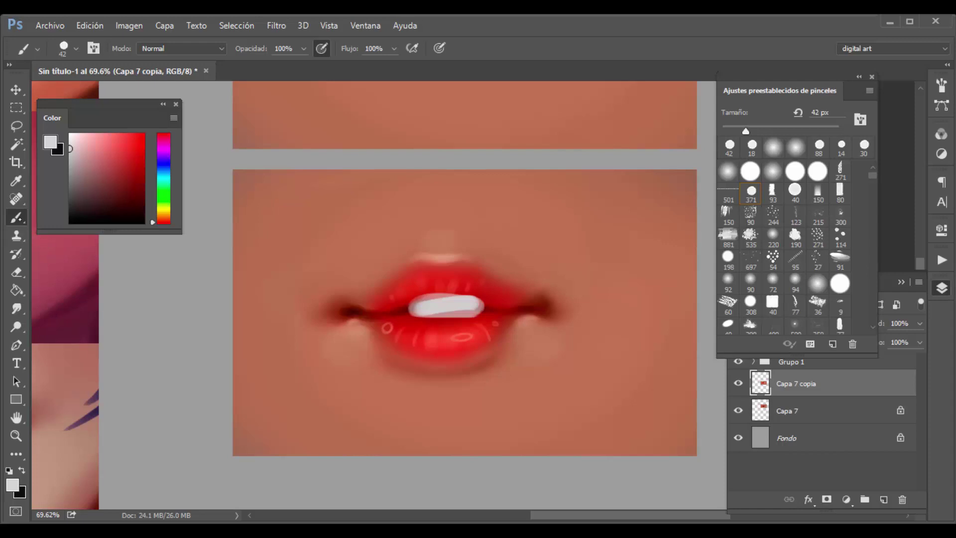
Switch to the Mixer Brush with the 371 preset at 17 px and outline the teeth in dark red sampled from the mouth corner.
right_click(16, 217)
click(100, 257)
click(752, 196)
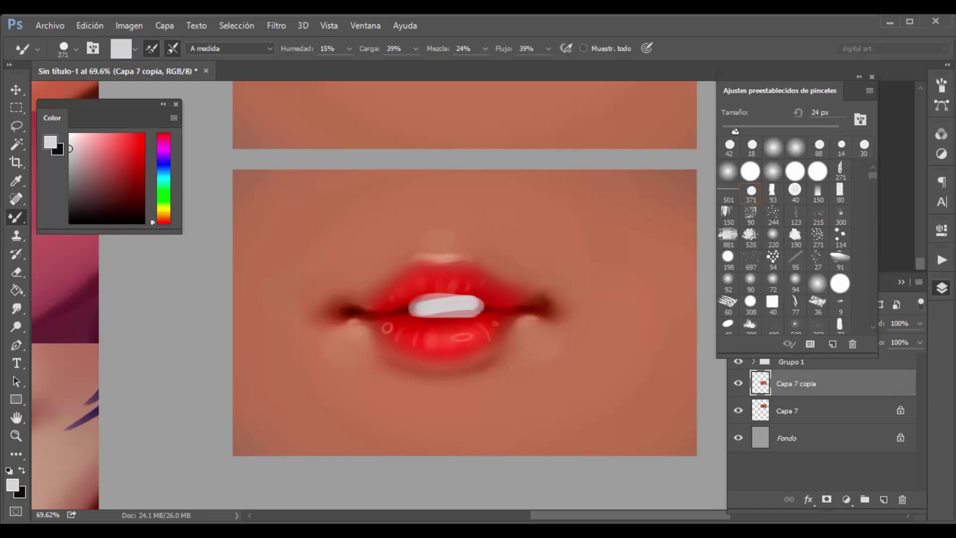
alt+click(356, 305)
alt+click(356, 305)
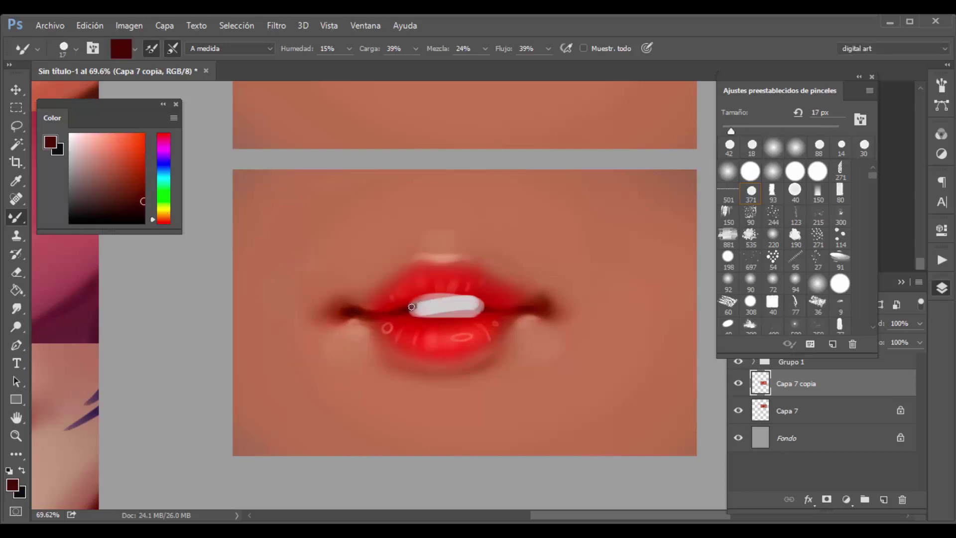
mouse_move(411, 307)
mouse_down()
mouse_move(509, 308)
mouse_move(460, 321)
mouse_move(480, 316)
mouse_move(411, 312)
mouse_move(480, 310)
mouse_move(439, 320)
mouse_up()
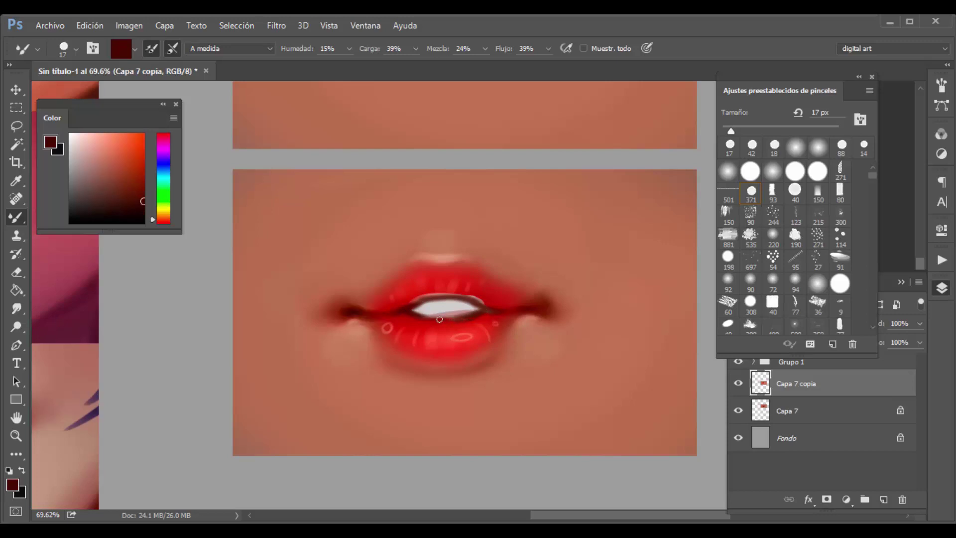
Enlarge the Mixer Brush to 36 px and blend sampled reds over the lip areas bordering the teeth.
click(742, 130)
alt+click(485, 315)
drag(480, 322, 414, 319)
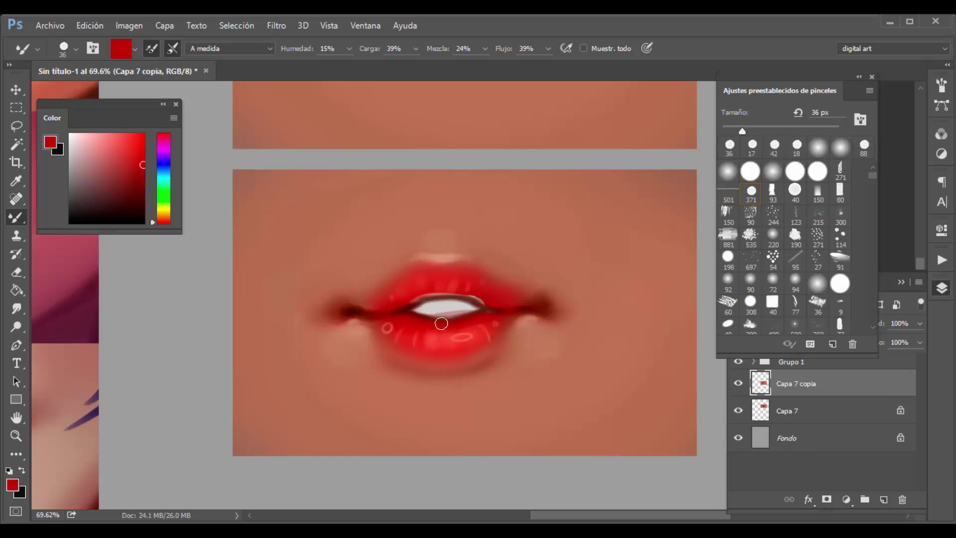
alt+click(421, 323)
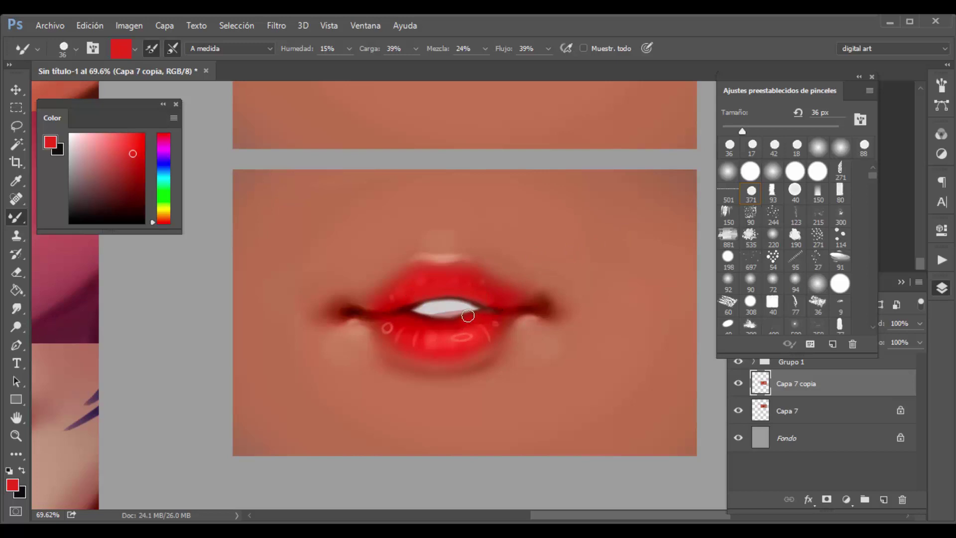
Shade the teeth in grey with a 20 px brush and touch up the adjoining lip edge with sampled red.
click(70, 186)
click(729, 130)
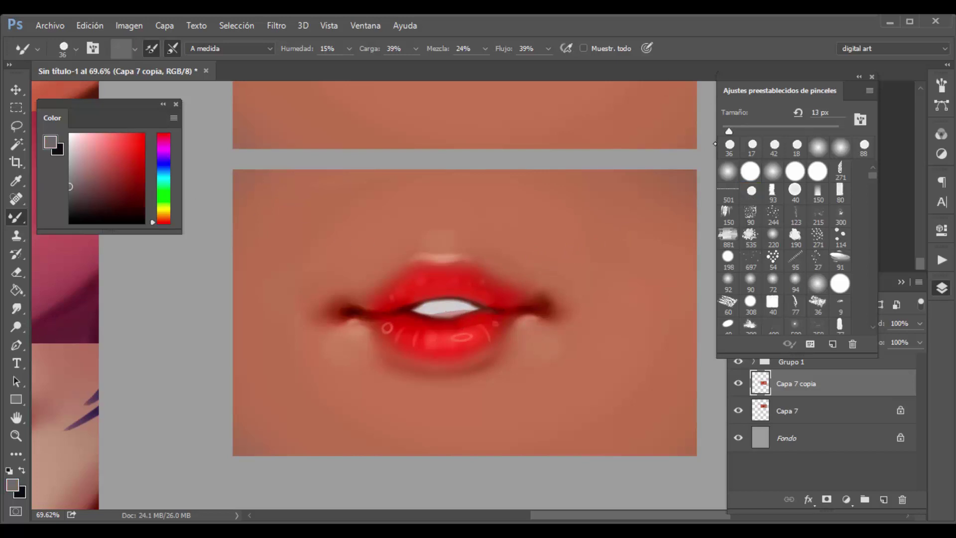
drag(729, 131, 734, 131)
drag(422, 308, 472, 307)
alt+click(446, 309)
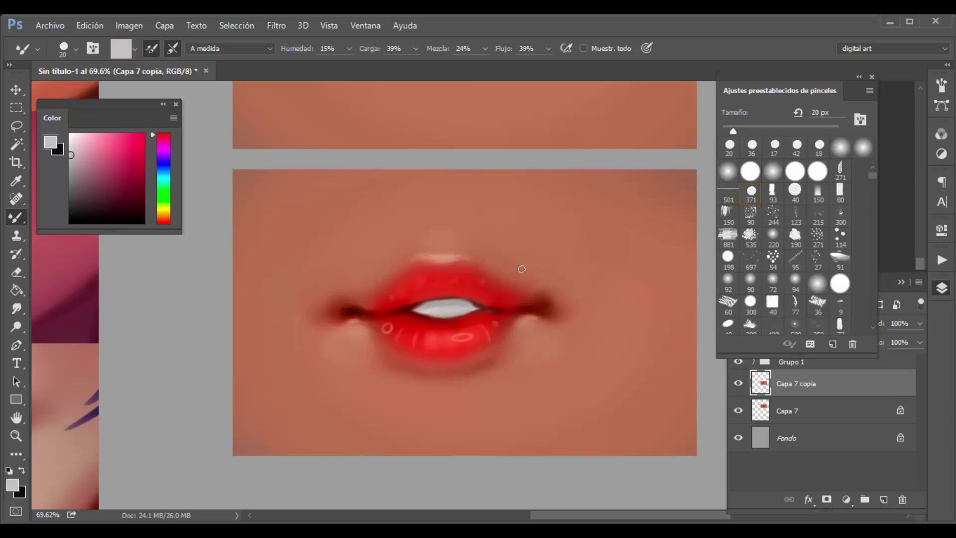
alt+click(443, 296)
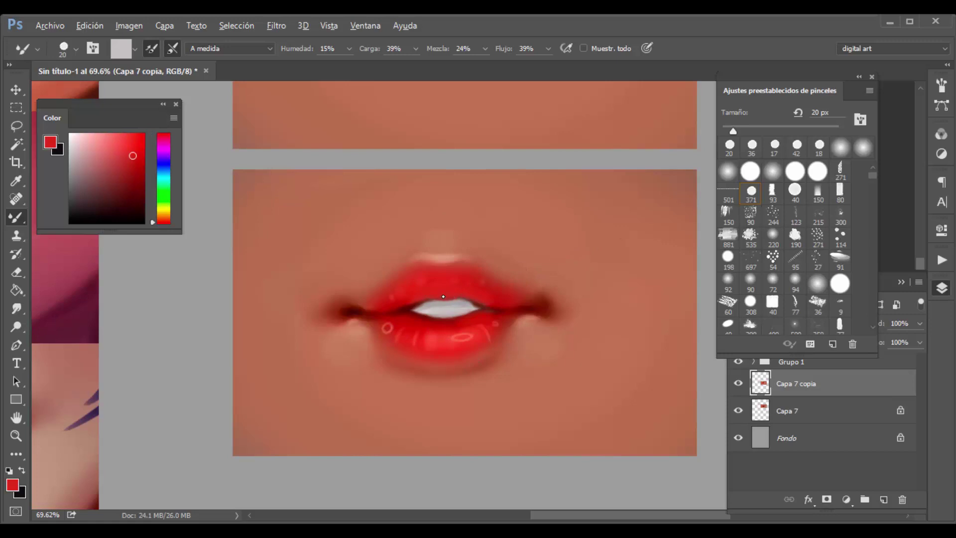
drag(488, 305, 492, 308)
Darken the upper edge of the teeth with black using a 15 px brush.
click(70, 220)
key(bracketleft)
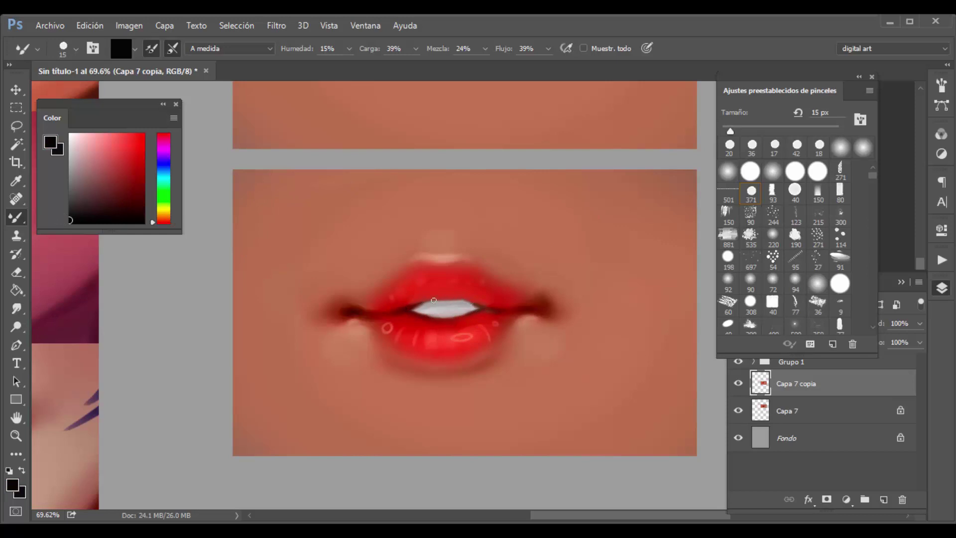
drag(454, 300, 417, 305)
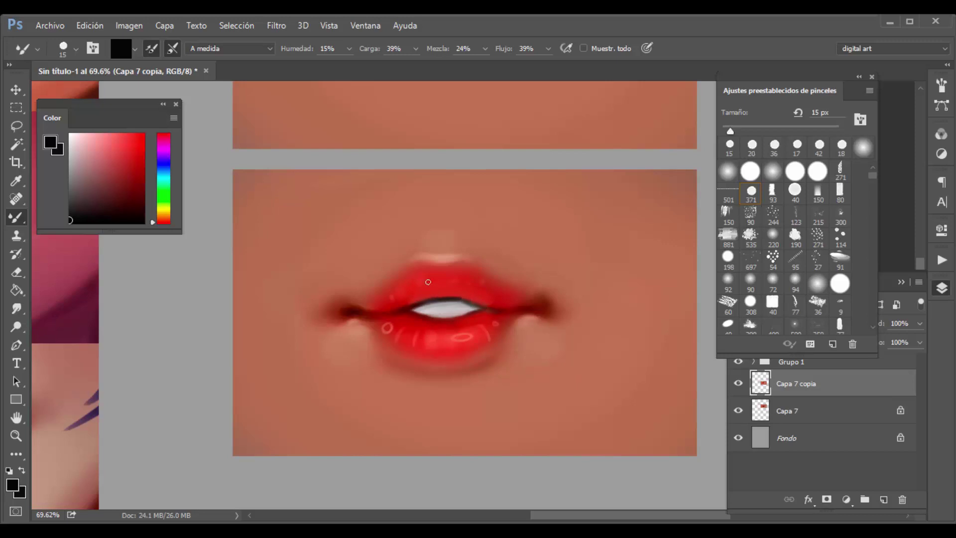
Refine the corners of the mouth opening and the teeth edges with sampled dark red, light grey and lip red.
alt+click(431, 300)
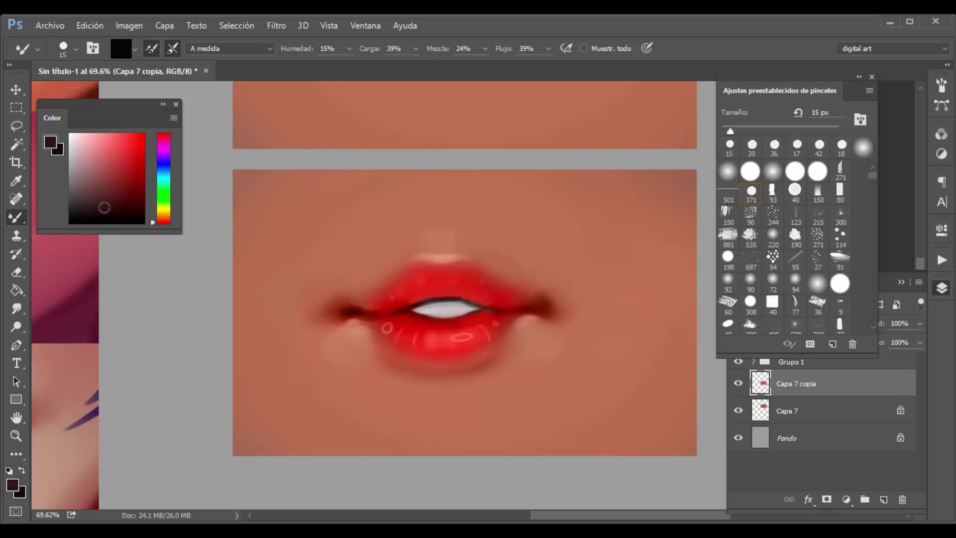
alt+click(356, 307)
alt+click(401, 310)
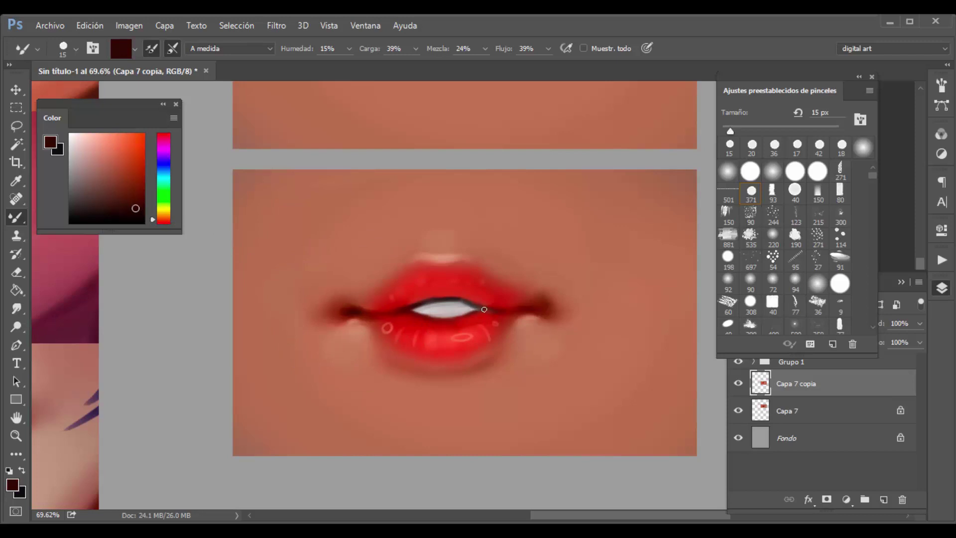
drag(475, 310, 410, 310)
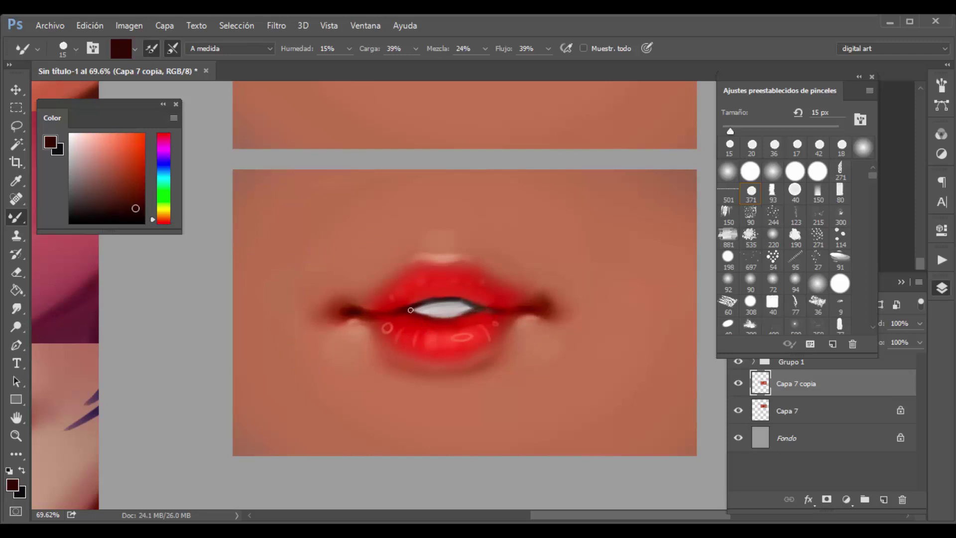
alt+click(457, 311)
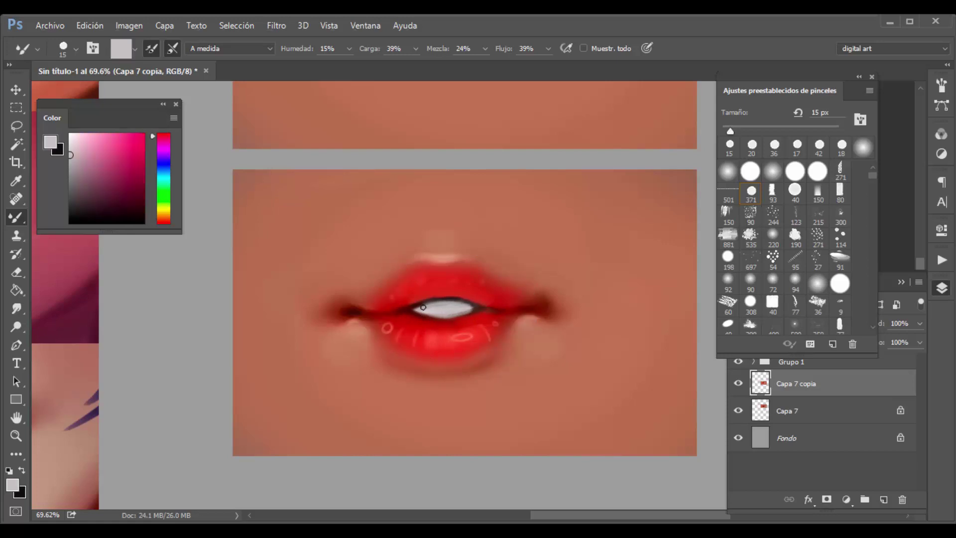
alt+click(459, 295)
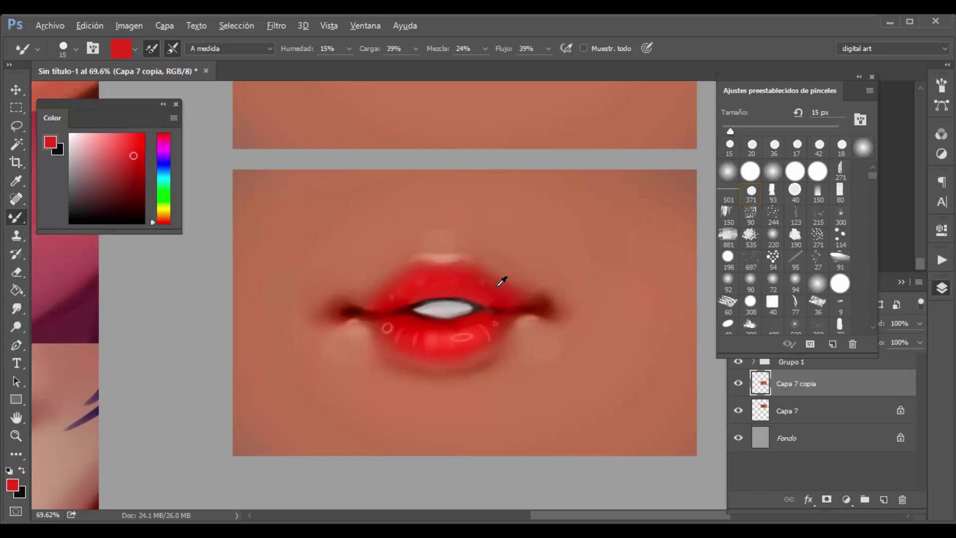
Compare the two painted mouths, and examine the pink and orange-skinned reference lips up close.
scroll(501, 282, down, 5)
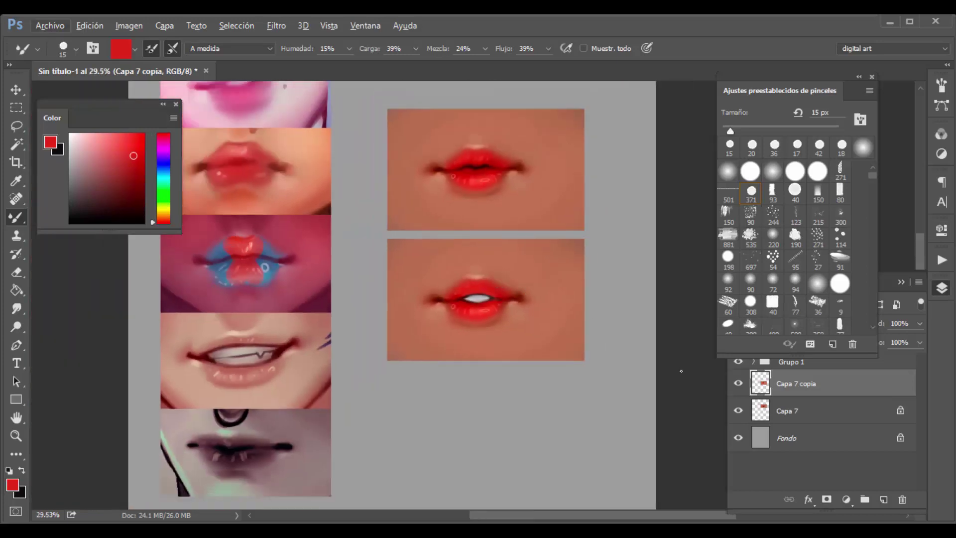
scroll(465, 135, up, 4)
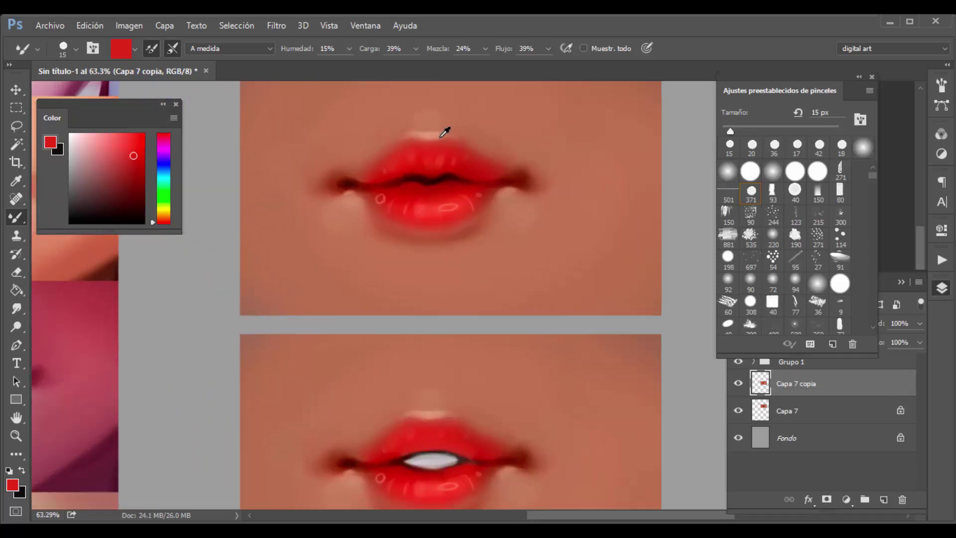
scroll(442, 135, down, 1)
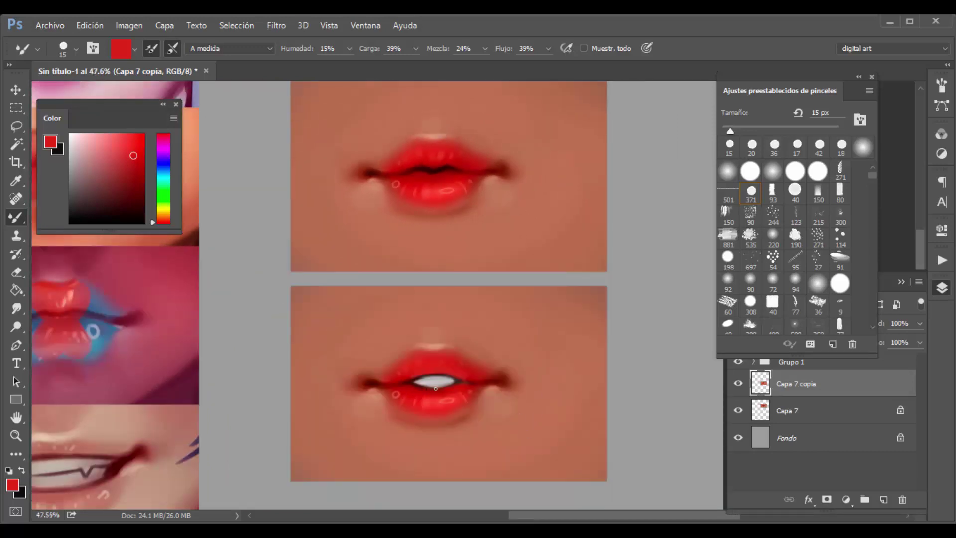
scroll(437, 377, down, 2)
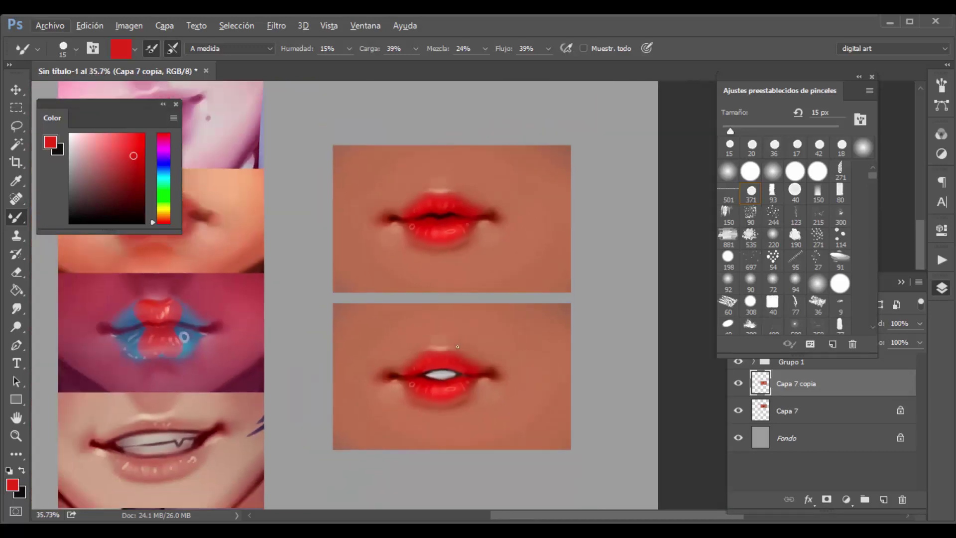
mouse_move(423, 222)
mouse_down()
mouse_move(451, 227)
mouse_move(515, 279)
mouse_move(523, 273)
mouse_up()
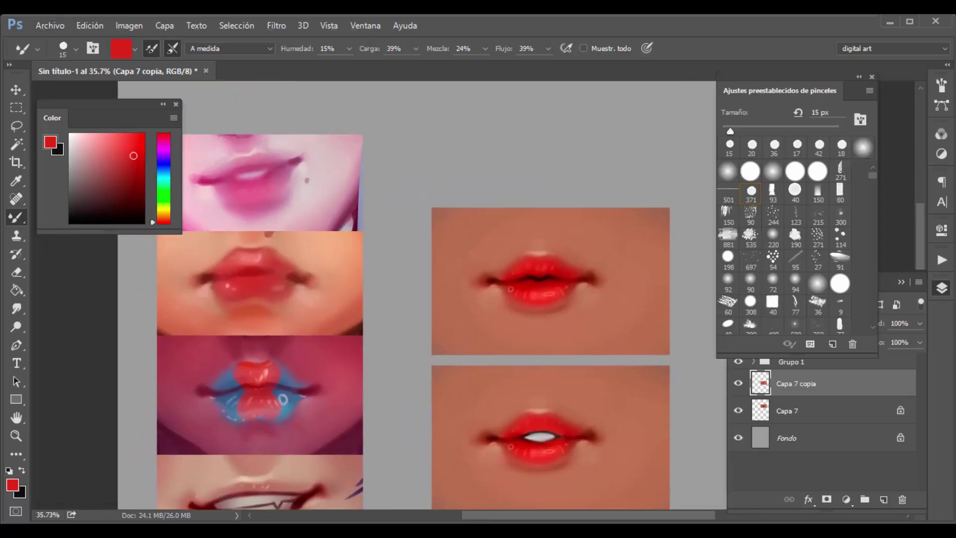
scroll(267, 152, up, 2)
scroll(267, 152, up, 1)
drag(291, 197, 348, 209)
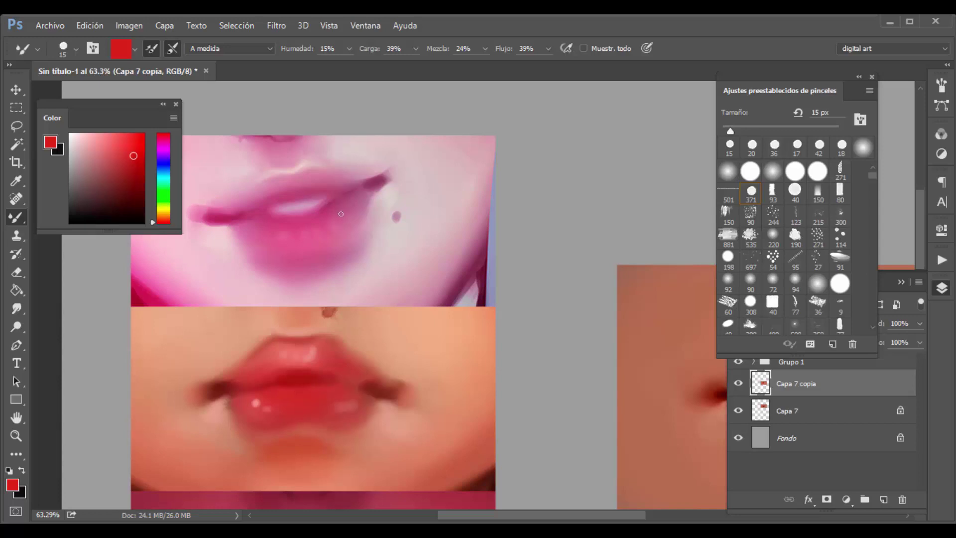
scroll(342, 213, down, 1)
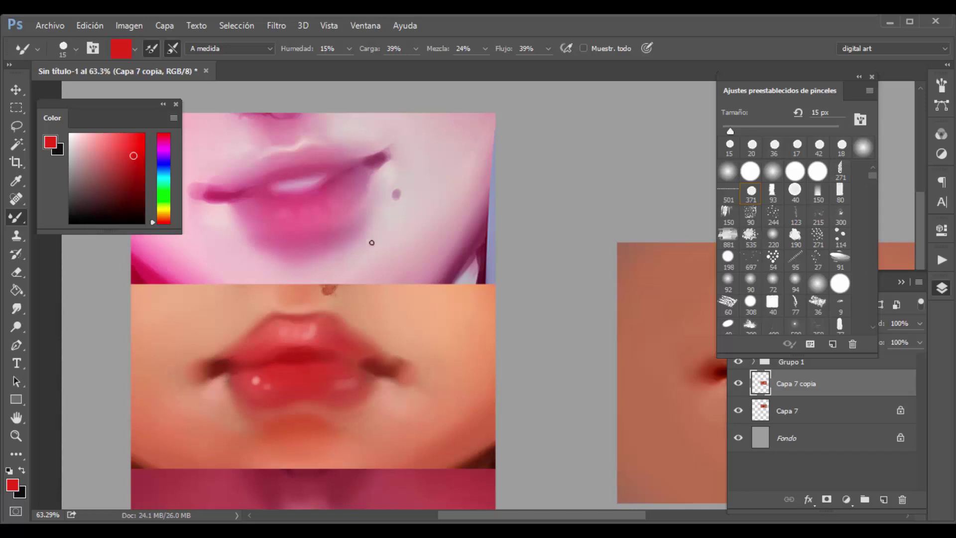
drag(372, 243, 418, 194)
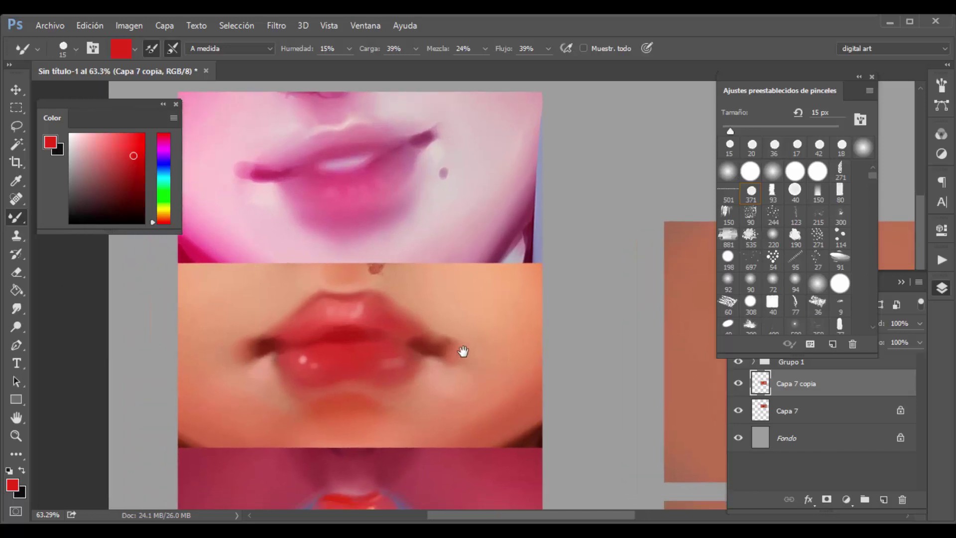
drag(463, 352, 442, 295)
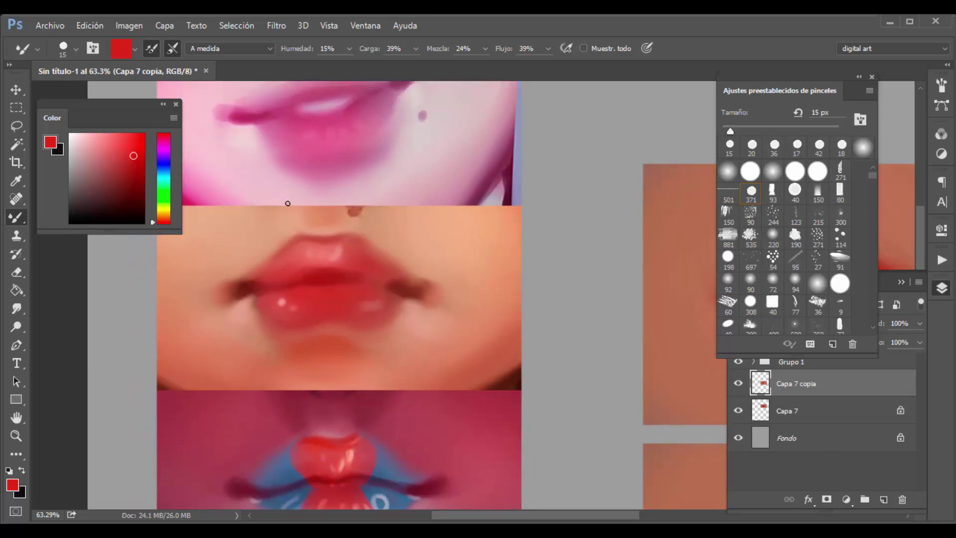
Add a new empty layer above Grupo 1 for drawing over the reference lips.
alt+click(185, 143)
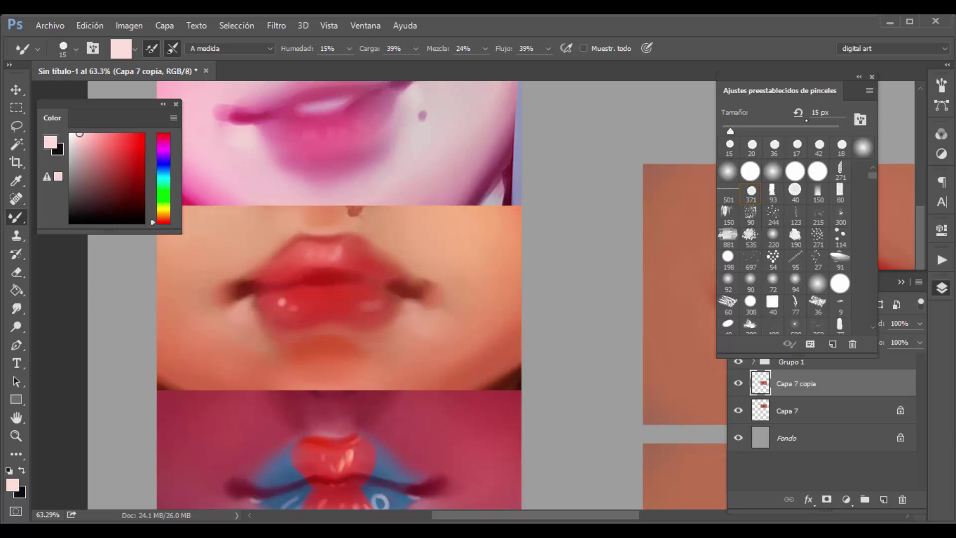
click(724, 129)
click(884, 499)
drag(826, 390, 826, 363)
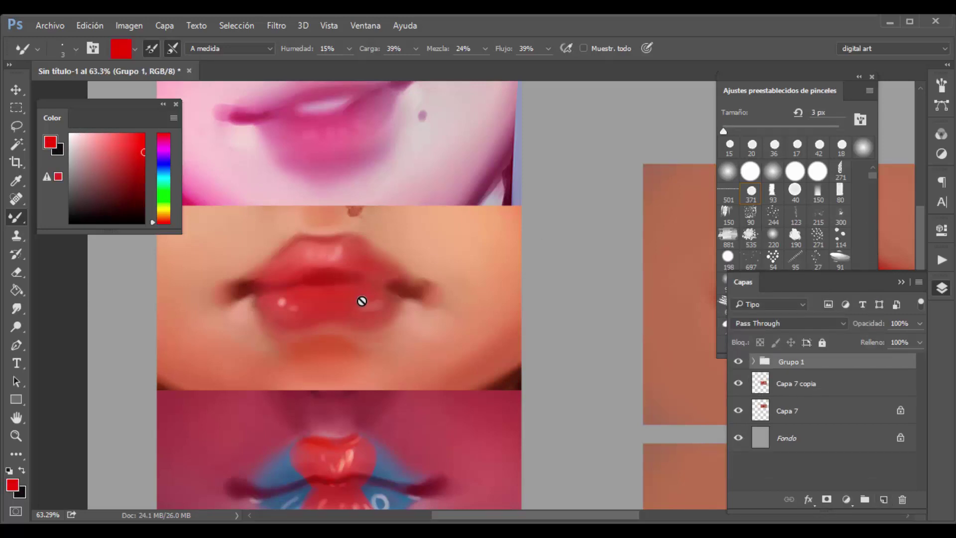
click(884, 500)
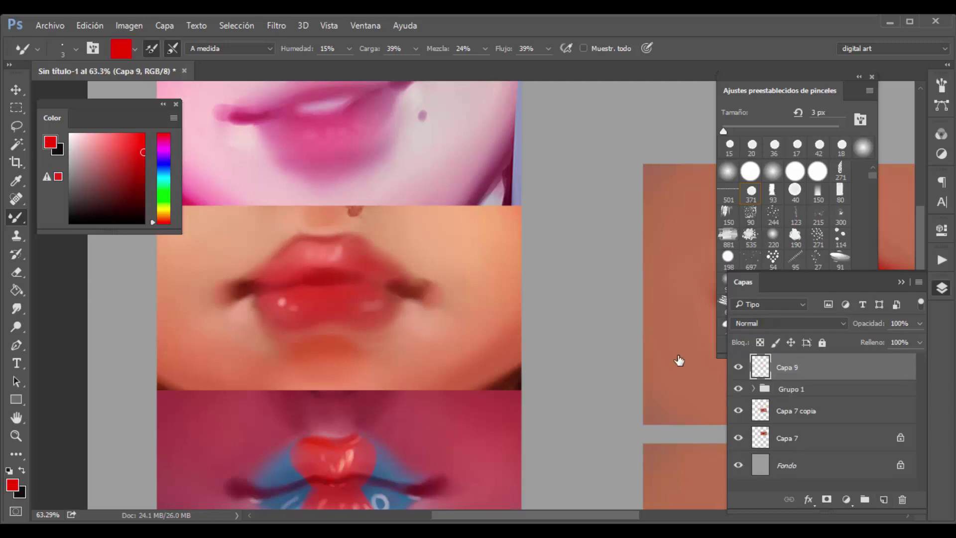
Pick a very dark red and draw the curved central mouth line across the orange-skinned reference lips on the new layer.
click(746, 129)
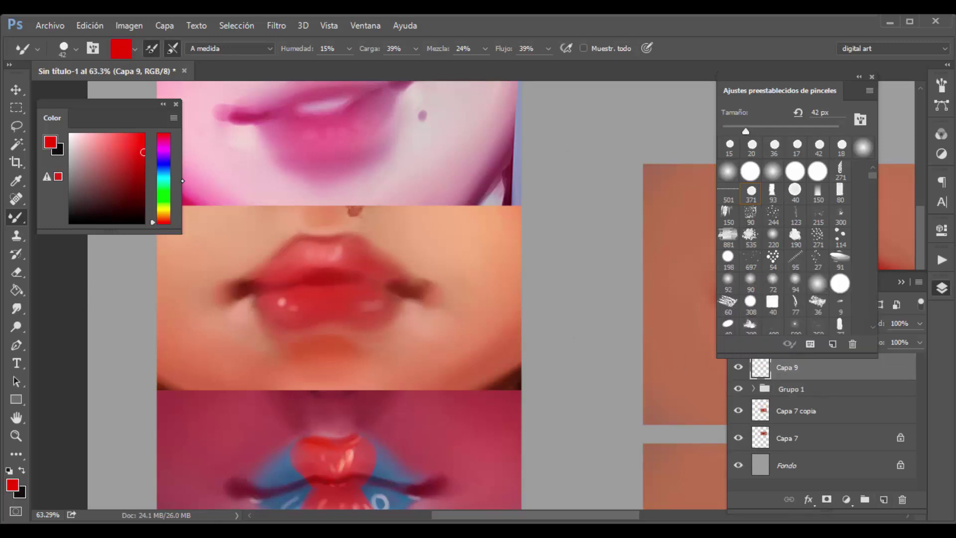
drag(133, 170, 127, 178)
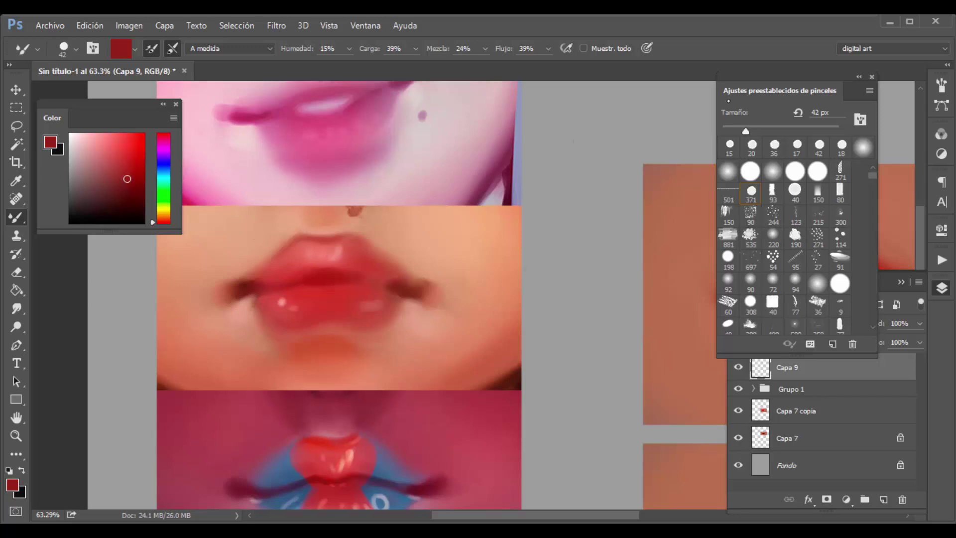
key(bracketleft)
key(bracketleft)
drag(739, 131, 732, 131)
drag(290, 283, 312, 274)
key(ctrl+z)
click(129, 203)
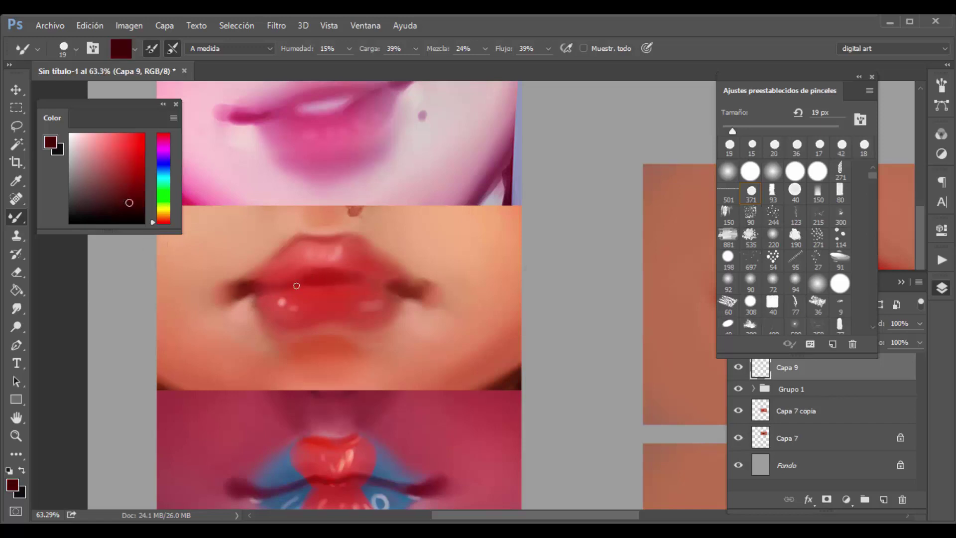
mouse_move(237, 291)
mouse_down()
mouse_move(324, 278)
mouse_move(421, 290)
mouse_move(379, 274)
mouse_move(321, 274)
mouse_move(332, 243)
mouse_move(312, 245)
mouse_move(283, 255)
mouse_move(284, 287)
mouse_move(322, 283)
mouse_move(309, 299)
mouse_move(331, 302)
mouse_up()
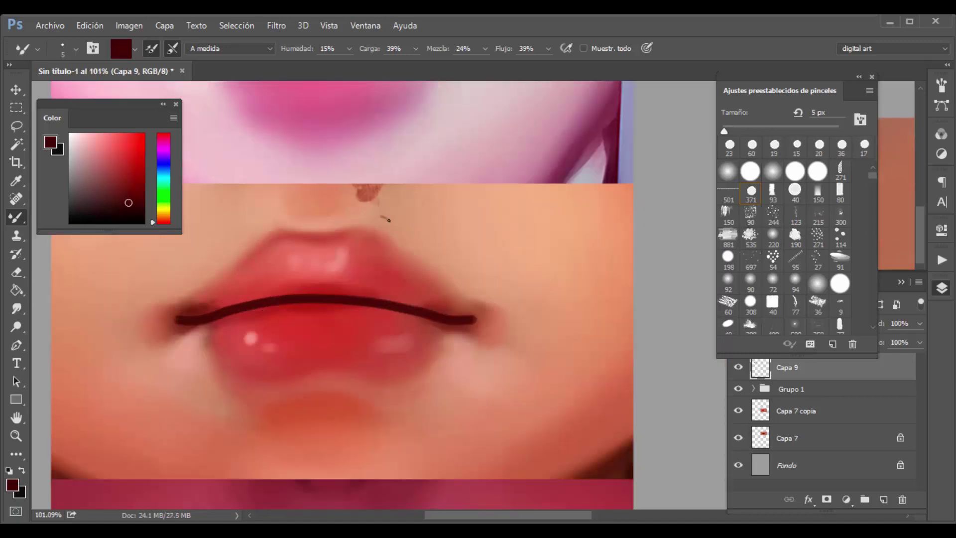
Outline the light skin areas below both mouth corners of the orange-skinned reference lips.
mouse_move(389, 220)
mouse_down()
mouse_move(459, 316)
mouse_move(432, 217)
mouse_up()
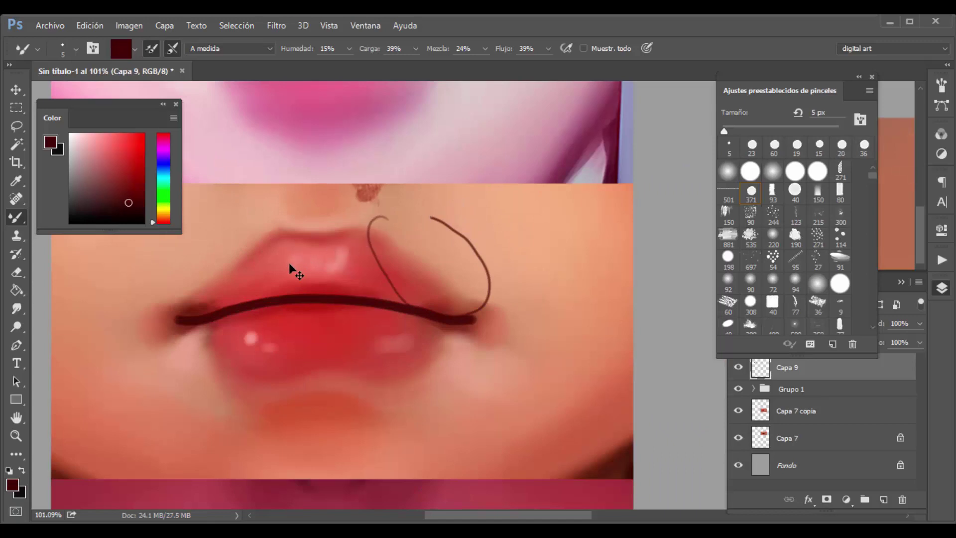
key(ctrl+z)
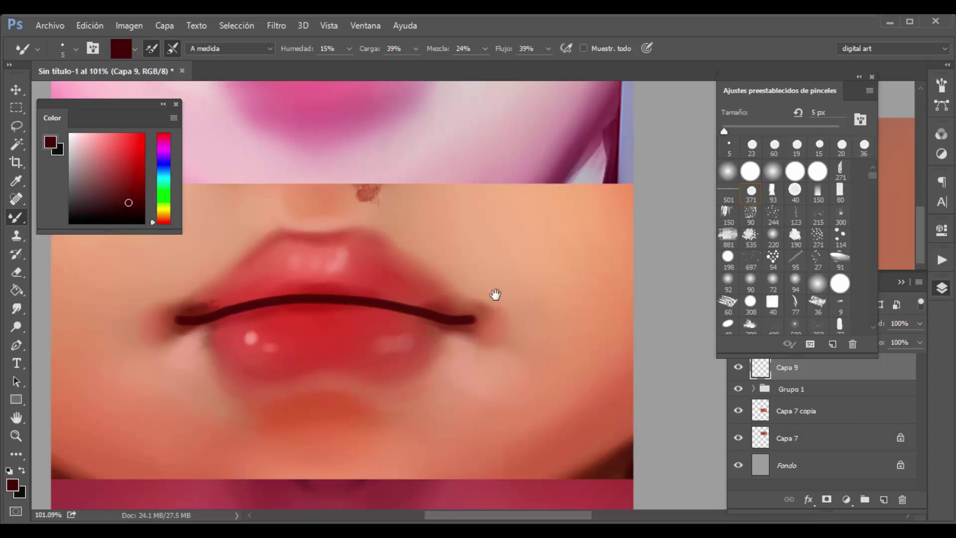
mouse_move(495, 296)
mouse_down()
mouse_move(519, 255)
mouse_move(519, 381)
mouse_move(554, 326)
mouse_move(521, 293)
mouse_move(485, 276)
mouse_move(452, 292)
mouse_up()
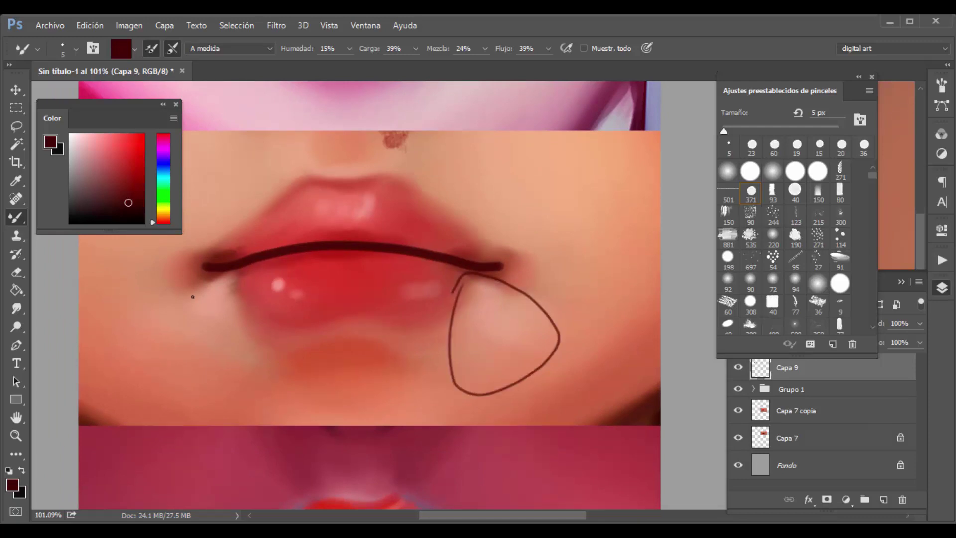
mouse_move(173, 296)
mouse_down()
mouse_move(230, 271)
mouse_move(242, 396)
mouse_move(170, 284)
mouse_up()
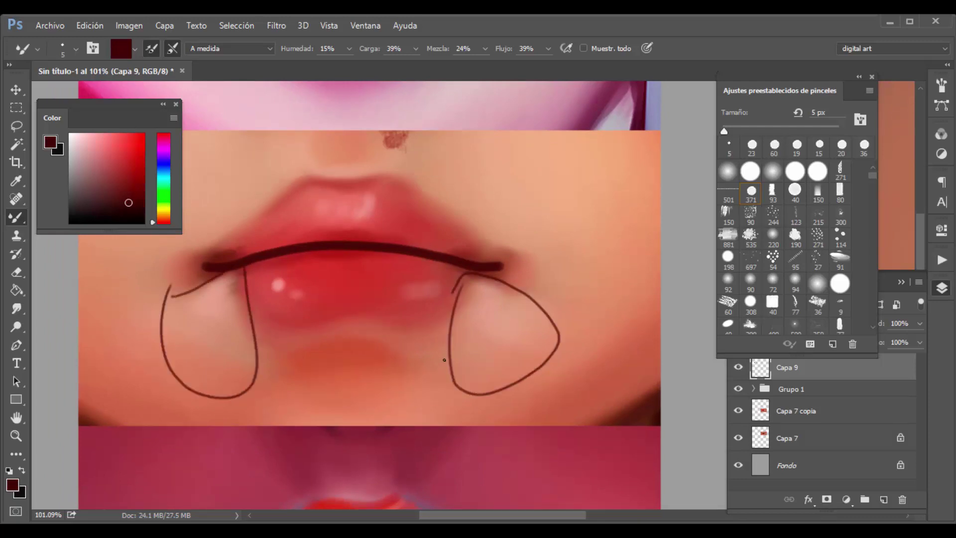
Try tracing the wavy bottom contour of the orange-skinned reference's lower lip and circling the shadow beneath it.
mouse_move(455, 322)
mouse_down()
mouse_move(417, 342)
mouse_move(338, 327)
mouse_move(290, 342)
mouse_move(238, 322)
mouse_move(303, 335)
mouse_move(354, 325)
mouse_move(430, 341)
mouse_move(462, 317)
mouse_up()
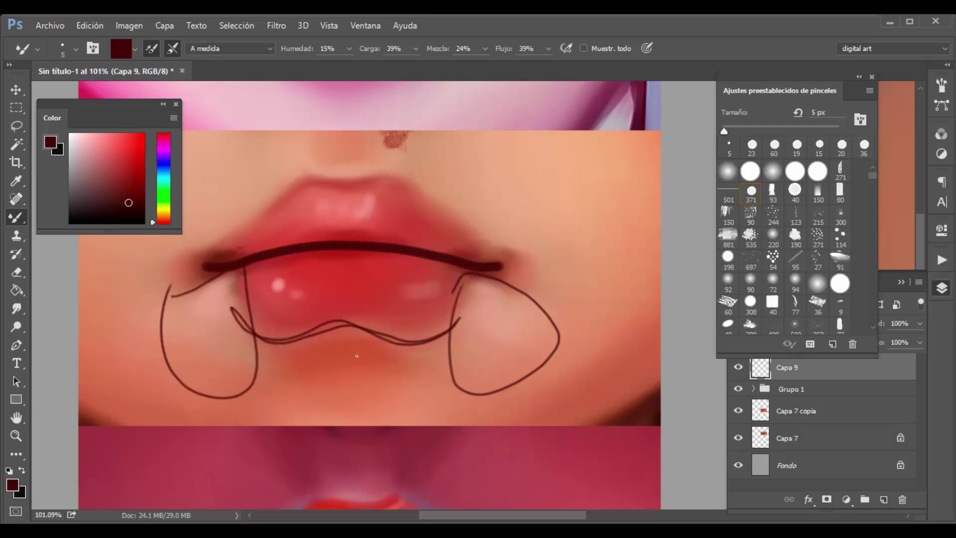
mouse_move(302, 348)
mouse_down()
mouse_move(374, 343)
mouse_move(415, 367)
mouse_move(384, 382)
mouse_move(314, 386)
mouse_move(298, 353)
mouse_move(374, 347)
mouse_up()
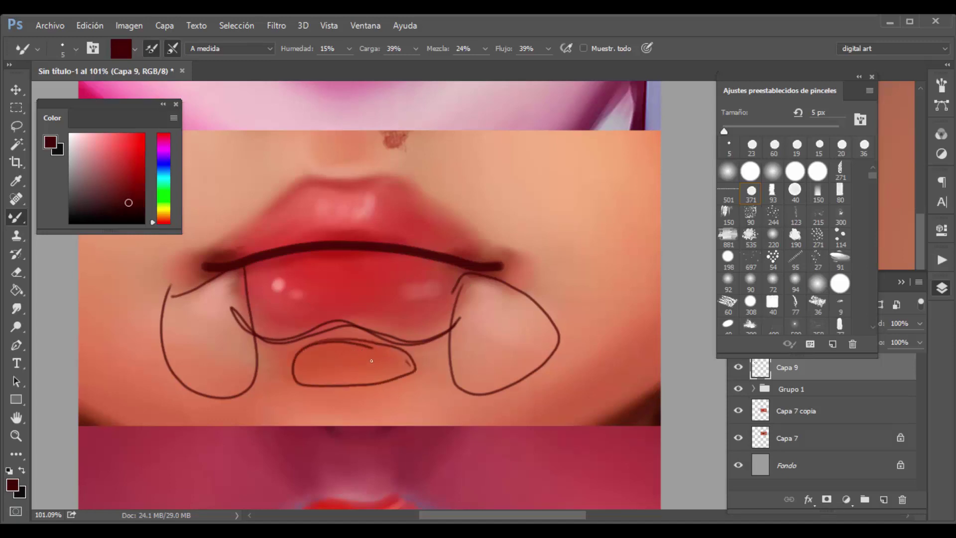
key(ctrl+z)
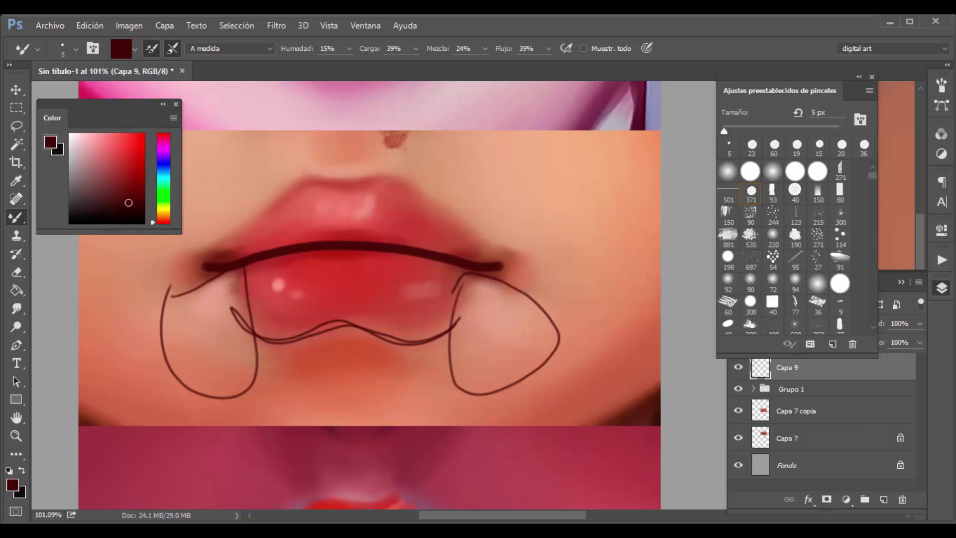
key(ctrl+z)
Mark short crease lines across the lower lip and two slanted ones on the center of the upper lip of the orange-skinned reference.
mouse_move(292, 271)
mouse_down()
mouse_move(275, 289)
mouse_move(298, 294)
mouse_up()
drag(332, 273, 330, 297)
drag(359, 267, 360, 303)
drag(390, 270, 398, 295)
drag(423, 273, 423, 294)
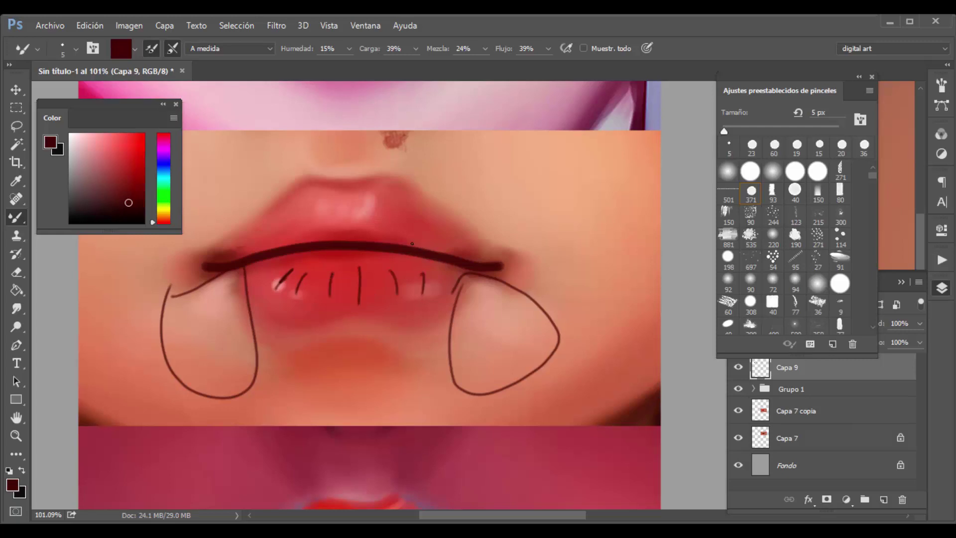
drag(378, 192, 364, 219)
drag(329, 197, 340, 216)
Trace a doubled curved line under the lower lip of the reference mouth with bared teeth.
drag(464, 334, 438, 206)
scroll(481, 314, down, 1)
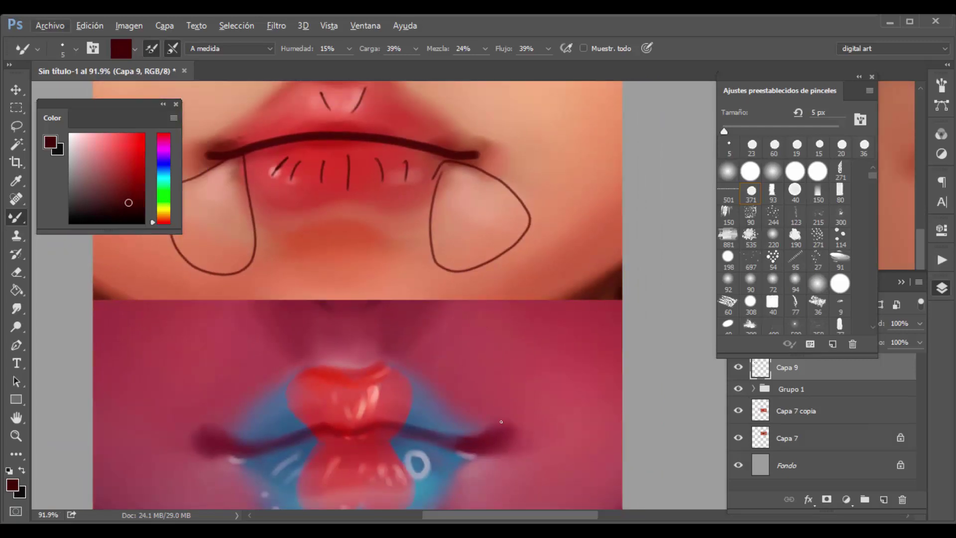
drag(479, 398, 472, 243)
drag(462, 420, 498, 209)
drag(464, 485, 433, 394)
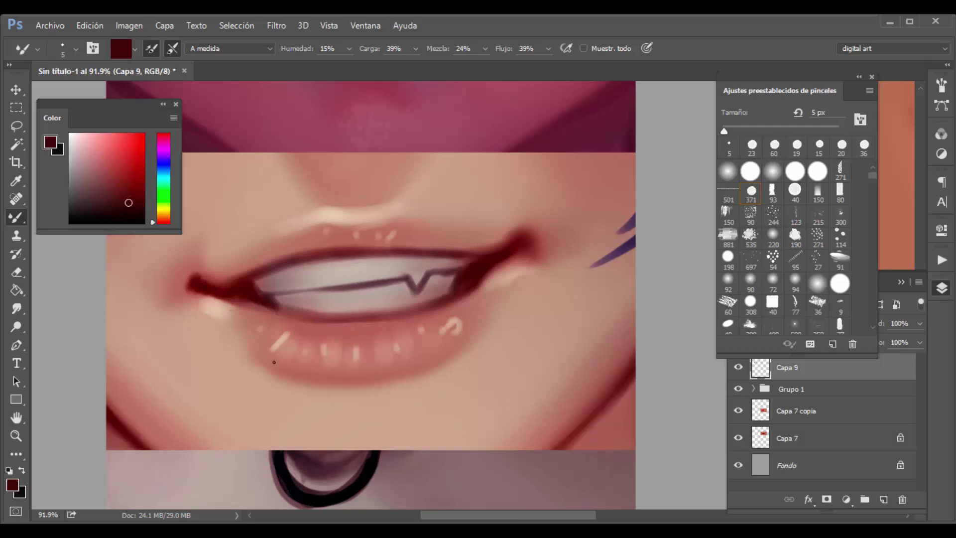
mouse_move(498, 302)
mouse_down()
mouse_move(384, 386)
mouse_move(226, 320)
mouse_move(468, 363)
mouse_up()
drag(513, 278, 448, 369)
Mark short crease lines on both lips of the toothy reference mouth and outline the highlight above its upper lip.
drag(296, 335, 293, 362)
drag(327, 334, 322, 367)
drag(362, 334, 366, 369)
mouse_move(392, 332)
mouse_down()
mouse_move(396, 364)
mouse_move(432, 354)
mouse_up()
drag(453, 313, 456, 355)
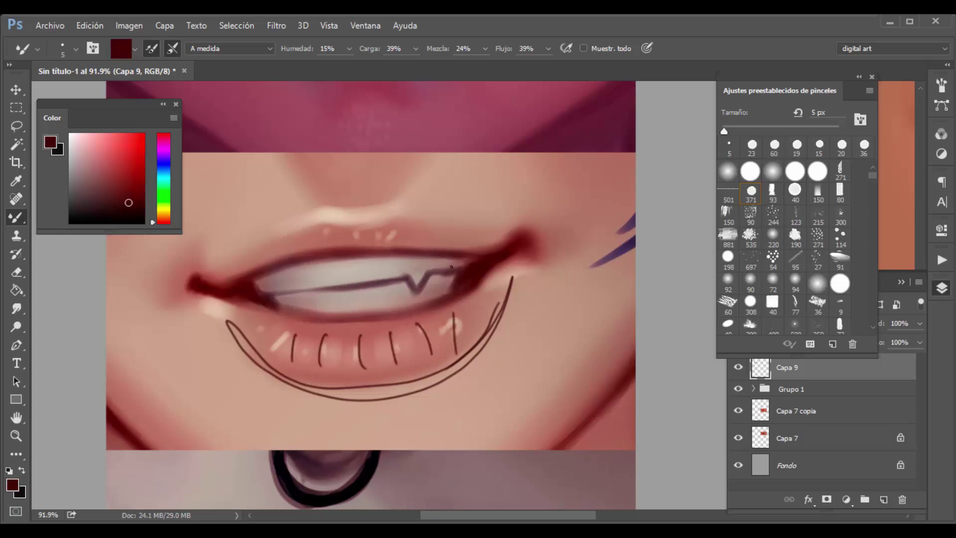
drag(397, 213, 378, 240)
mouse_move(359, 224)
mouse_down()
mouse_move(351, 246)
mouse_move(323, 241)
mouse_up()
mouse_move(324, 201)
mouse_down()
mouse_move(279, 232)
mouse_move(471, 222)
mouse_move(391, 194)
mouse_move(293, 218)
mouse_up()
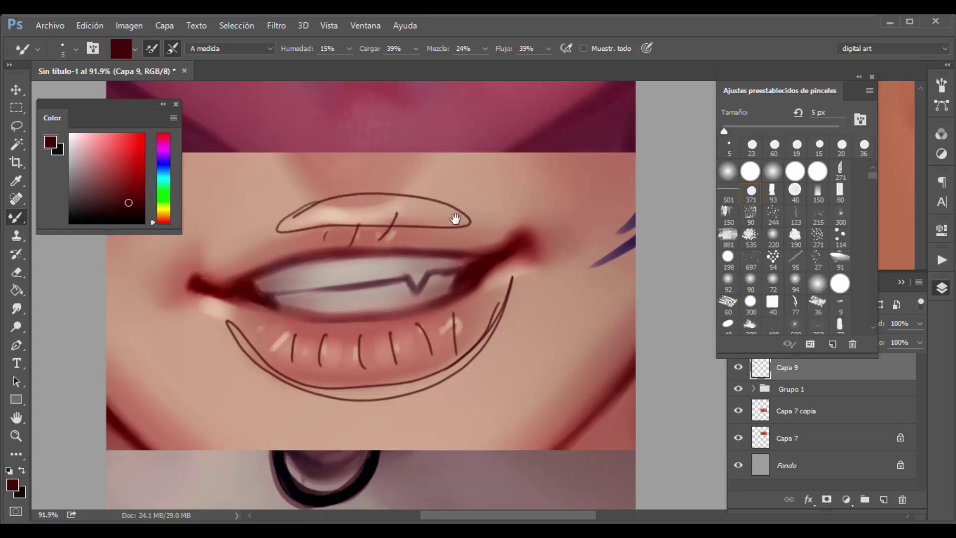
Examine the remaining reference lips, and inspect the closed red painted mouth up close.
mouse_move(455, 219)
mouse_down()
mouse_move(437, 265)
mouse_move(442, 335)
mouse_move(391, 355)
mouse_up()
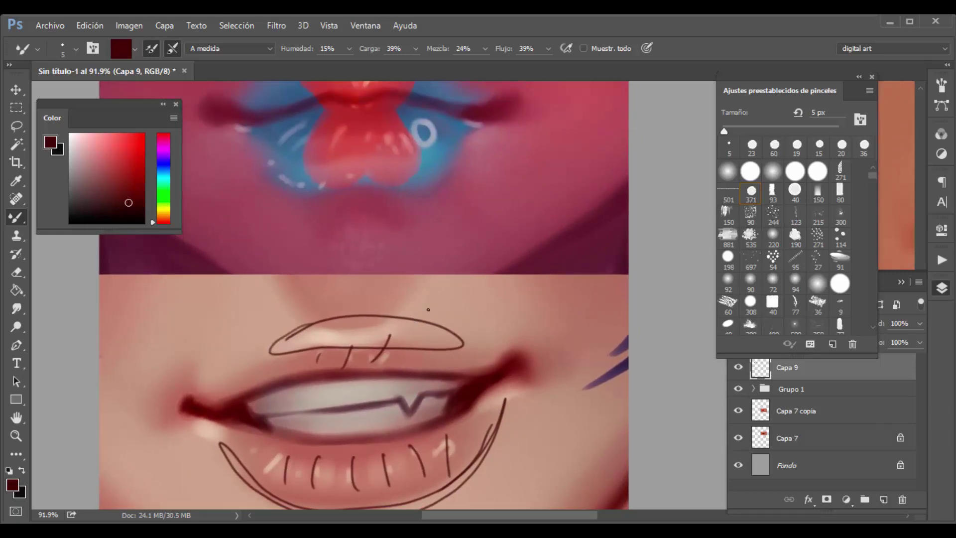
drag(447, 368, 426, 260)
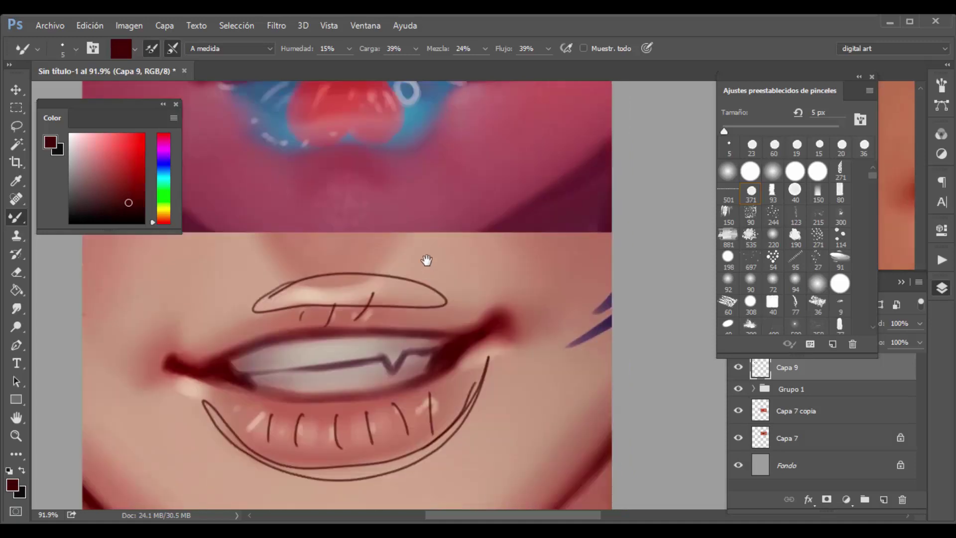
scroll(426, 260, down, 10)
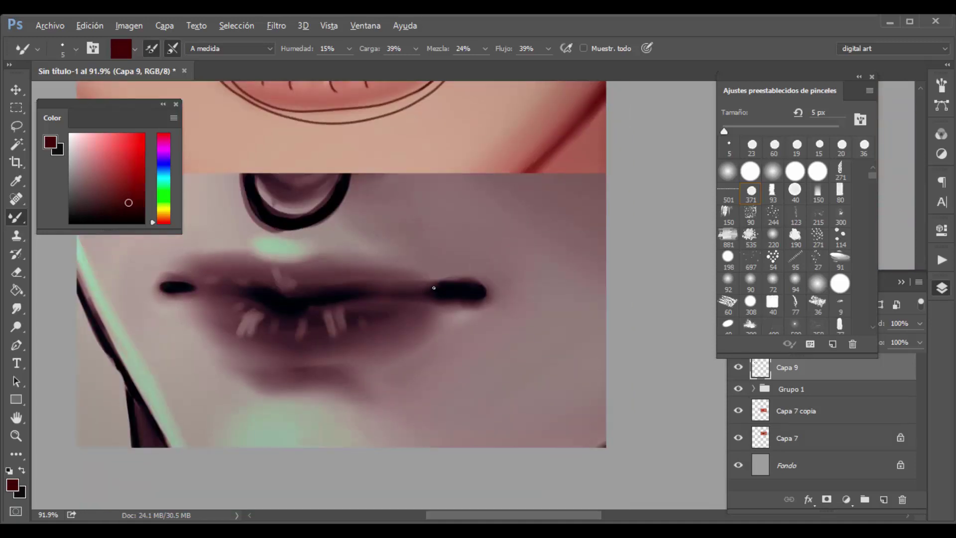
scroll(433, 288, down, 5)
drag(546, 209, 145, 441)
drag(542, 189, 550, 291)
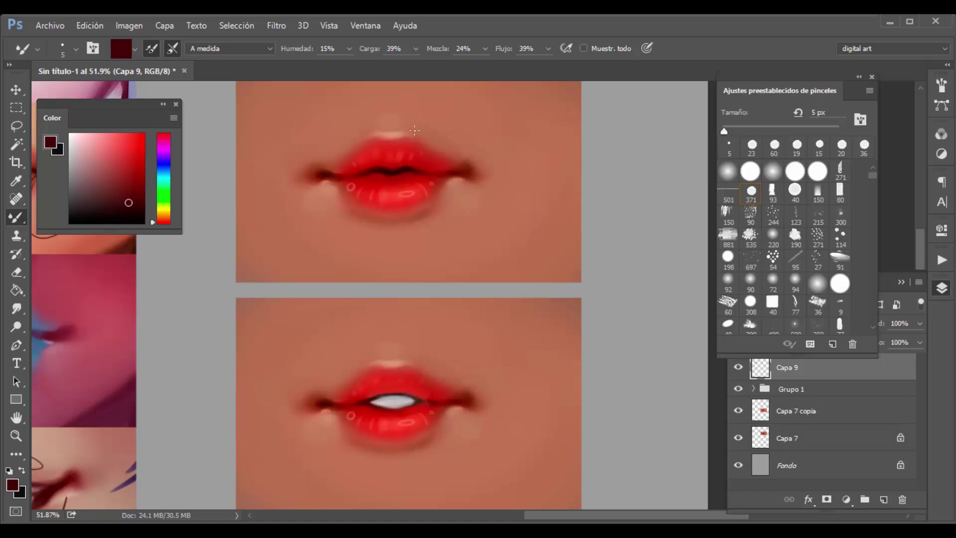
scroll(411, 188, up, 3)
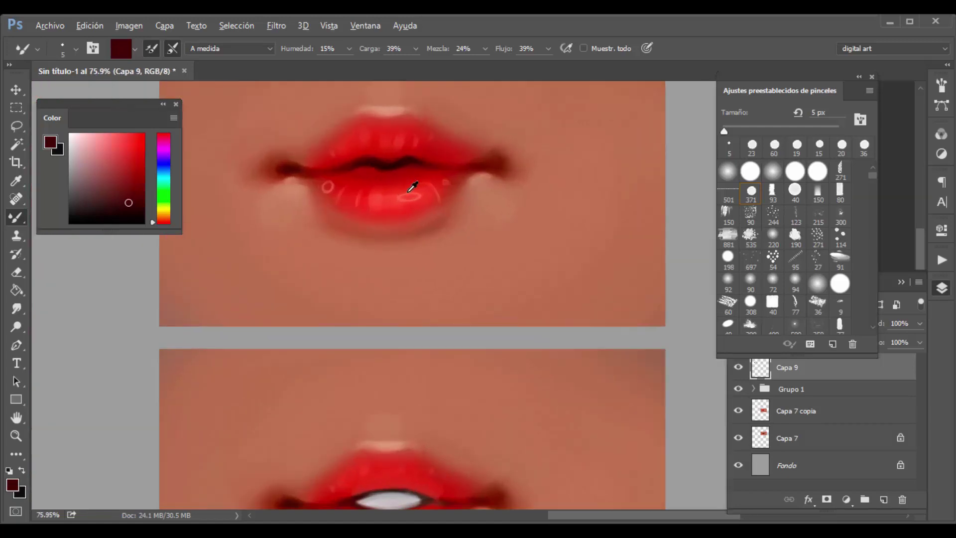
key(alt)
key(alt)
key(space)
drag(494, 127, 499, 223)
scroll(493, 260, up, 3)
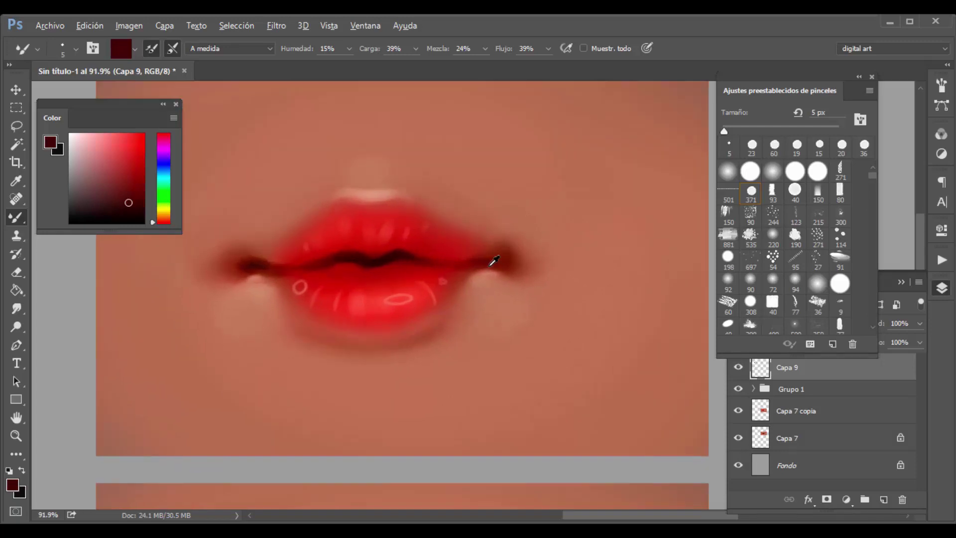
key(alt)
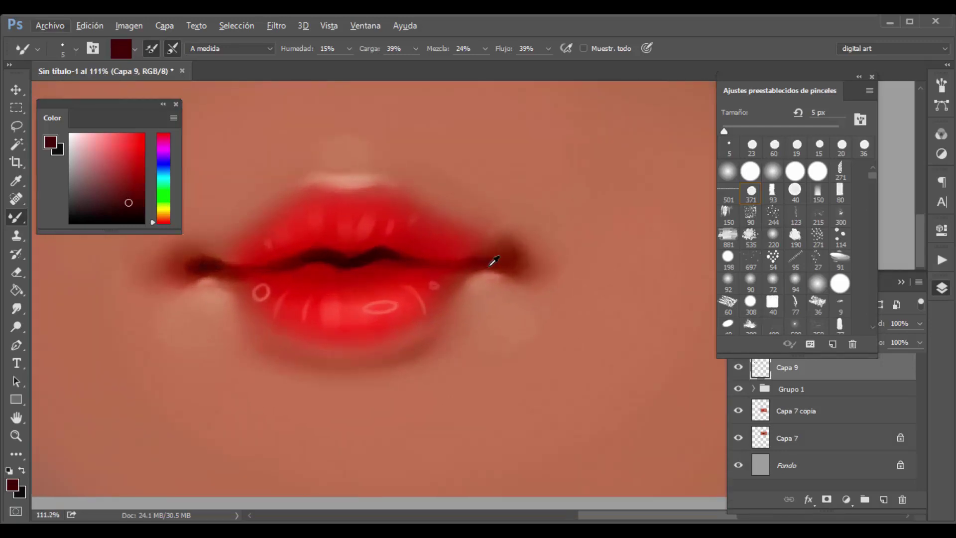